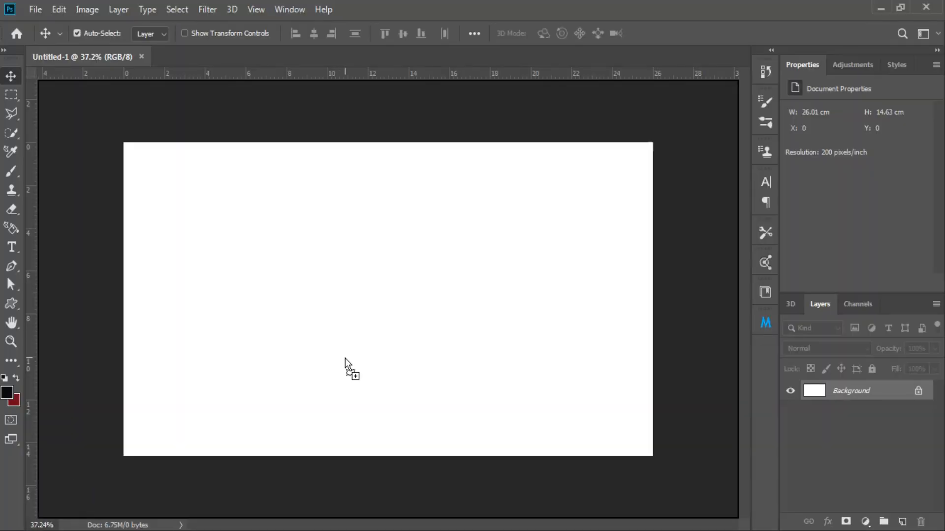
Place the pngwing.com (1) runner image in the blank document, scaled down to about 6.69 × 5.7 cm near the middle
left_click_drag(346, 369, 346, 359)
left_click_drag(211, 143, 388, 366)
left_click_drag(496, 384, 464, 322)
key("Return")
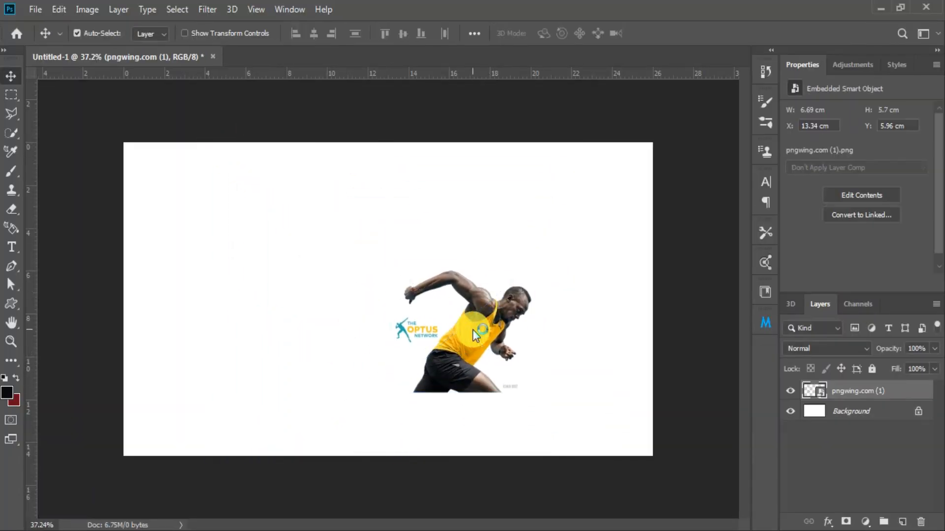
Crop the canvas to about 25.2 × 19.33 cm, adding space above and trimming both sides
key("c")
left_click_drag(387, 142, 386, 93)
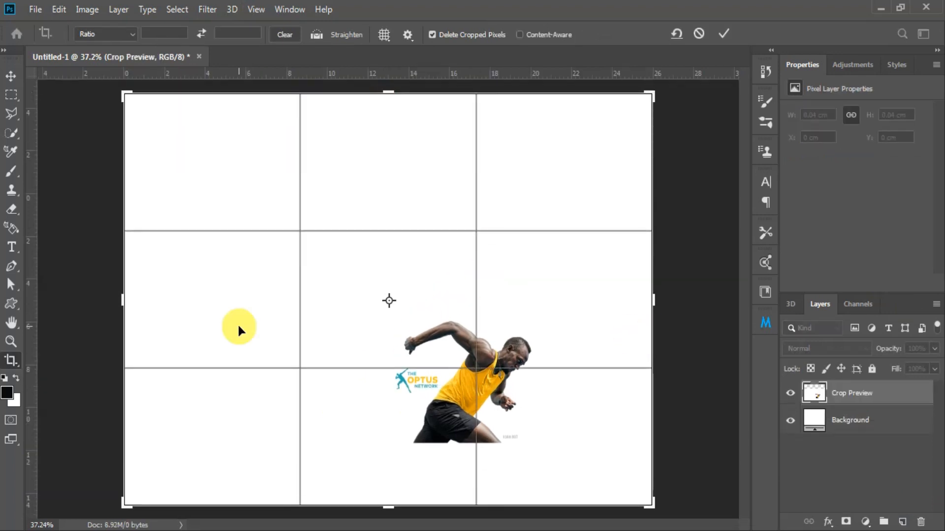
left_click_drag(123, 306, 135, 305)
key("Return")
key("v")
Rasterize the pngwing.com (1) smart object layer
left_click(486, 380)
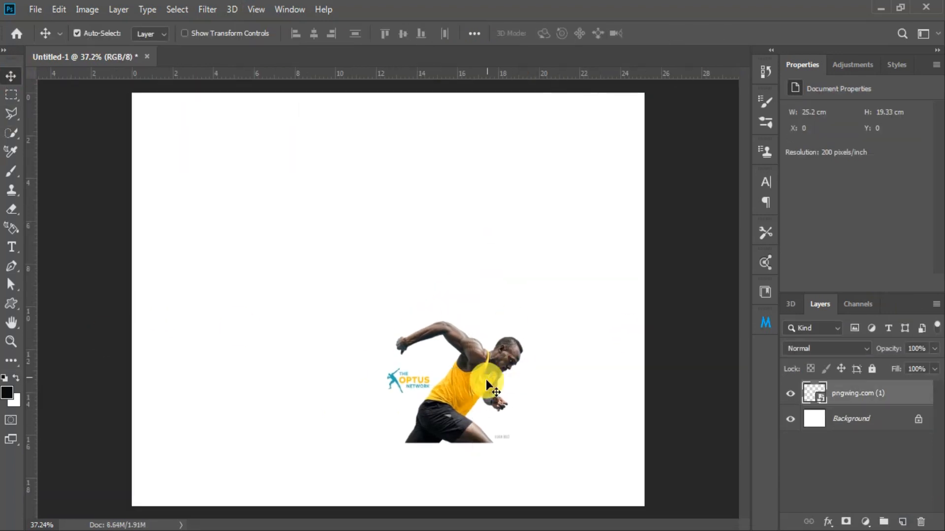
left_click(864, 391)
right_click(866, 393)
left_click(836, 259)
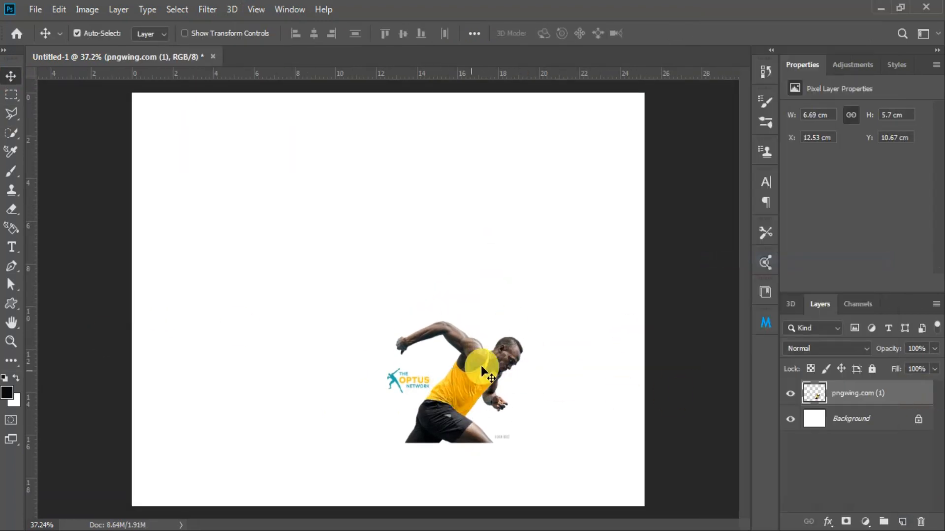
Erase the logo and small lettering around the runner, and move the runner up by about 4.23 cm
key("e")
left_click(425, 383)
left_click_drag(406, 388, 391, 385)
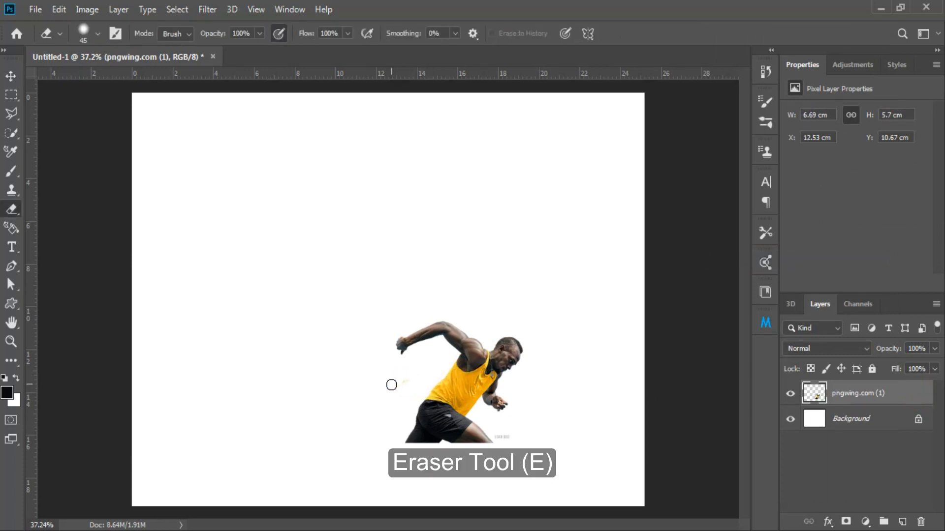
key("v")
left_click_drag(472, 399, 481, 309)
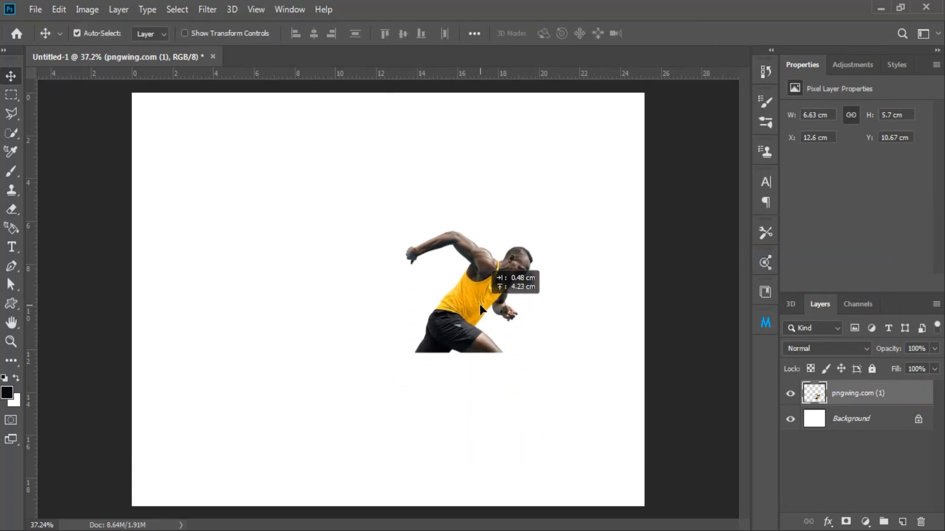
Open img_102369_athlete.jpg as a separate document
left_click(287, 530)
left_click_drag(359, 210, 247, 60)
key("z")
left_click_drag(317, 296, 333, 276)
left_click_drag(411, 306, 428, 259)
Start a Pen path across the hem of the athlete's rear shorts leg and along the underside of the thigh and calf
key("p")
key("ctrl+plus")
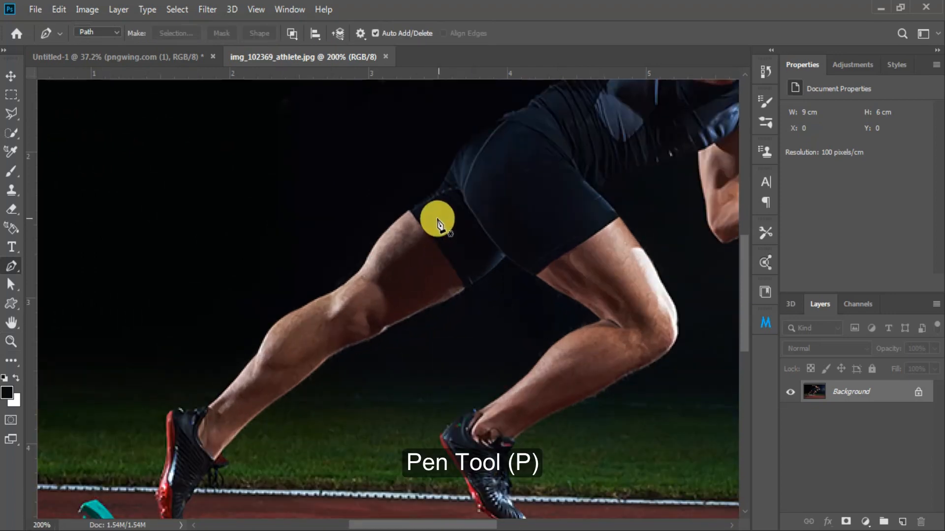
left_click(447, 188)
left_click(498, 267)
left_click(391, 325)
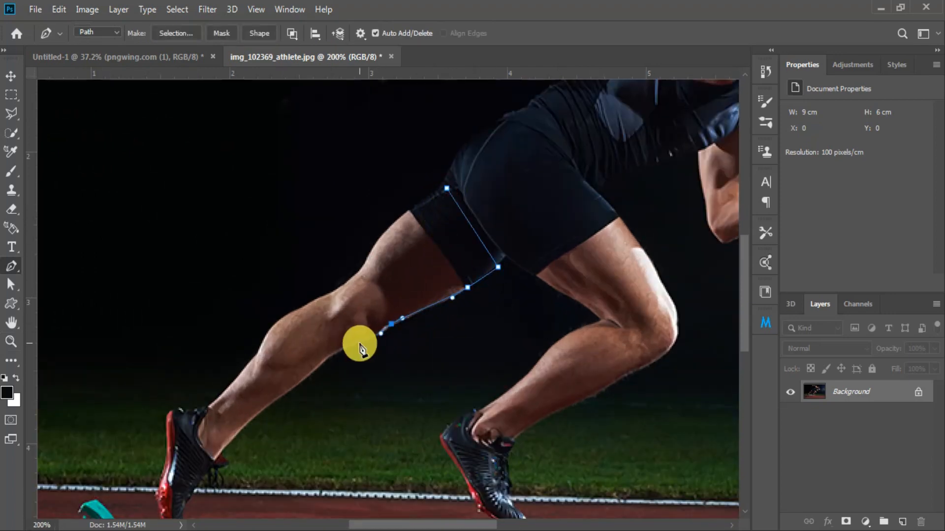
left_click(359, 343)
left_click_drag(319, 367, 303, 384)
Continue the path around the rear shoe and back up the leg's upper edge, closing it at the shorts
left_click_drag(187, 514, 245, 434)
left_click_drag(249, 414, 245, 433)
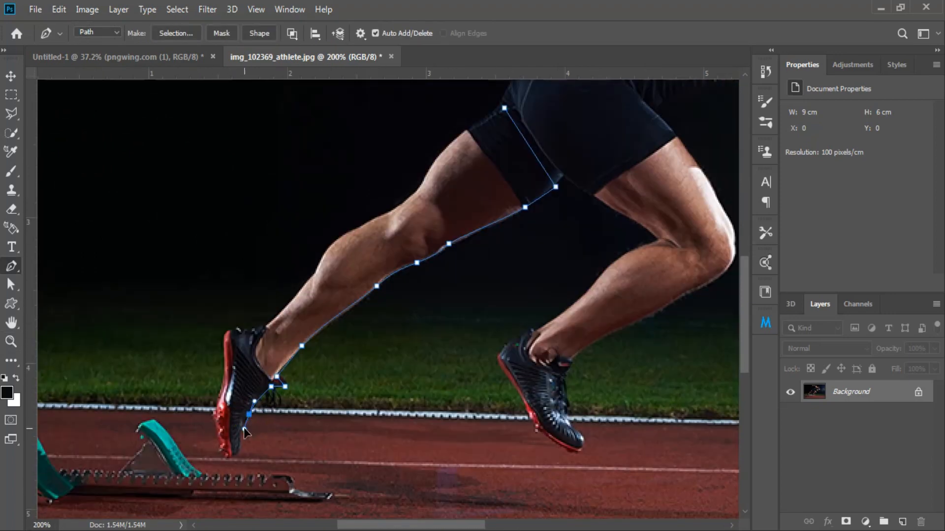
left_click_drag(225, 350, 242, 334)
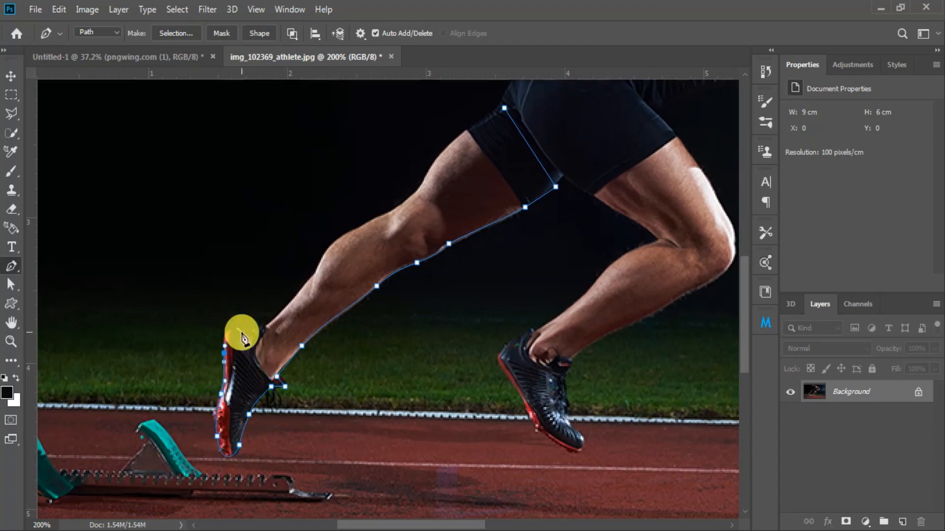
left_click(286, 308)
left_click(315, 275)
left_click_drag(376, 220, 426, 211)
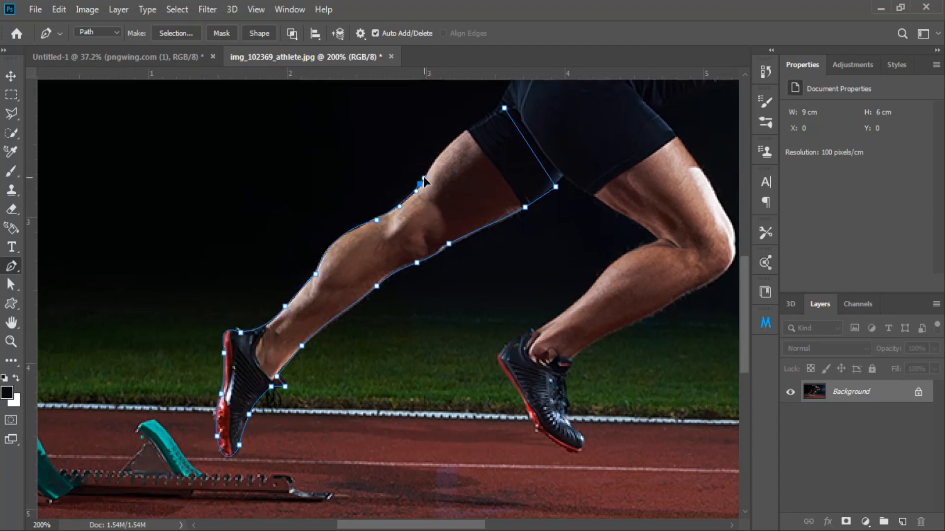
left_click(503, 113)
Convert the rear-leg path into a new anti-aliased selection with a 0-pixel feather radius
right_click(495, 151)
left_click(527, 210)
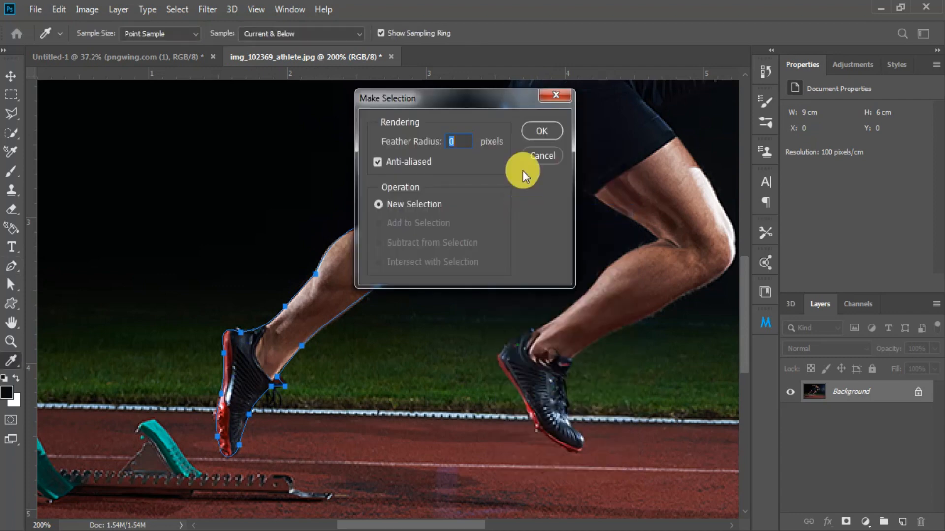
left_click(542, 131)
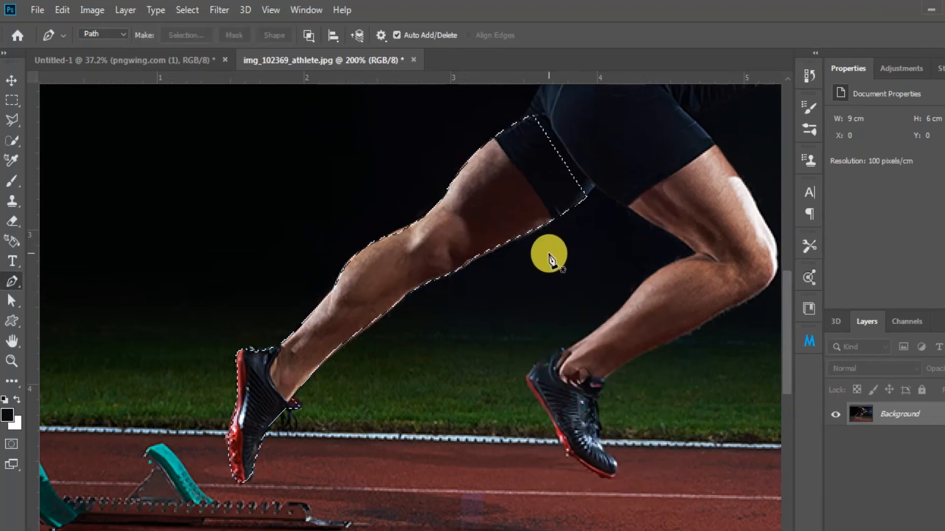
Copy the selected rear leg and paste it into the Untitled-1 document
left_click(62, 10)
left_click(100, 114)
left_click(167, 65)
left_click(62, 10)
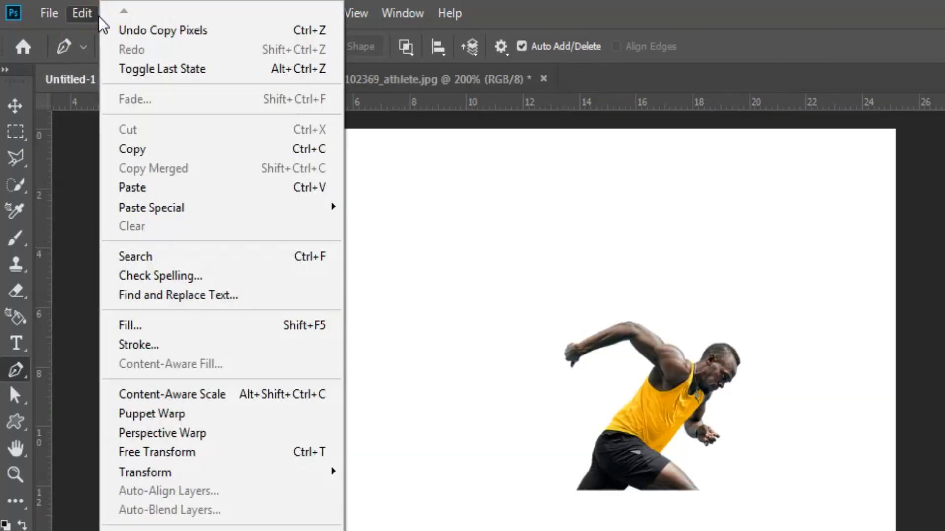
left_click(134, 142)
Scale the pasted leg to about 161%, rotate it about -13.4°, and align it under the runner's rear shorts leg
key("v")
key("ctrl+t")
left_click_drag(583, 461, 663, 530)
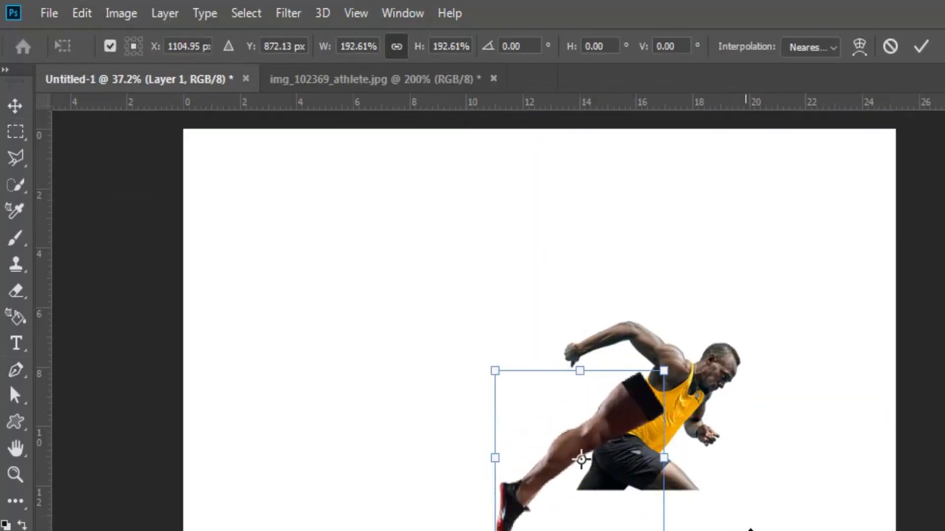
left_click_drag(748, 526, 758, 486)
left_click_drag(598, 463, 571, 530)
left_click_drag(451, 490, 480, 483)
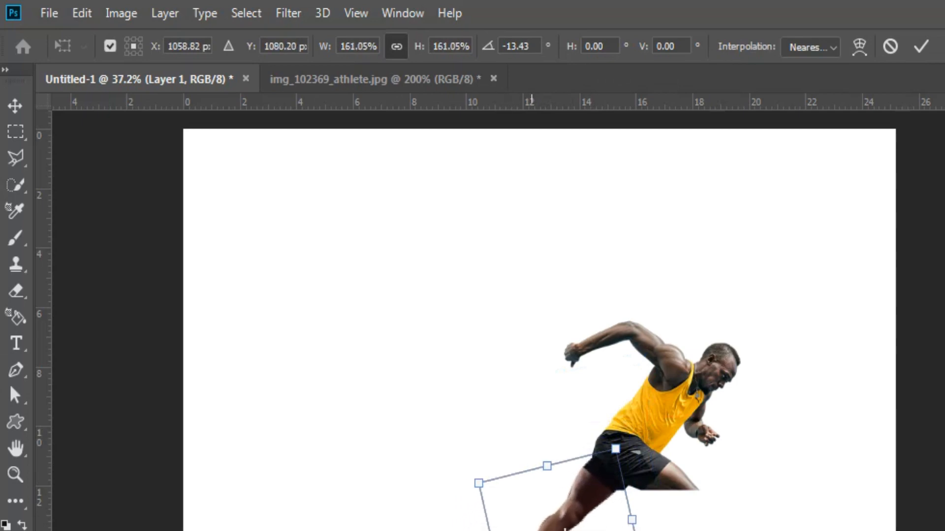
double_click(584, 507)
Erase the rough fringe along the pasted leg's edges with a 10-pixel eraser
key("z")
mouse_move(612, 503)
left_mouse_down()
mouse_move(710, 455)
mouse_move(449, 530)
left_mouse_up()
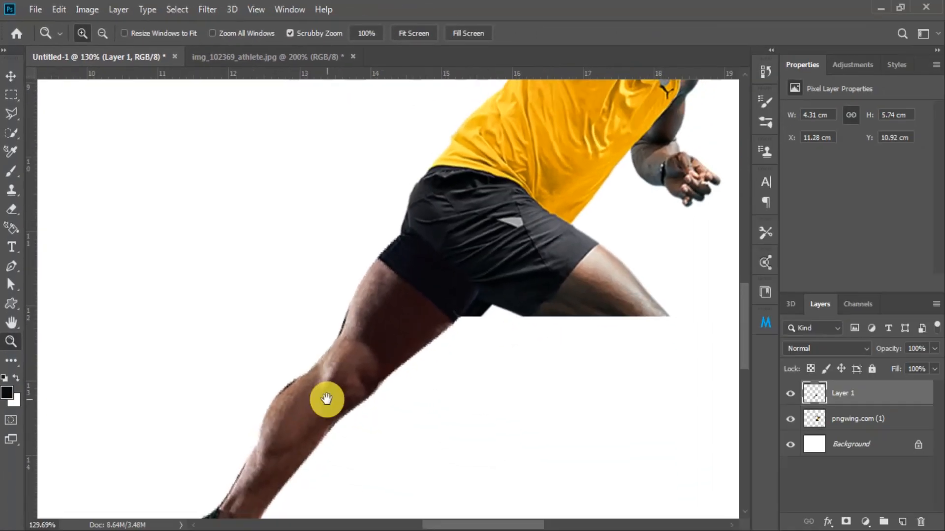
key("e")
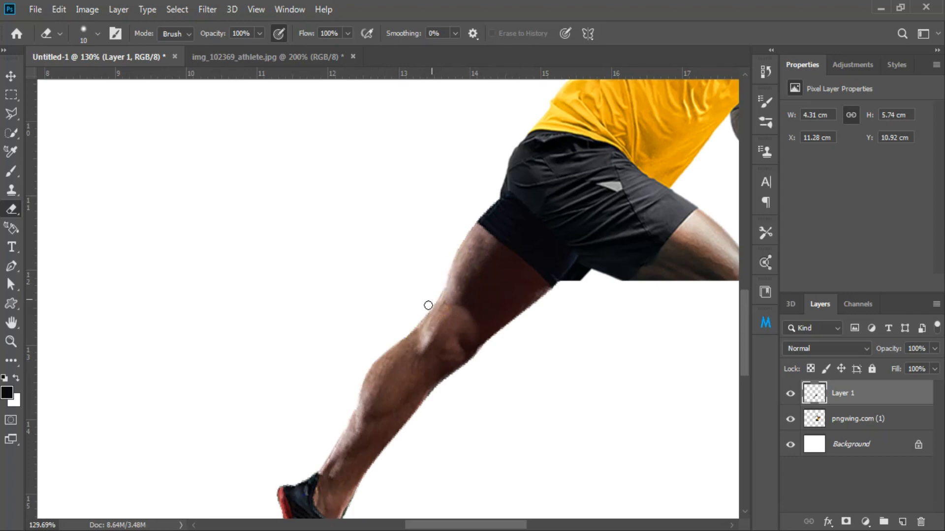
left_click_drag(543, 331, 510, 224)
Shift the leg slightly down and move Layer 1 below the pngwing.com (1) layer
key("v")
left_click_drag(562, 193, 460, 376)
mouse_move(426, 311)
left_mouse_down()
mouse_move(358, 418)
mouse_move(422, 338)
mouse_move(421, 323)
left_mouse_up()
left_click_drag(856, 393, 850, 432)
Scale the leg to about 96.8%, fit it beneath the rear shorts hem, and clean its edge with the eraser
key("ctrl+t")
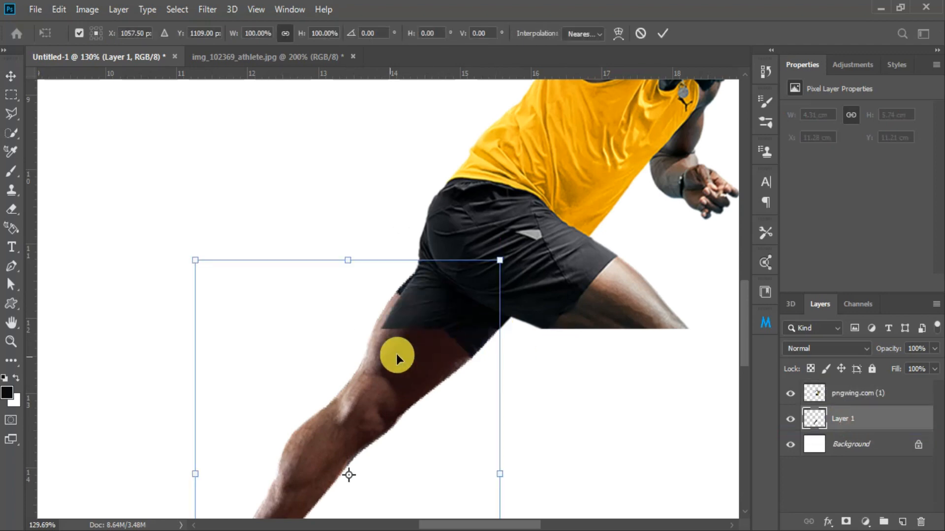
left_click_drag(196, 261, 200, 266)
left_click_drag(500, 475, 498, 475)
left_click_drag(420, 431, 431, 442)
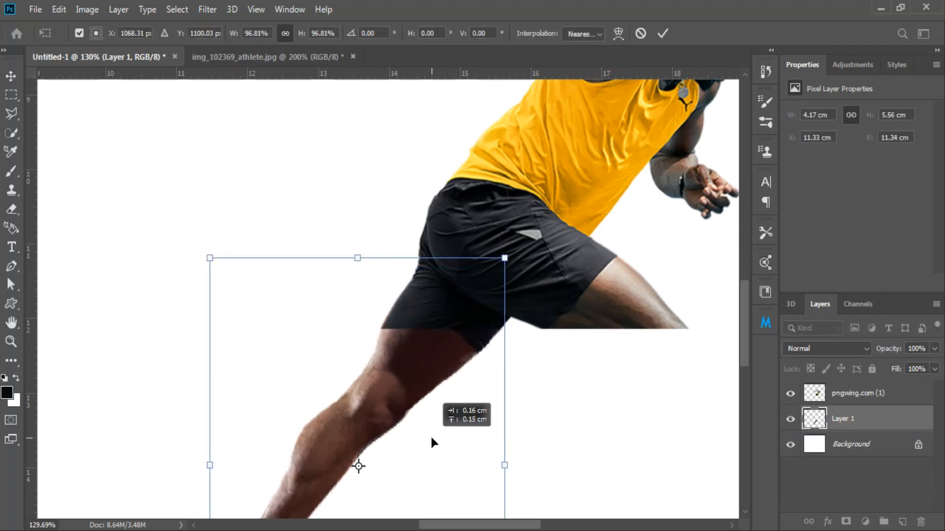
double_click(418, 368)
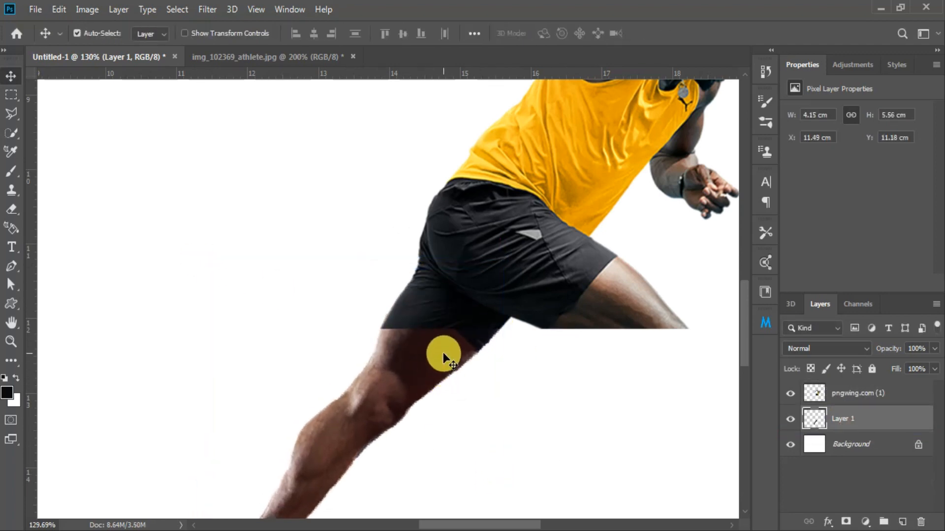
key("e")
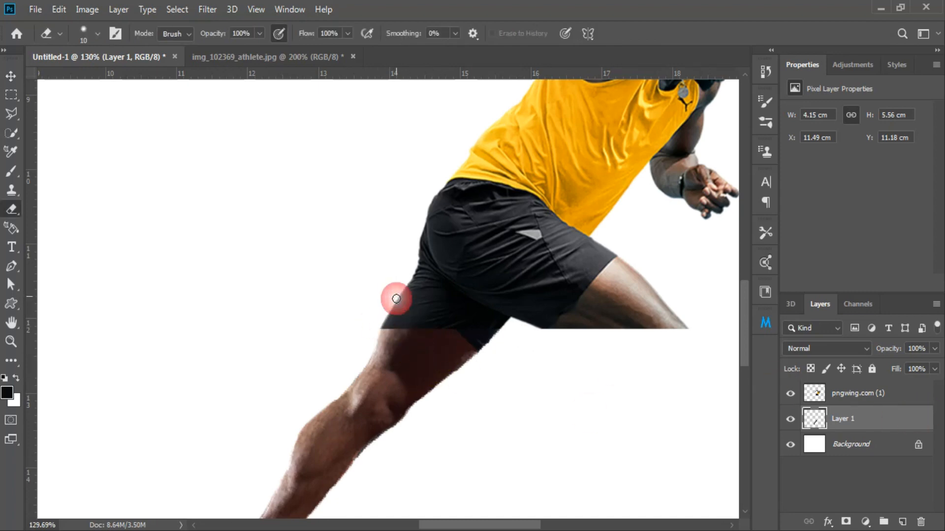
Extend the rear shorts hem over the thigh on the pngwing.com (1) layer with the Clone Stamp, and erase the spill at its edges
key("z")
left_click_drag(436, 329, 468, 312)
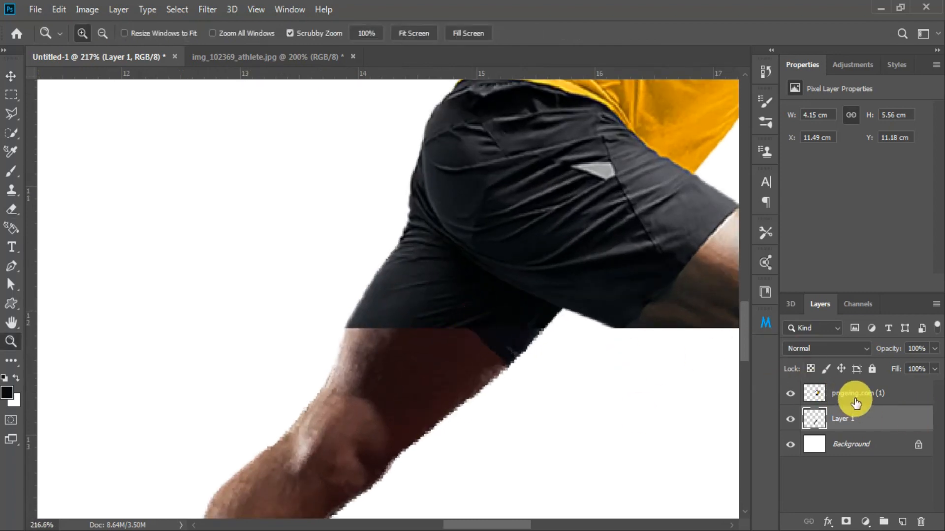
left_click(855, 403)
key("s")
mouse_move(403, 315)
left_mouse_down()
mouse_move(440, 328)
mouse_move(435, 313)
mouse_move(357, 329)
left_mouse_up()
mouse_move(419, 295)
left_mouse_down()
mouse_move(372, 322)
mouse_move(419, 296)
mouse_move(428, 322)
mouse_move(504, 331)
mouse_move(490, 354)
mouse_move(478, 353)
mouse_move(461, 309)
mouse_move(430, 330)
left_mouse_up()
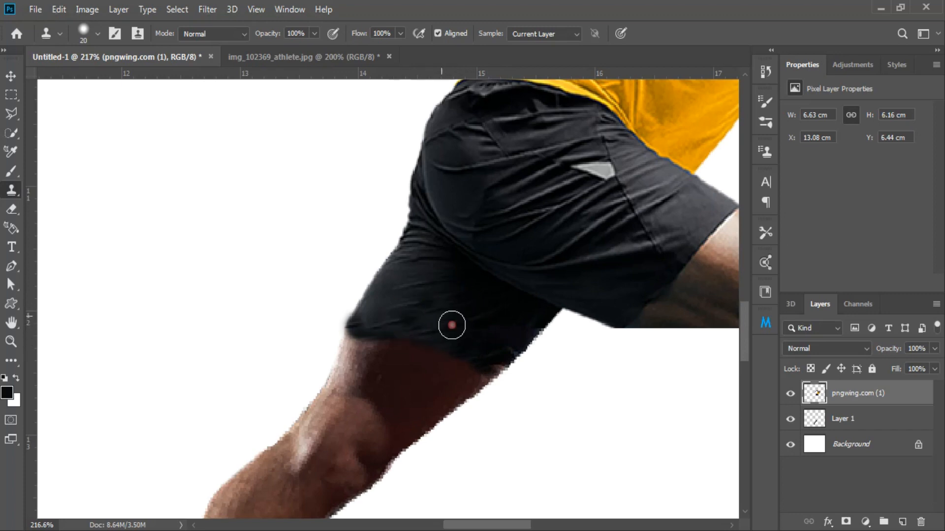
left_click(403, 315, "alt")
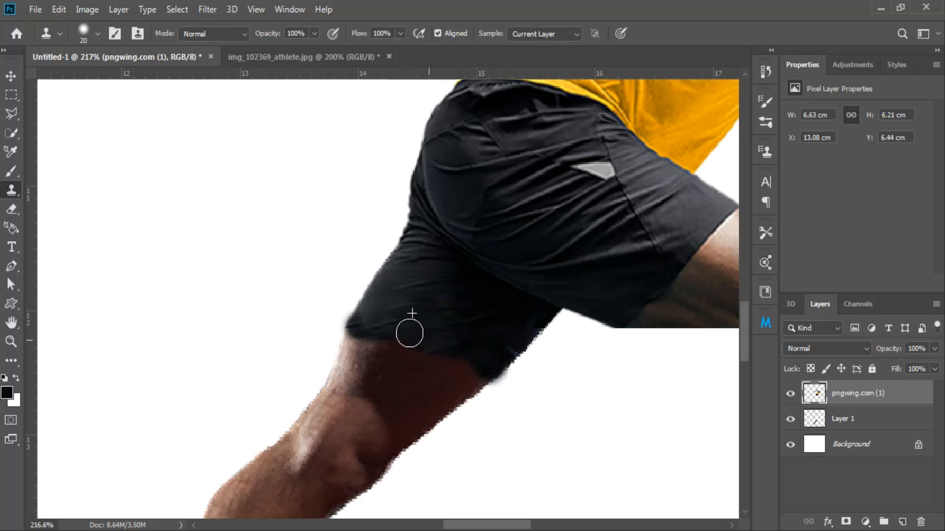
left_click_drag(393, 323, 373, 322)
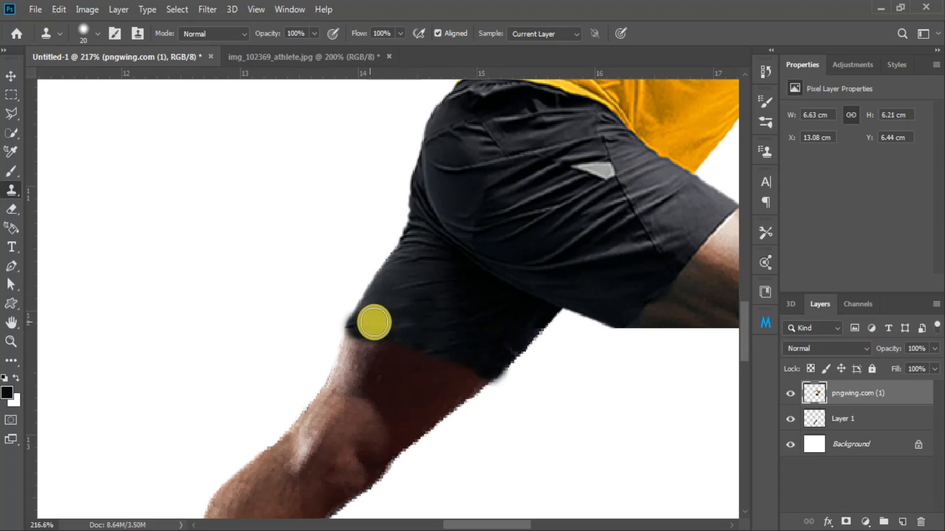
key("e")
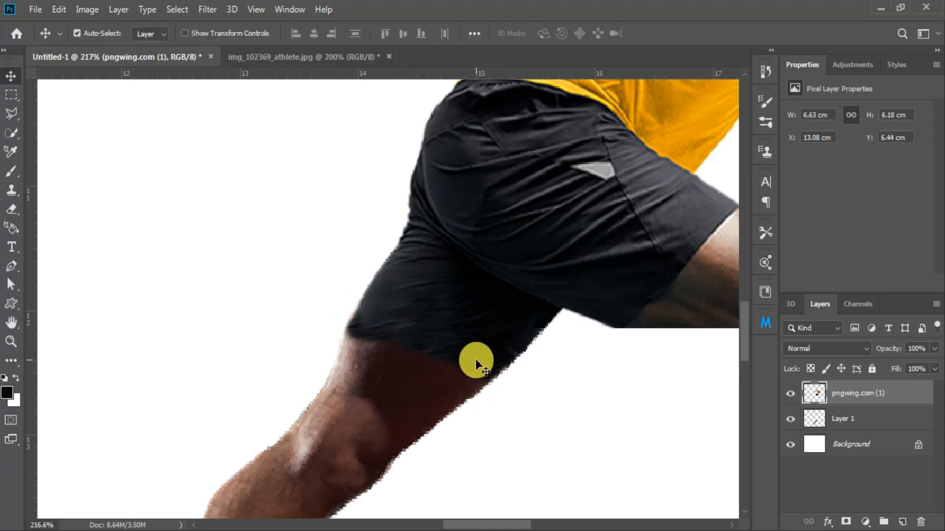
Adjust Layer 1 with Hue/Saturation, setting hue to +6 and lightness to -12
key("ctrl+space")
mouse_move(476, 363)
left_mouse_down()
mouse_move(337, 401)
mouse_move(348, 401)
left_mouse_up()
key("b")
key("v")
left_click(848, 423)
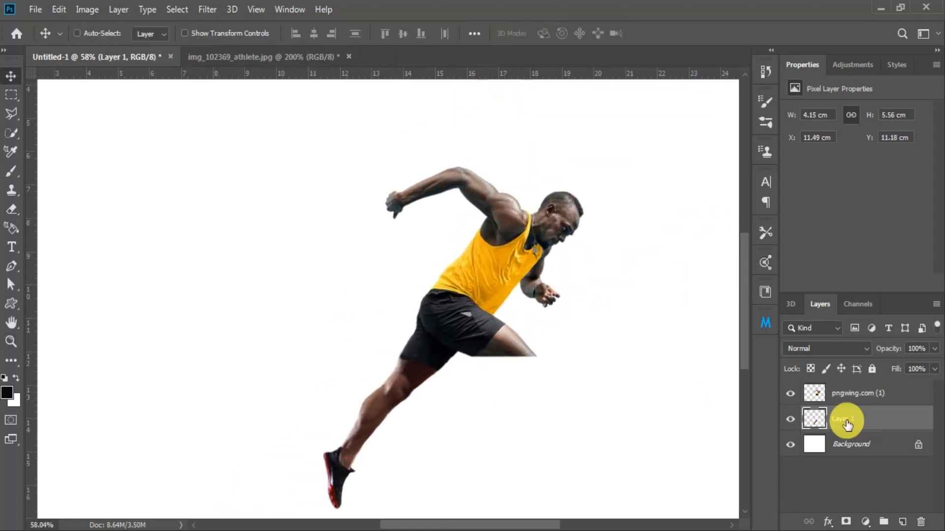
key("ctrl+u")
left_click_drag(739, 376, 732, 375)
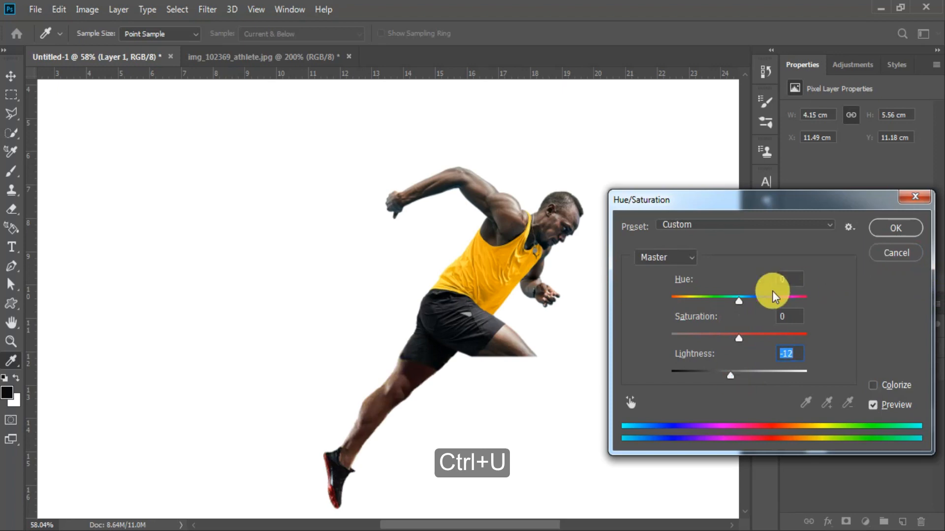
left_click_drag(739, 299, 743, 299)
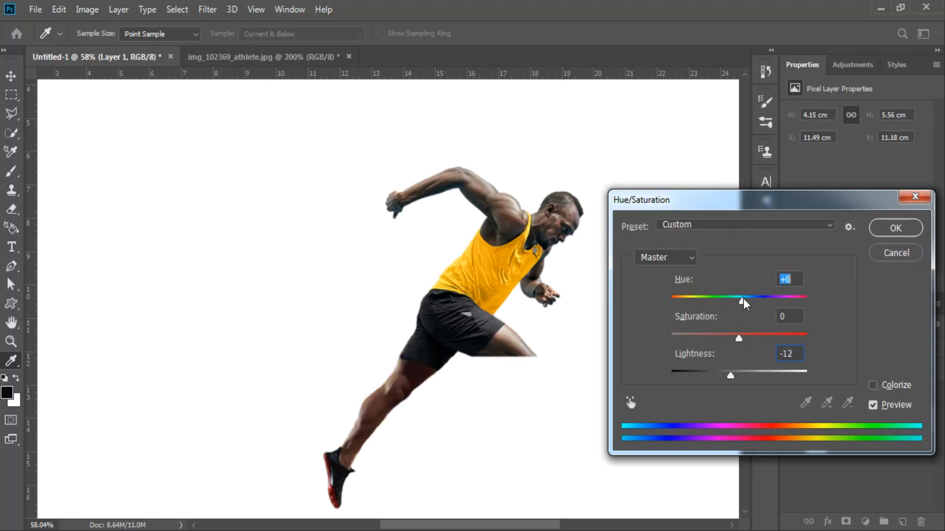
left_click(874, 234)
Darken the midtones of the rear leg on Layer 1 with Levels
key("ctrl+l")
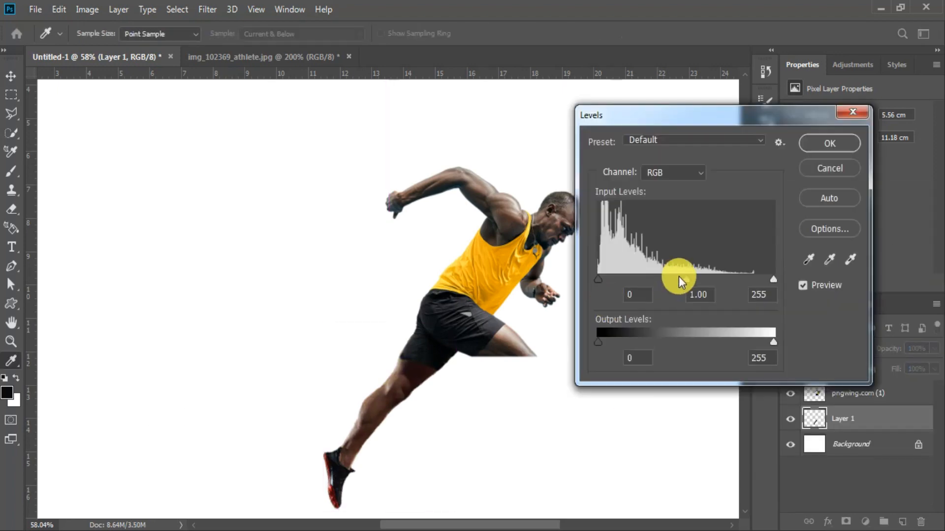
left_click_drag(685, 280, 704, 279)
key("Return")
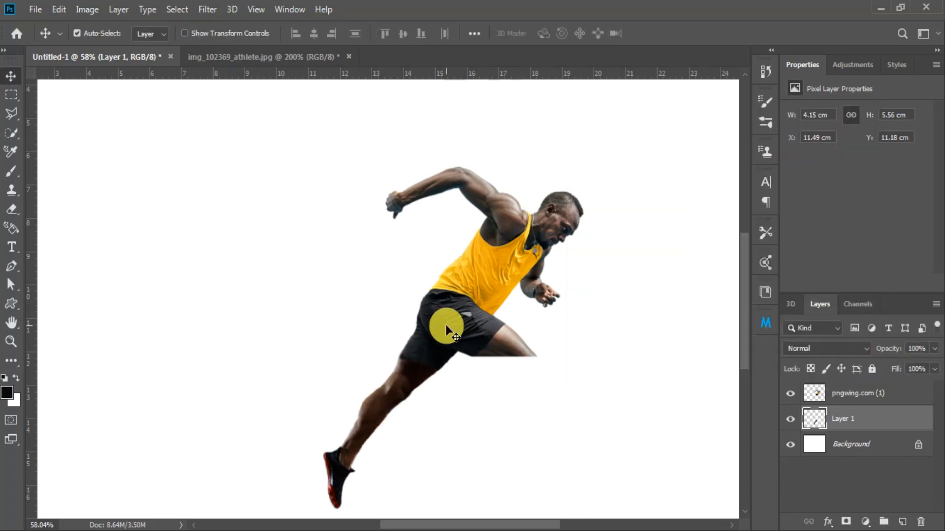
Start a Pen path in the athlete photo from the shorts' front edge around the bent knee and down the shin to the ankle
key("ctrl+Tab")
key("p")
left_click(475, 156)
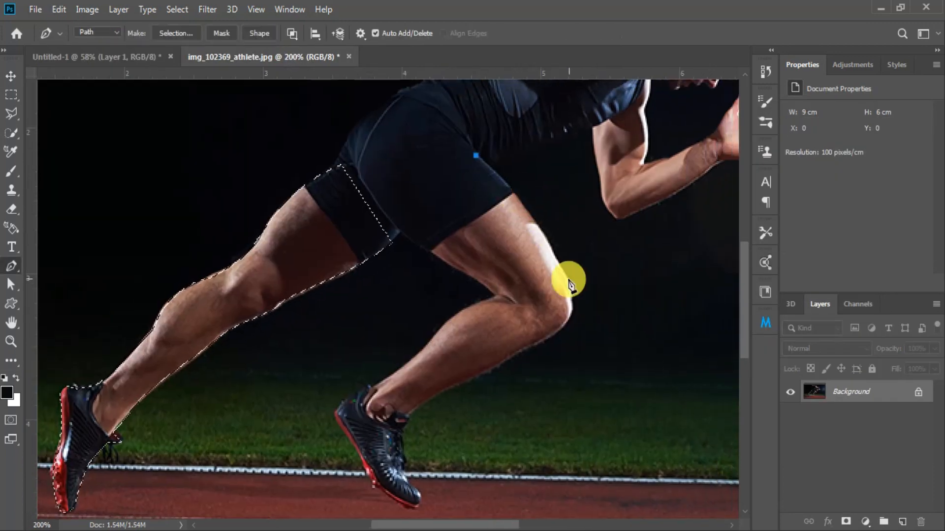
left_click_drag(532, 221, 562, 277)
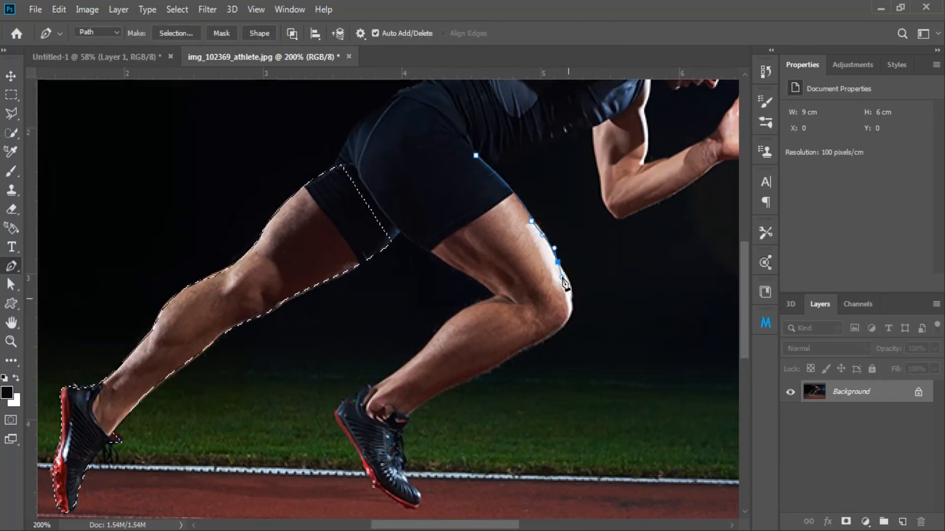
left_click_drag(562, 327, 460, 392)
left_click(410, 417)
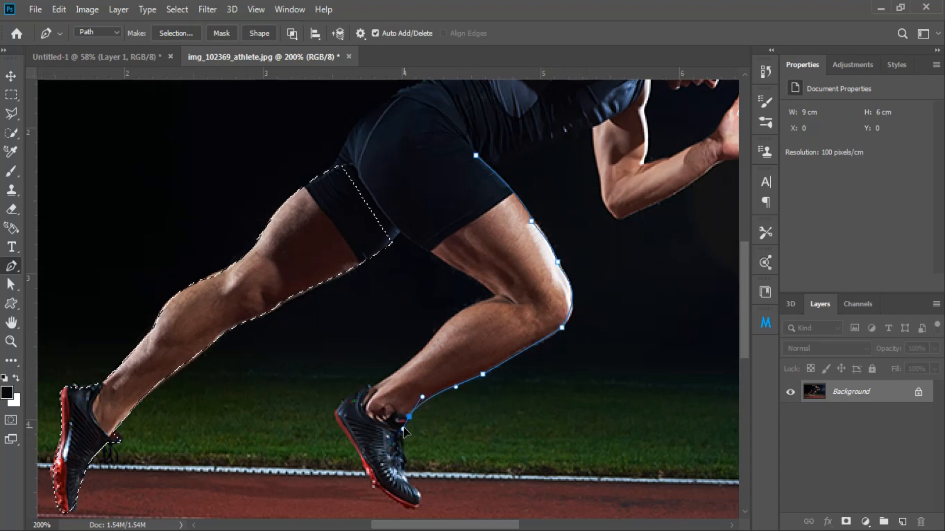
Continue the path around the front leg's shoe, following the toe, sole and heel
left_click(403, 460)
left_click_drag(417, 491, 423, 494)
left_click_drag(406, 507, 395, 509)
left_click_drag(364, 468, 356, 449)
left_click(336, 417)
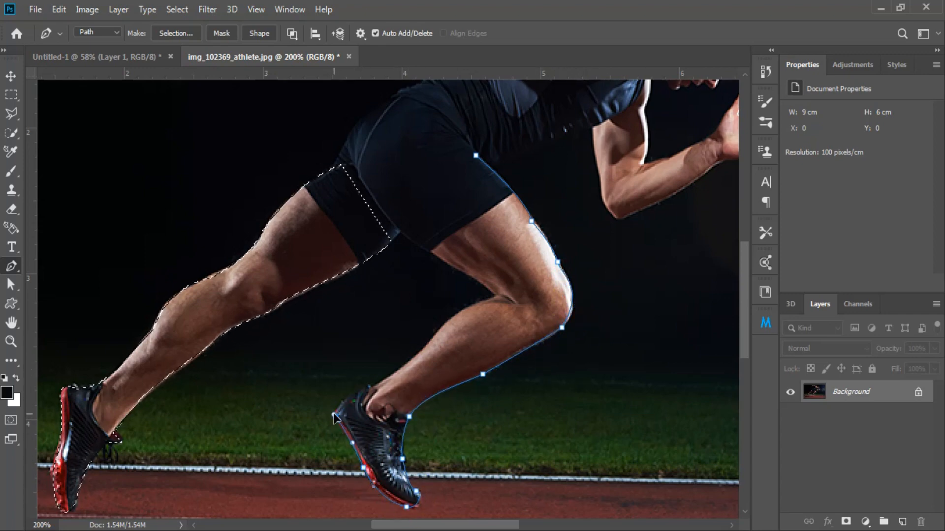
left_click(343, 403)
Trace the back of the calf and underside of the thigh, and close the path across the shorts
left_click_drag(376, 386, 387, 381)
left_click_drag(428, 345, 438, 333)
left_click_drag(494, 300, 514, 294)
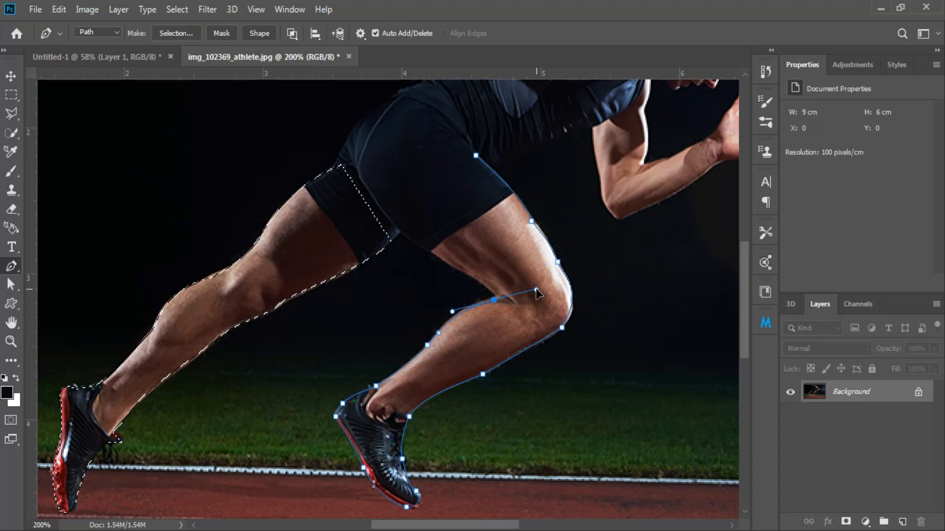
left_click(465, 273)
left_click(397, 225)
left_click(393, 180)
left_click(463, 158)
left_click(475, 155)
Turn the closed leg path into a selection, copy it, and paste it into the Untitled-1 document
right_click(475, 162)
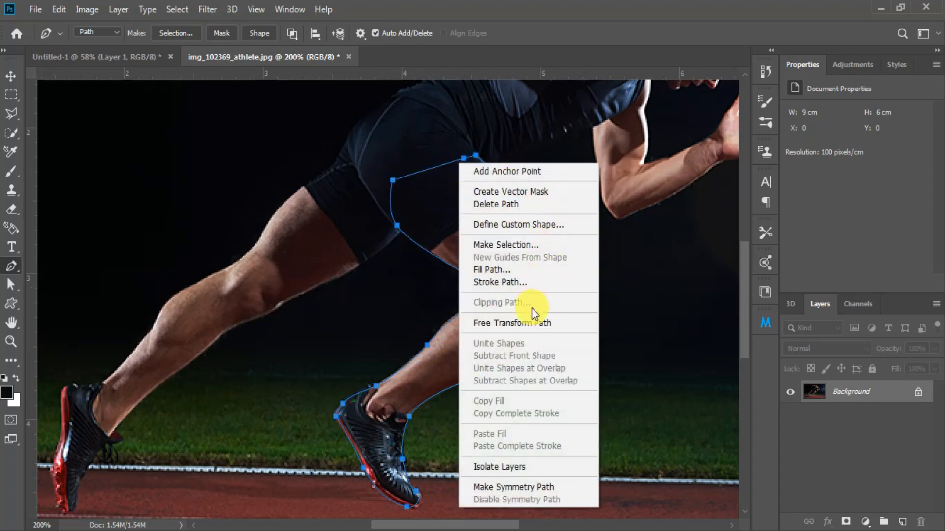
left_click(496, 245)
left_click(59, 10)
left_click(95, 107)
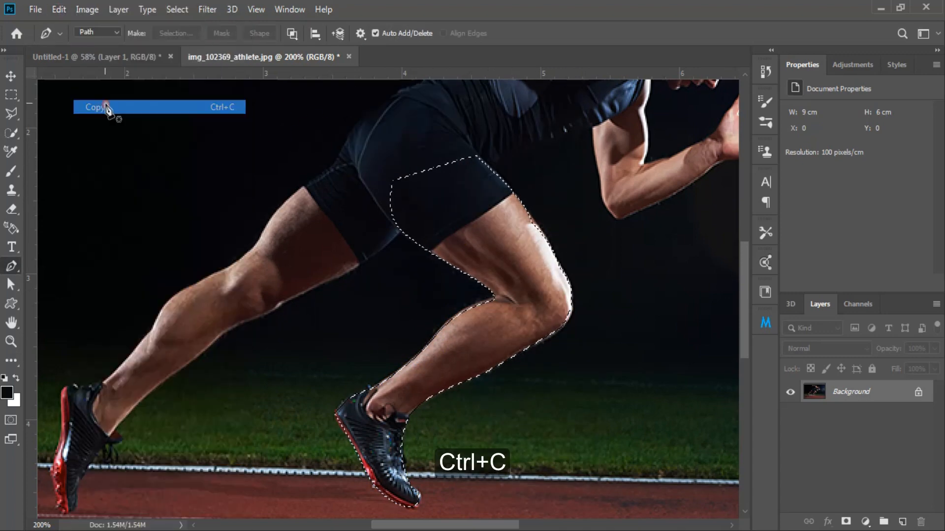
left_click(94, 56)
left_click(59, 10)
left_click(95, 136)
Enlarge the pasted leg to about 156.6%, rotate it about -4°, and place it under the runner's cut-off front thigh
key("ctrl+t")
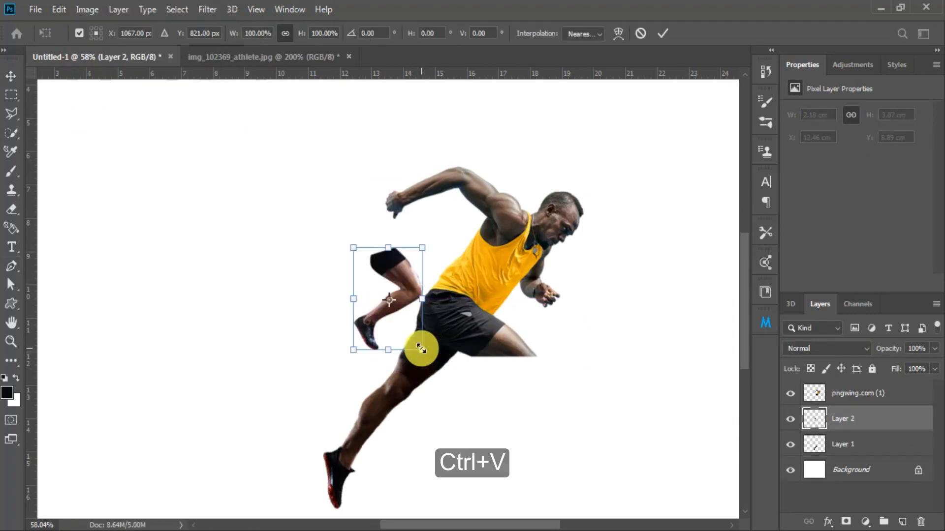
left_click_drag(421, 350, 481, 406)
left_click_drag(407, 276, 490, 351)
scroll(491, 355, "down", 3)
left_click_drag(553, 348, 489, 318)
left_click_drag(560, 368, 563, 363)
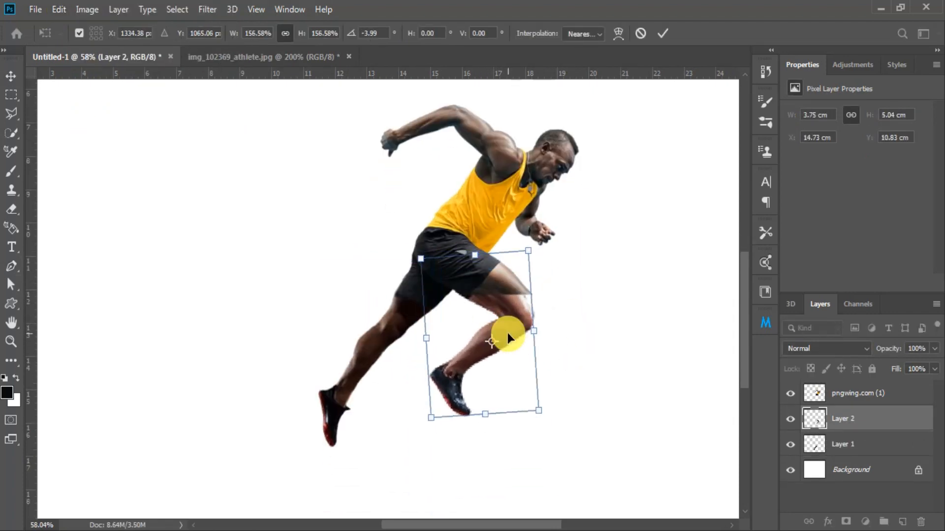
Reduce the front leg to about 149.6%, rotate it to about -9.5°, and fit it against the thigh
left_click_drag(483, 350, 486, 346)
left_click_drag(544, 338, 538, 337)
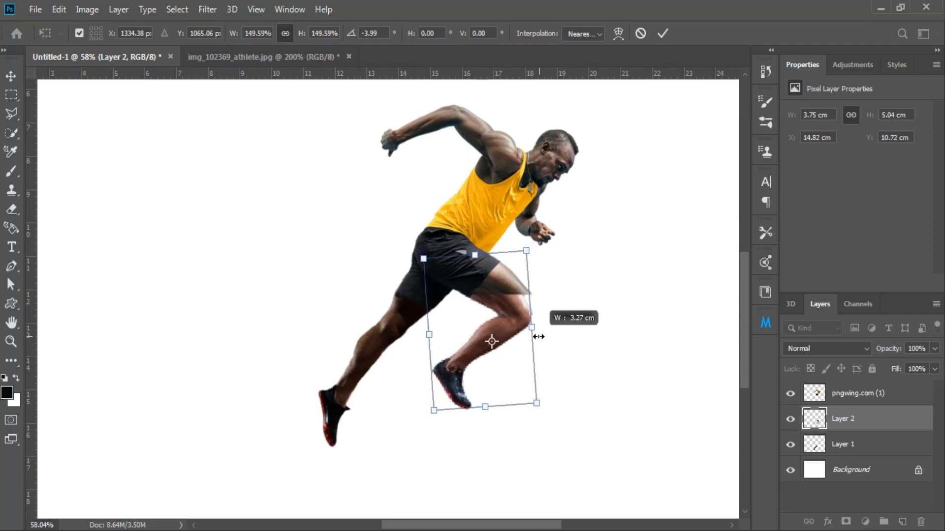
left_click_drag(486, 309, 491, 305)
left_click_drag(542, 240, 530, 241)
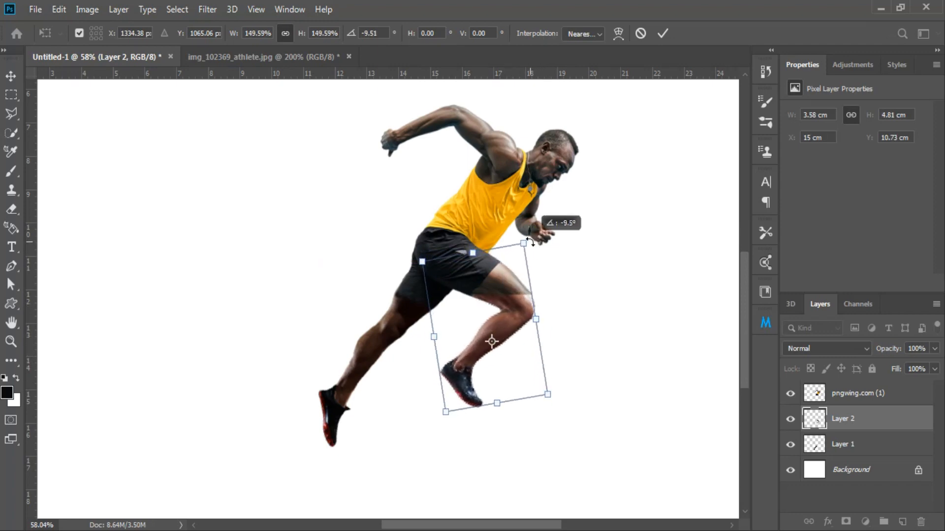
double_click(503, 311)
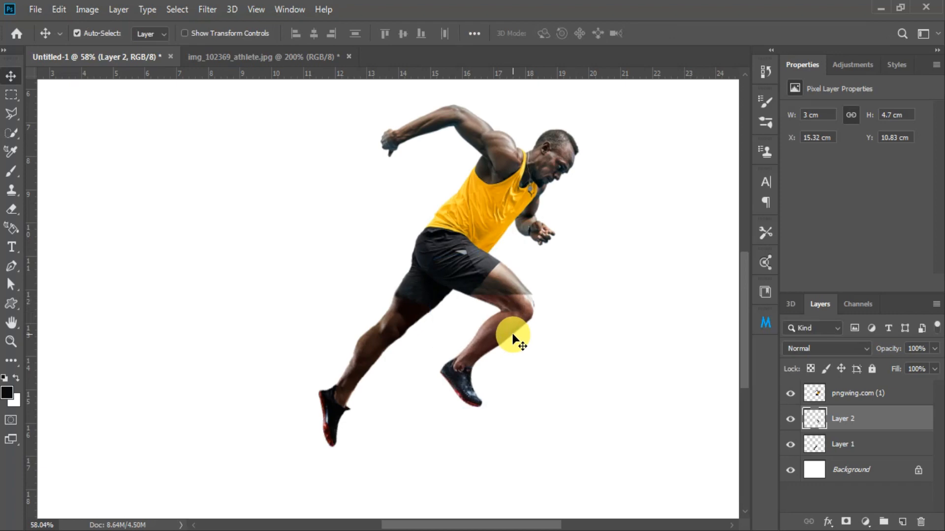
Scale Layer 2 to about 101.9%, rotate it about -1.7°, and erase its spill along the front of the shorts and thigh
key("z")
left_click_drag(517, 337, 601, 236)
left_click_drag(404, 286, 423, 341)
key("ctrl+t")
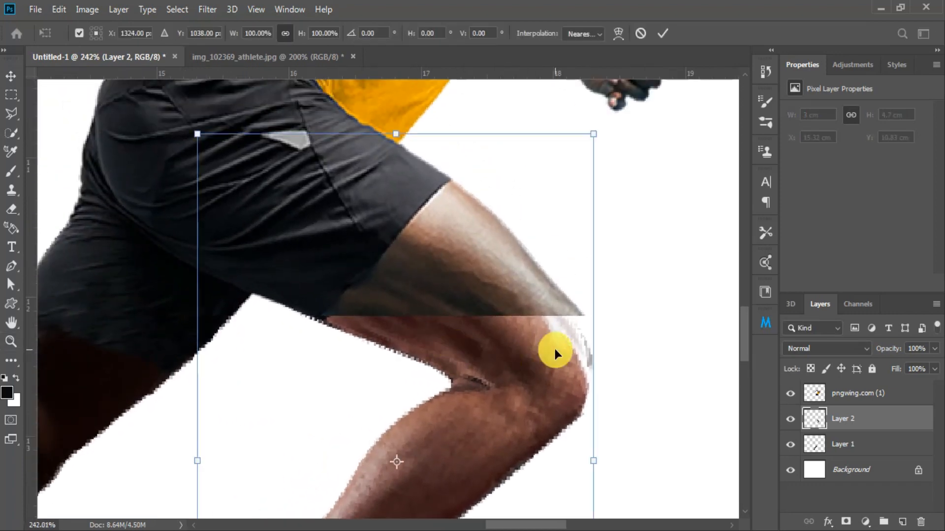
left_click_drag(594, 131, 603, 120)
left_click_drag(194, 369, 194, 363)
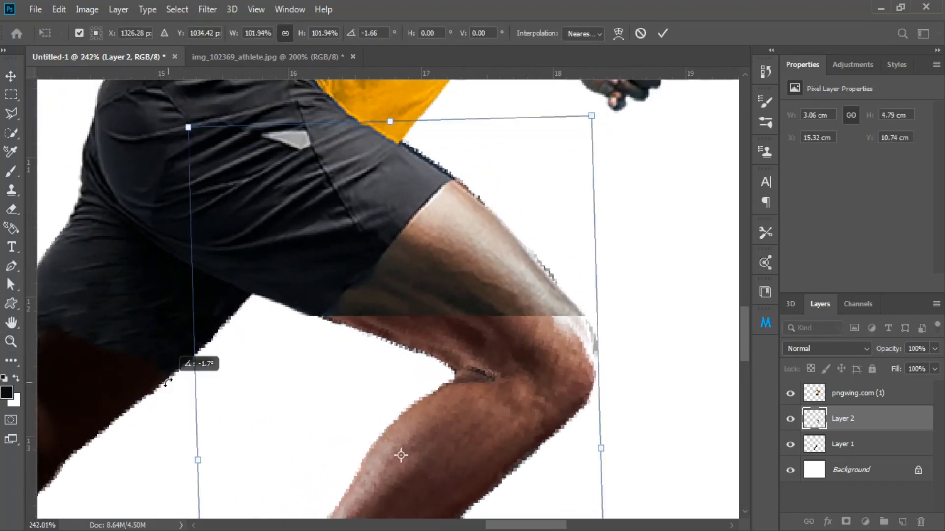
key("Return")
key("e")
left_click_drag(484, 201, 402, 139)
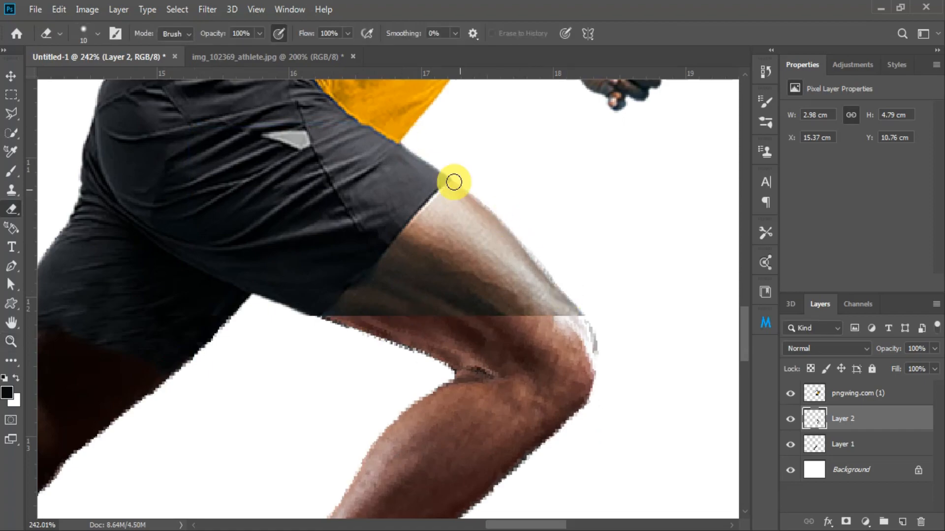
Erase the cut line and dark lower thigh on the pngwing.com (1) layer, and clean the outer knee edge on Layer 2
left_click(859, 394)
left_click_drag(584, 318, 443, 319)
right_click(601, 342, "alt")
left_click_drag(546, 318, 427, 239)
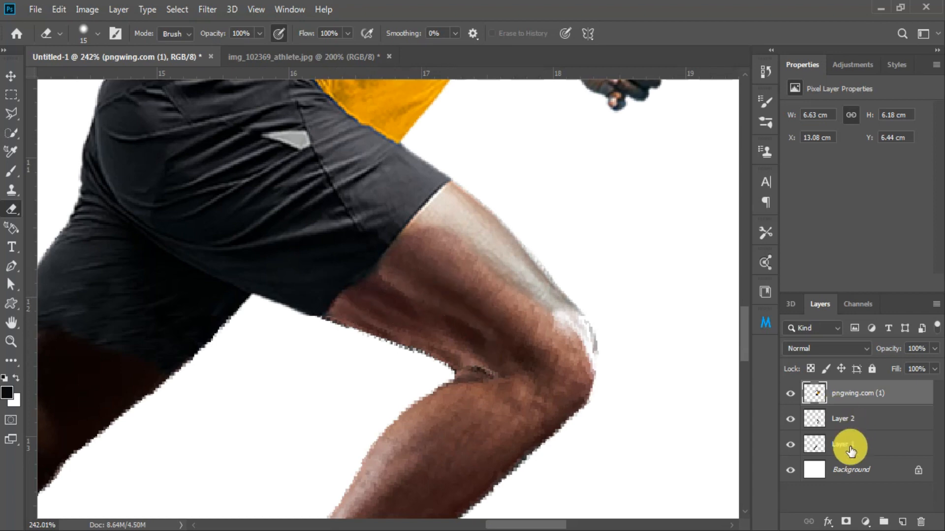
left_click(842, 418)
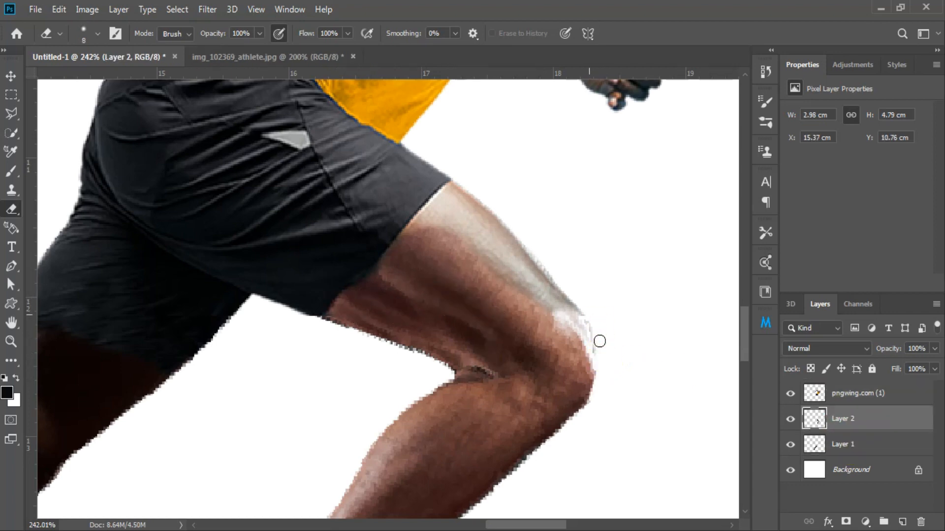
left_click(838, 394)
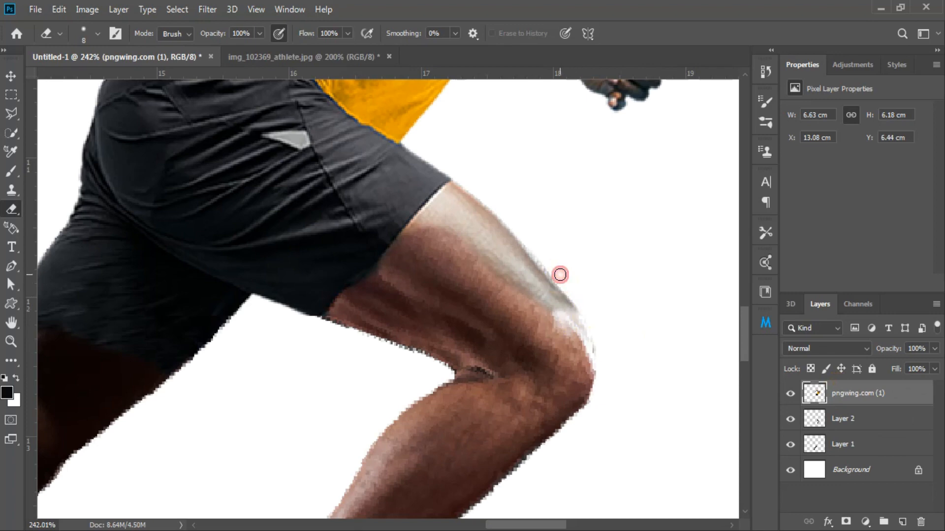
Darken the front leg on Layer 2 with Levels, setting the midtone input to 0.86
key("v")
key("z")
left_click_drag(552, 292, 546, 294)
left_click(855, 418)
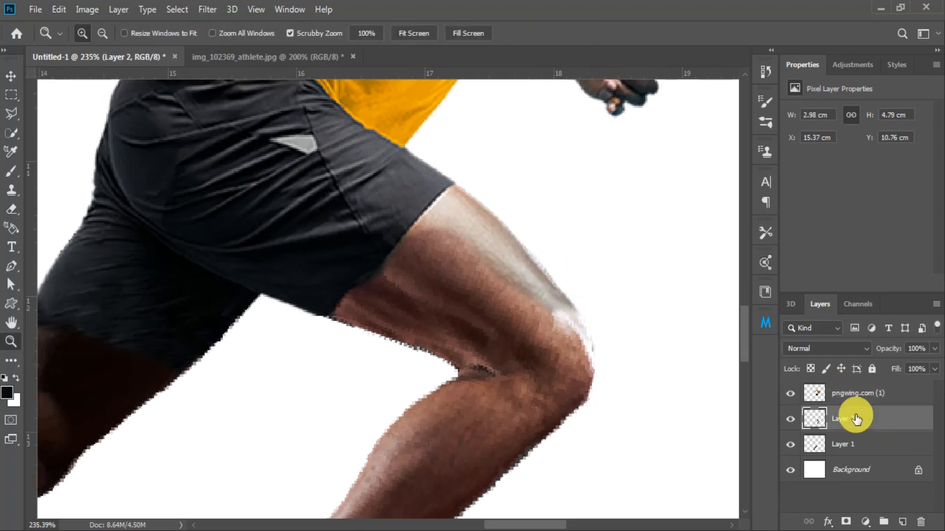
key("ctrl+l")
left_click_drag(686, 280, 695, 279)
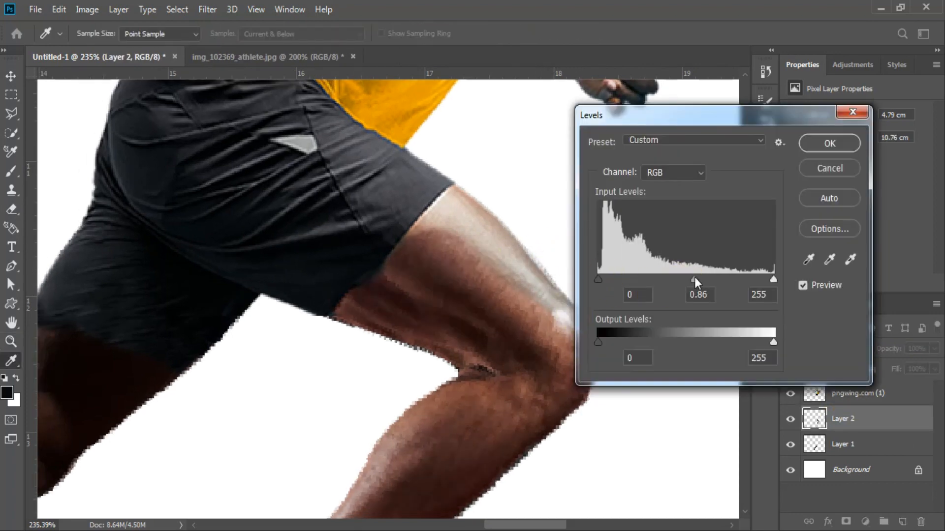
key("Return")
Shift Layer 2's midtones with Color Balance to -11 on cyan/red and +7 on yellow/blue
key("ctrl+b")
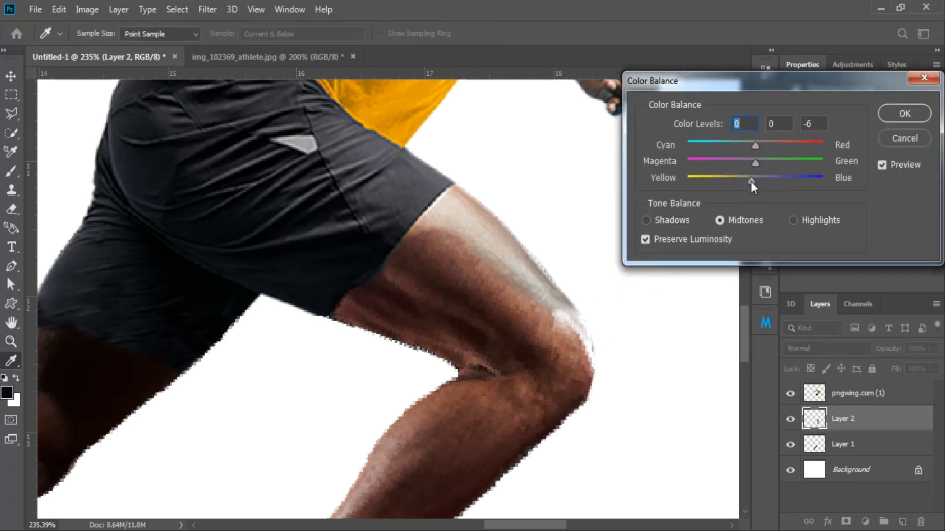
left_click_drag(758, 184, 761, 182)
left_click_drag(756, 146, 754, 146)
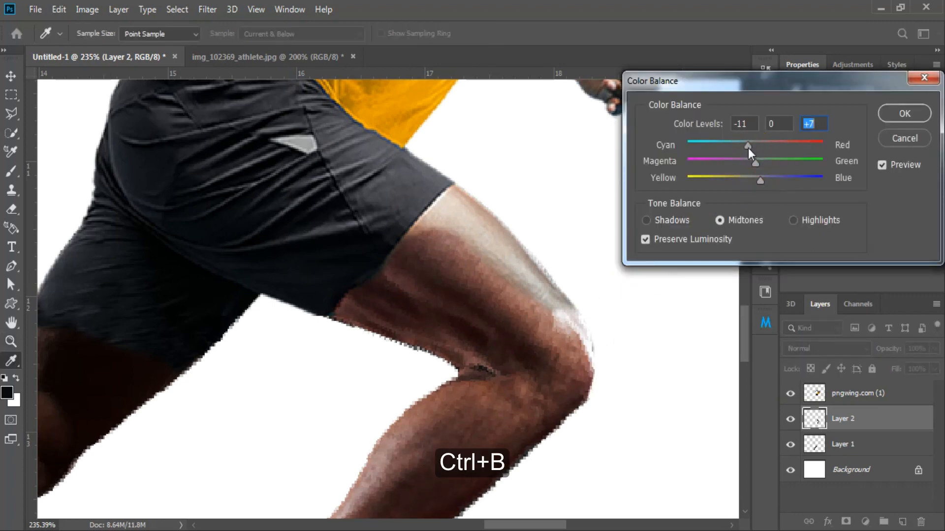
left_click(886, 117)
Slightly reduce the saturation of the front leg on Layer 2 with Hue/Saturation
key("ctrl+u")
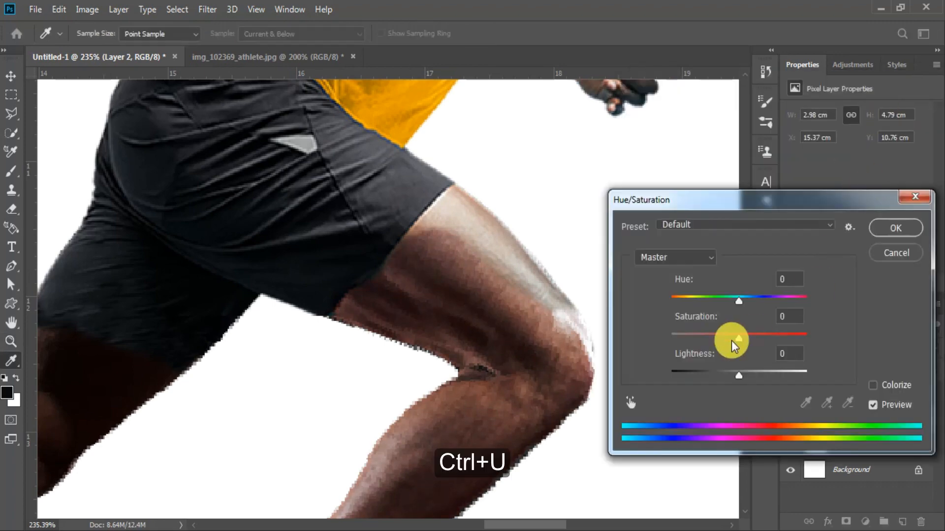
left_click_drag(739, 339, 734, 340)
left_click(888, 229)
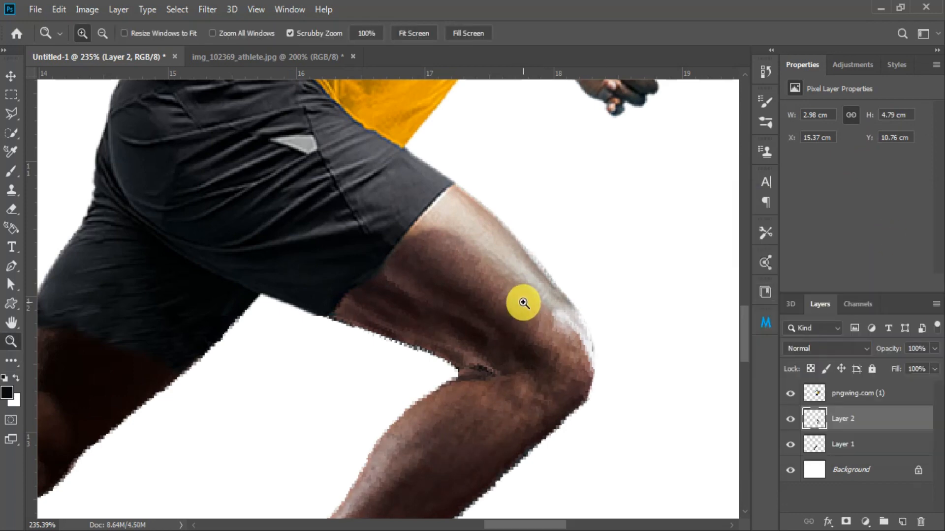
Apply Curves to Layer 2 with one point at input 71, output 84 and another at input 153, output 145
key("ctrl+m")
left_click_drag(520, 31, 681, 96)
left_click(711, 285)
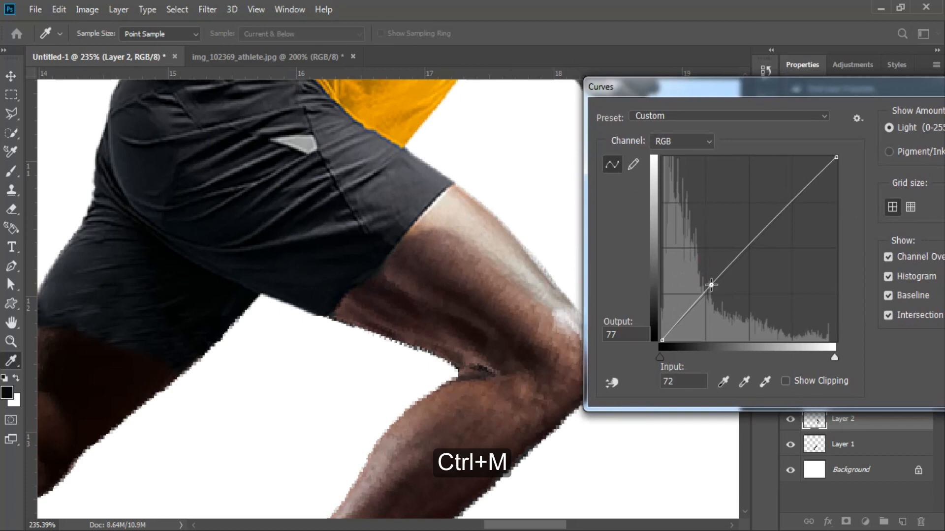
left_click_drag(711, 282, 710, 277)
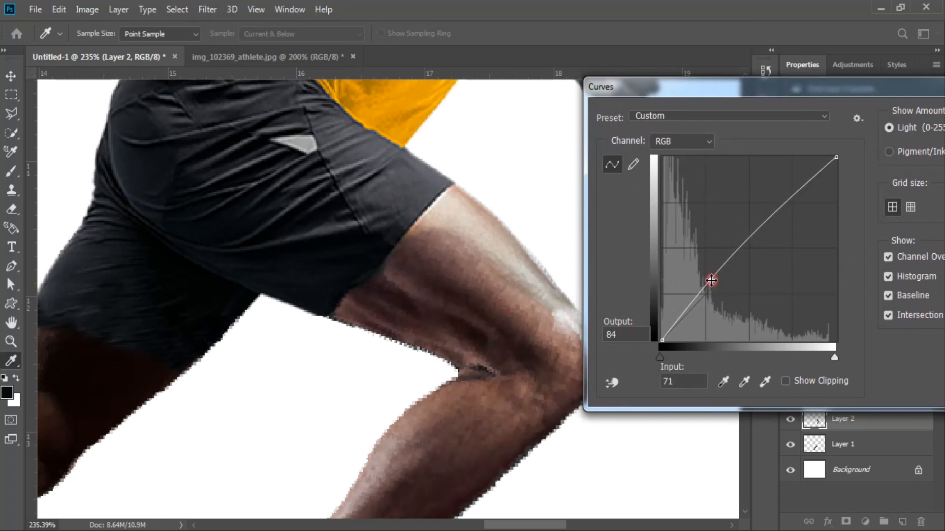
left_click_drag(759, 227, 767, 236)
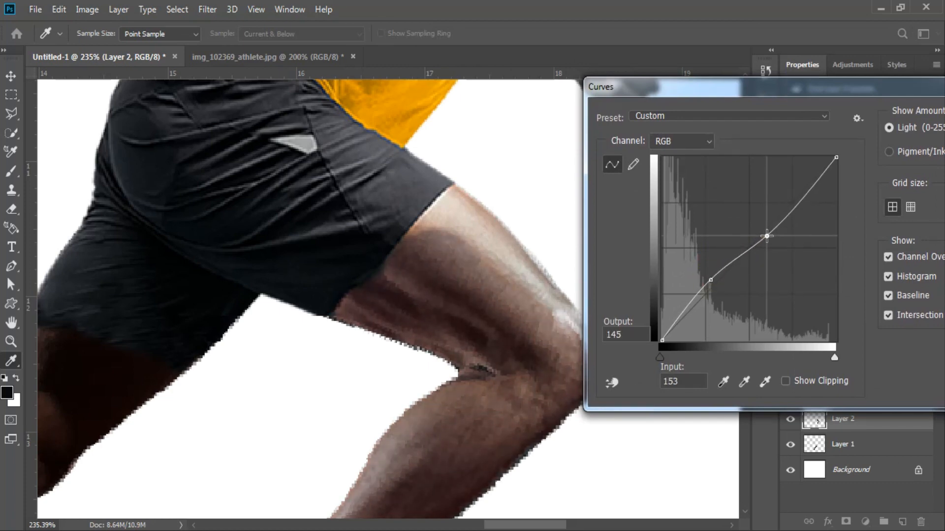
left_click(871, 133)
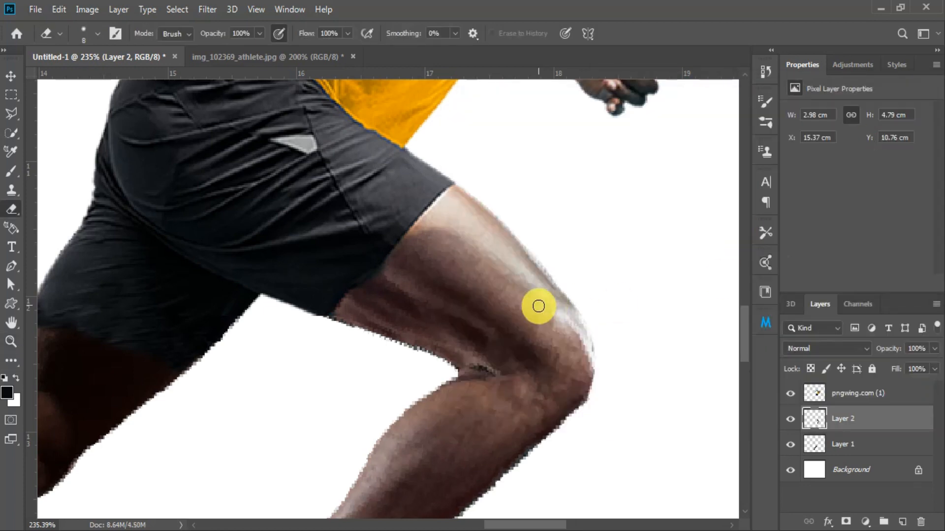
Rotate the front leg on Layer 2 by about -0.3° and apply the transformation
key("v")
left_click_drag(629, 387, 628, 386)
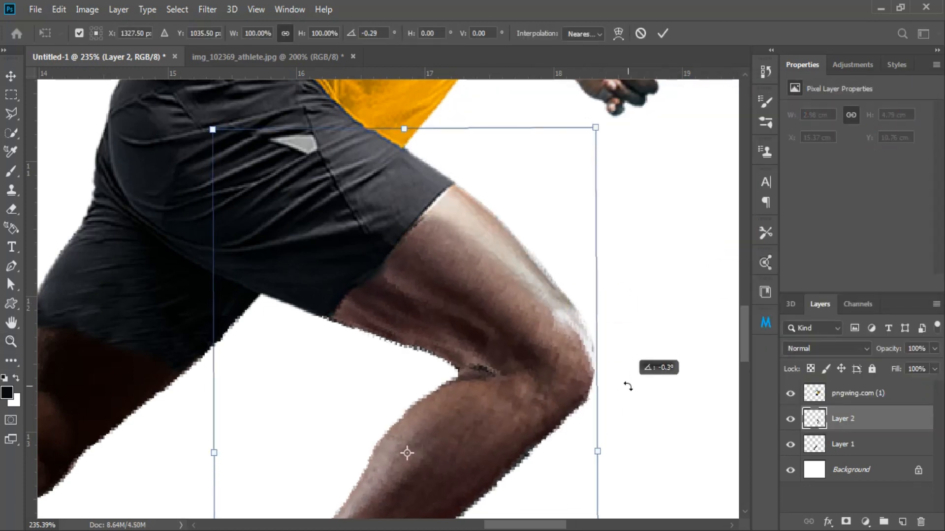
left_click(9, 77)
Hide the pngwing.com (1) layer and clone darker skin over the bright highlights on Layer 2's front thigh and knee
key("z")
mouse_move(553, 341)
left_mouse_down()
mouse_move(468, 369)
mouse_move(541, 344)
left_mouse_up()
left_click(790, 394)
key("s")
left_click(487, 286, "alt")
left_click_drag(488, 245, 530, 310)
mouse_move(498, 254)
left_mouse_down()
mouse_move(520, 310)
mouse_move(482, 244)
left_mouse_up()
left_click_drag(576, 357, 538, 304)
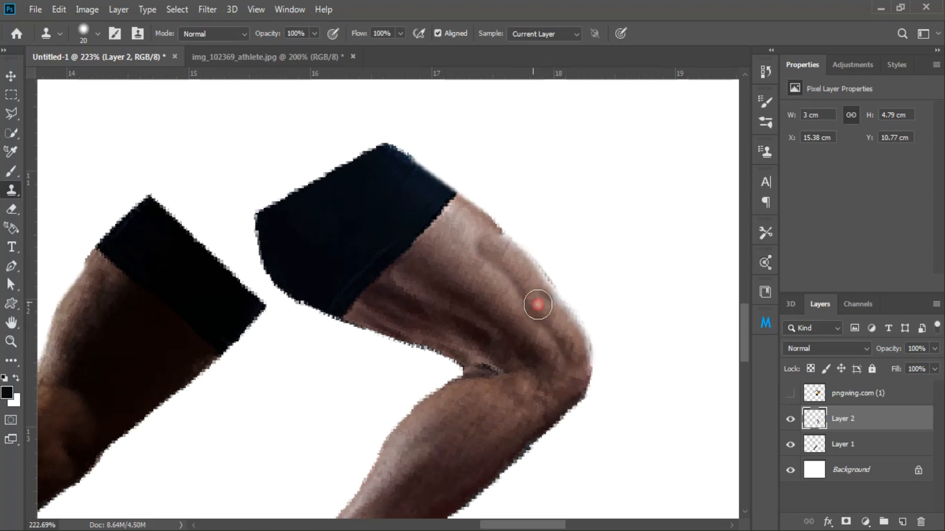
mouse_move(575, 354)
left_mouse_down()
mouse_move(537, 291)
mouse_move(485, 244)
left_mouse_up()
Clean the front thigh and knee edges on Layer 2 and the redisplayed pngwing.com (1) layer with the eraser at 61% opacity
key("e")
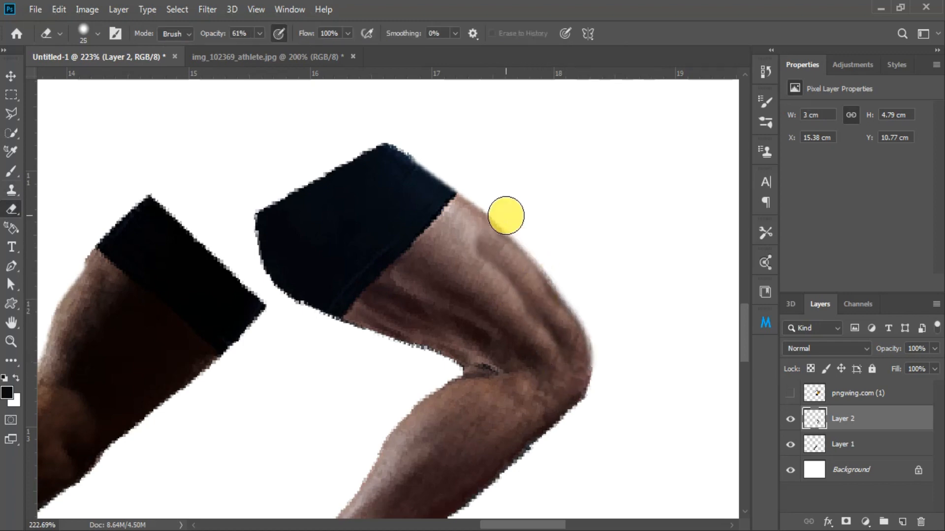
left_click_drag(506, 213, 500, 219)
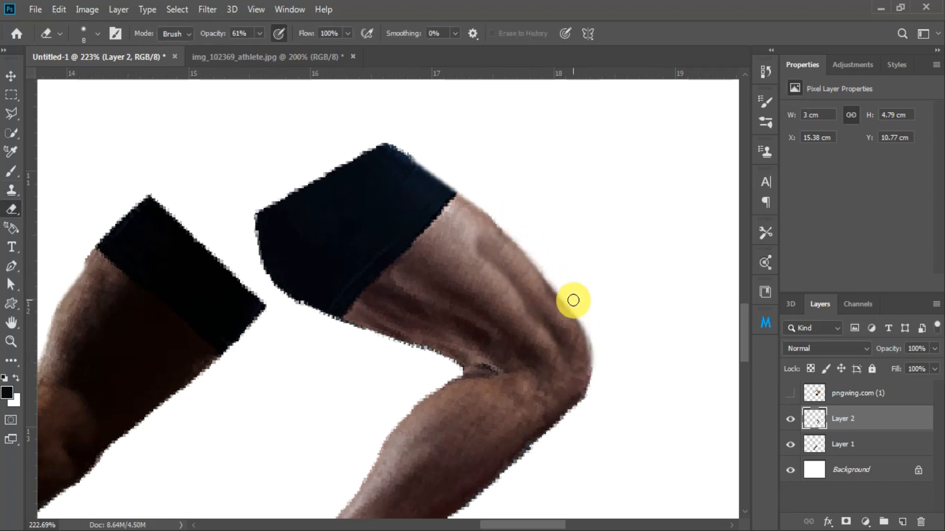
left_click_drag(580, 407, 594, 384)
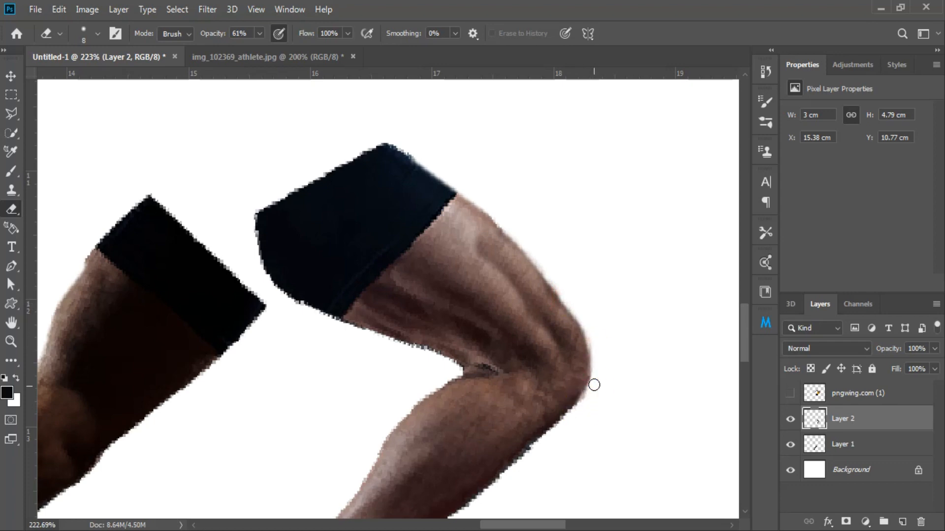
left_click(790, 393)
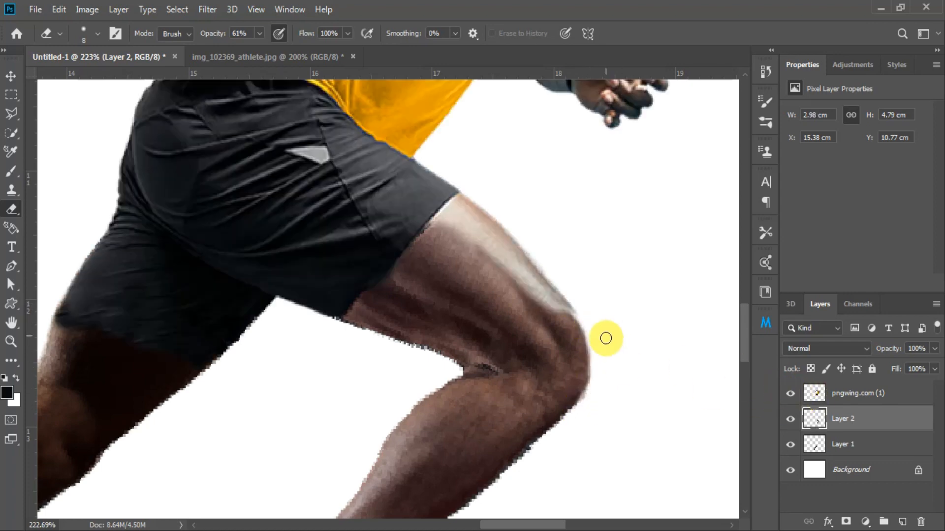
left_click(827, 392)
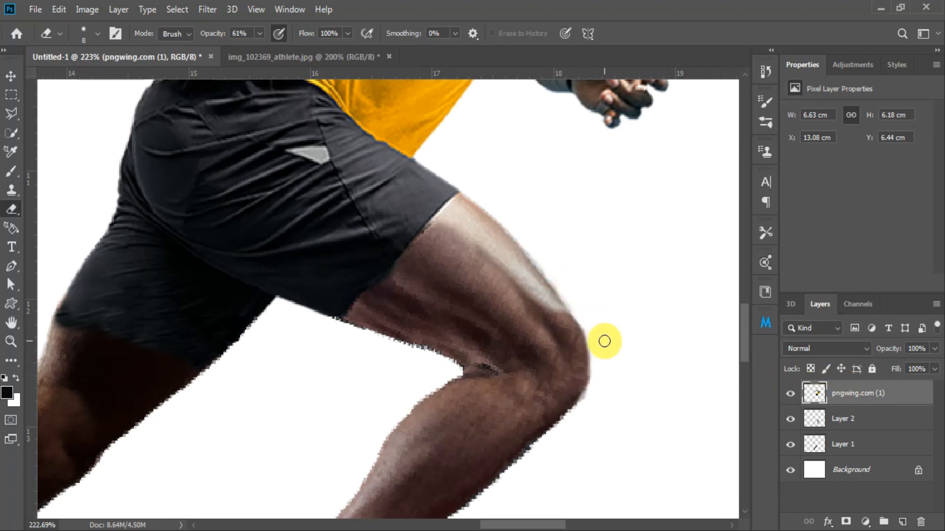
Darken the midtones of the pngwing.com (1) layer slightly with a Levels adjustment
key("ctrl+l")
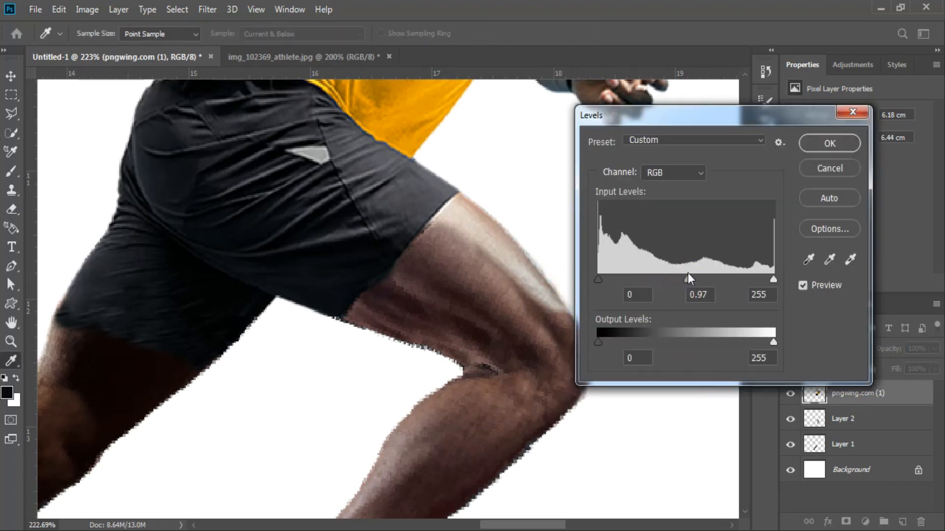
left_click_drag(687, 274, 693, 274)
left_click(817, 141)
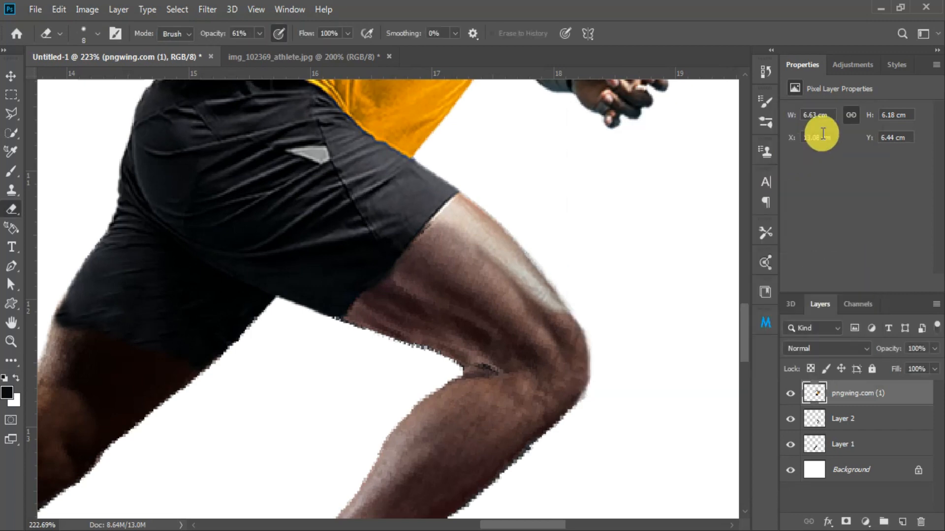
Select the upper front thigh with the Polygonal Lasso and apply Exposure -0.61, Offset -0.0138 and Gamma Correction 1.08
key("z")
mouse_move(466, 374)
left_mouse_down()
mouse_move(359, 424)
mouse_move(376, 422)
left_mouse_up()
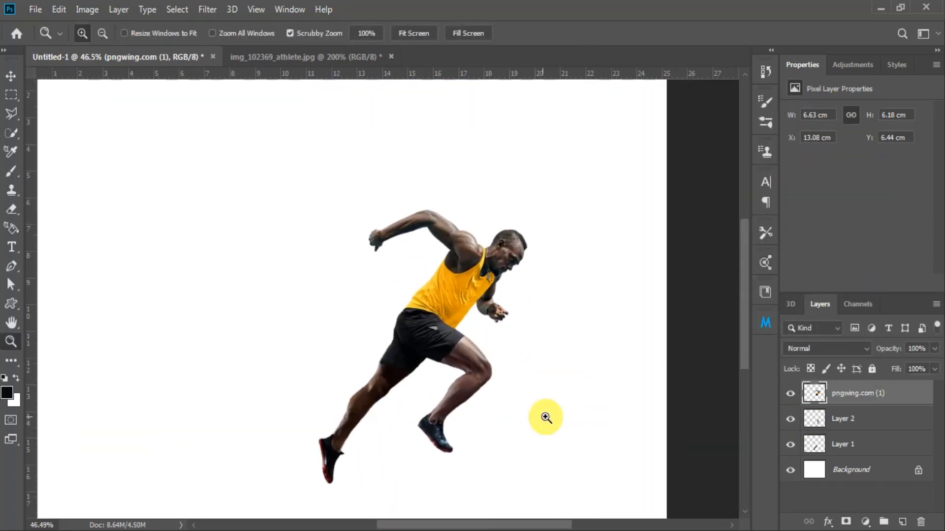
left_click_drag(476, 355, 515, 340)
key("l")
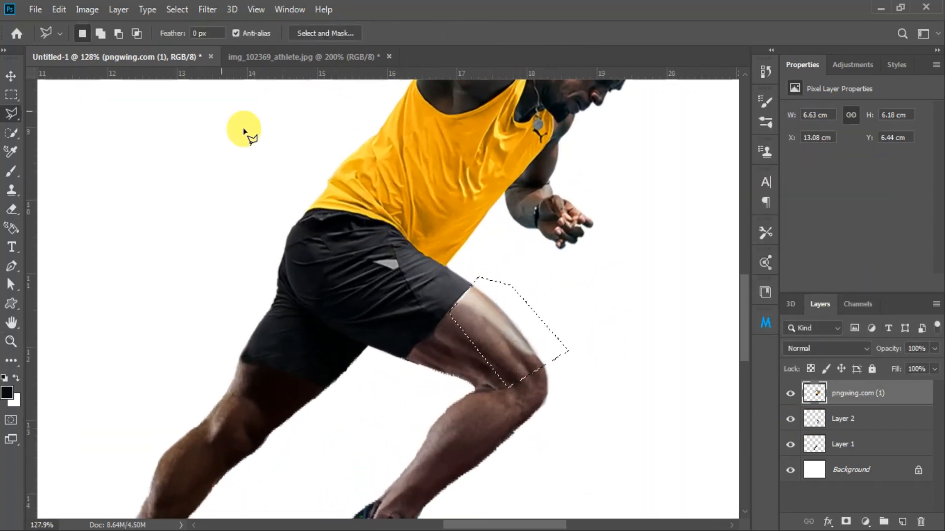
left_click(87, 10)
mouse_move(127, 42)
left_click(317, 63)
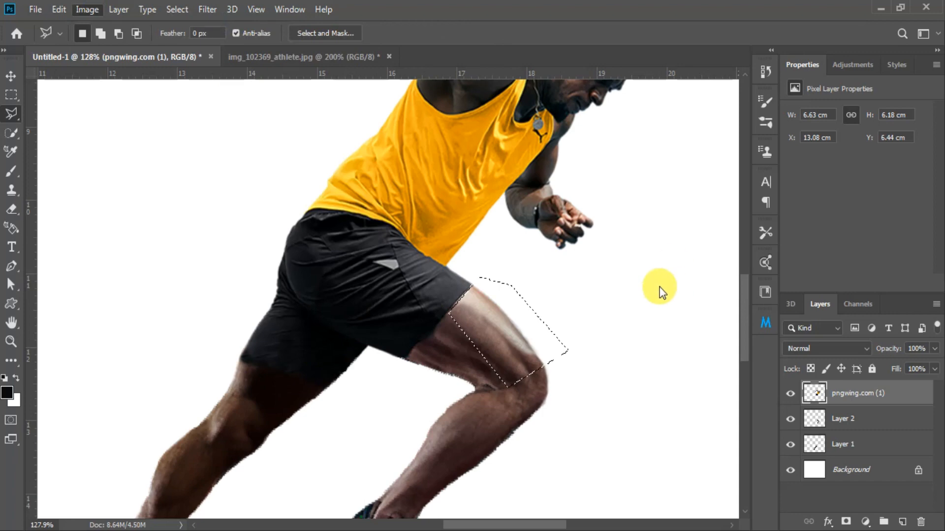
left_click_drag(695, 158, 687, 158)
left_click_drag(694, 191, 691, 226)
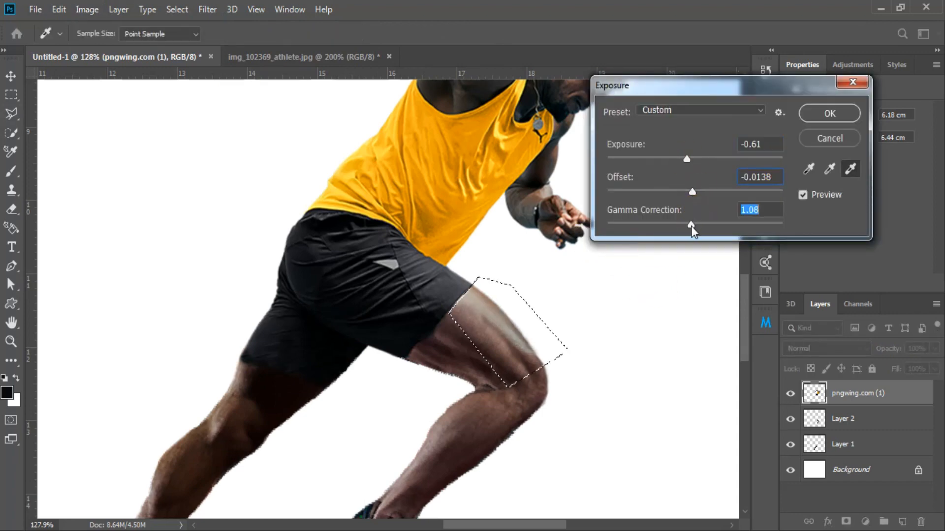
left_click(811, 117)
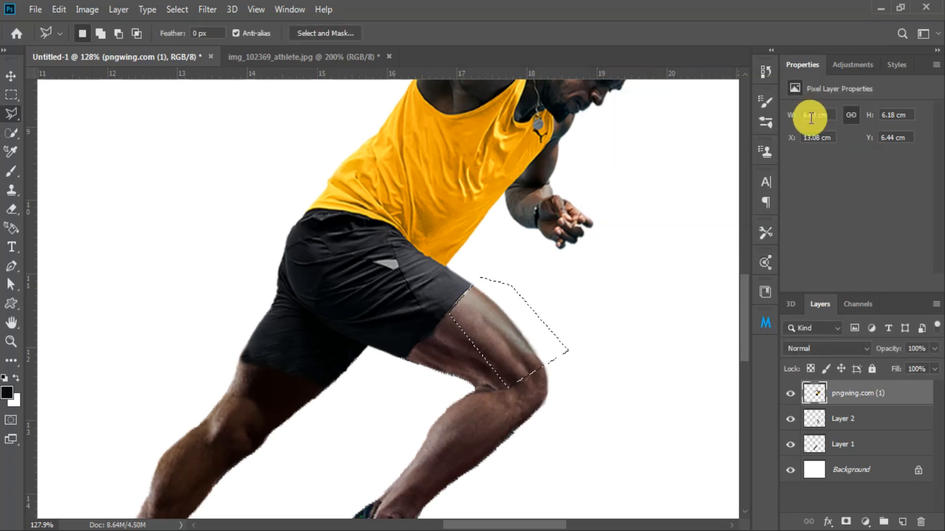
Adjust the selected thigh area slightly with Hue/Saturation and deselect it
key("ctrl+u")
left_click_drag(736, 302, 727, 305)
key("Return")
key("ctrl+d")
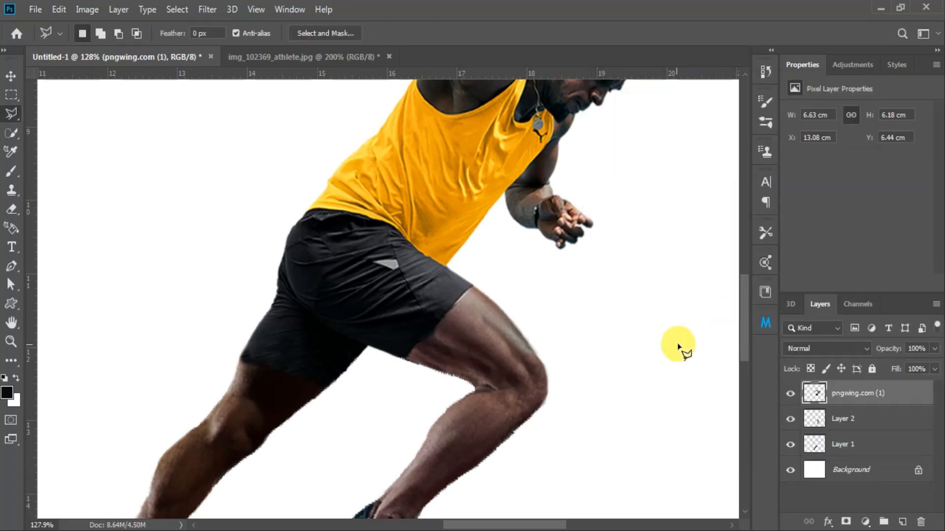
key("z")
left_click_drag(536, 293, 458, 400)
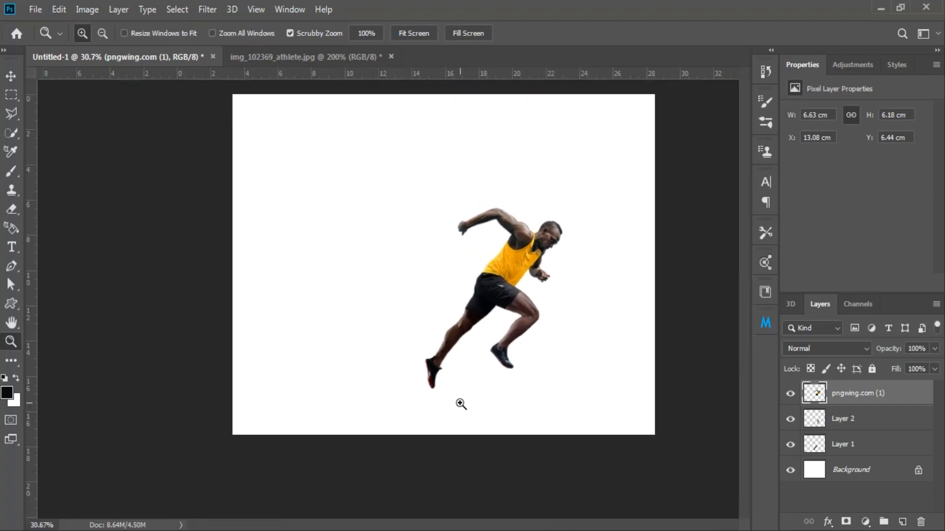
key("v")
left_click(450, 458)
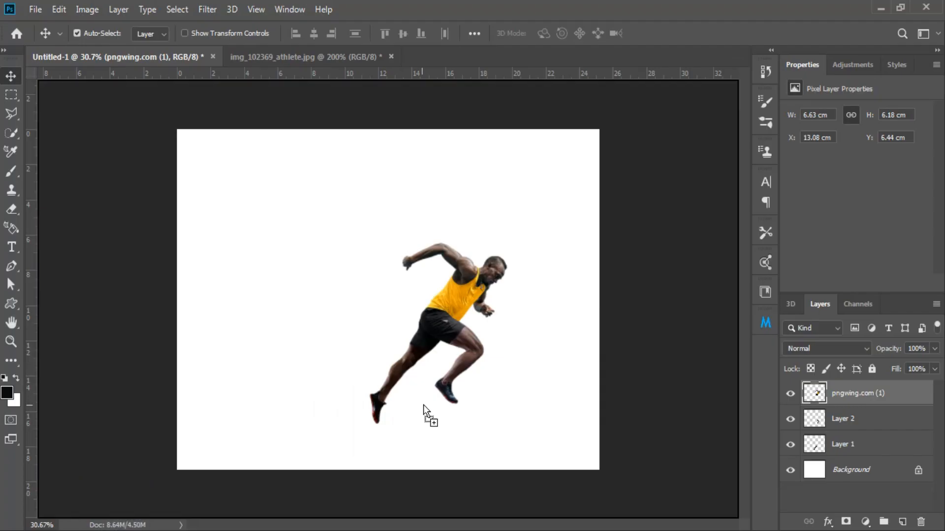
left_click_drag(432, 411, 472, 394)
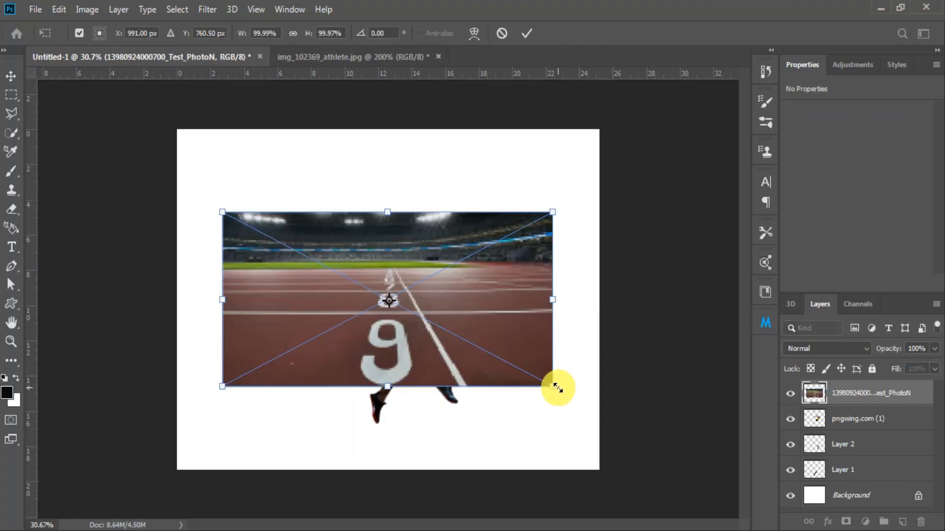
left_click_drag(552, 386, 595, 409)
left_click_drag(497, 359, 455, 419)
left_click_drag(549, 375, 599, 375)
left_click_drag(388, 277, 389, 313)
double_click(433, 334)
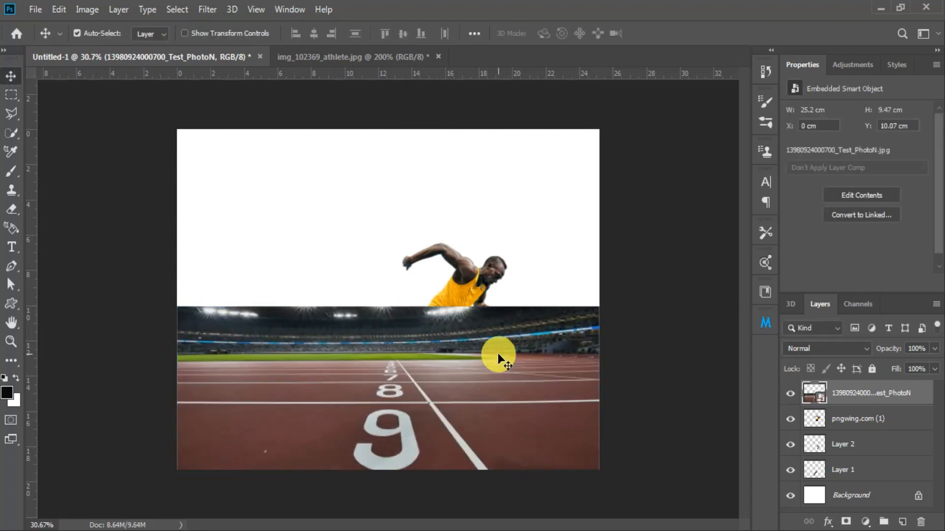
Rasterize the track photo layer and delete the lasso-selected stands and grass above the track
mouse_move(498, 353)
left_mouse_down()
mouse_move(466, 350)
mouse_move(503, 350)
left_mouse_up()
left_click(175, 361)
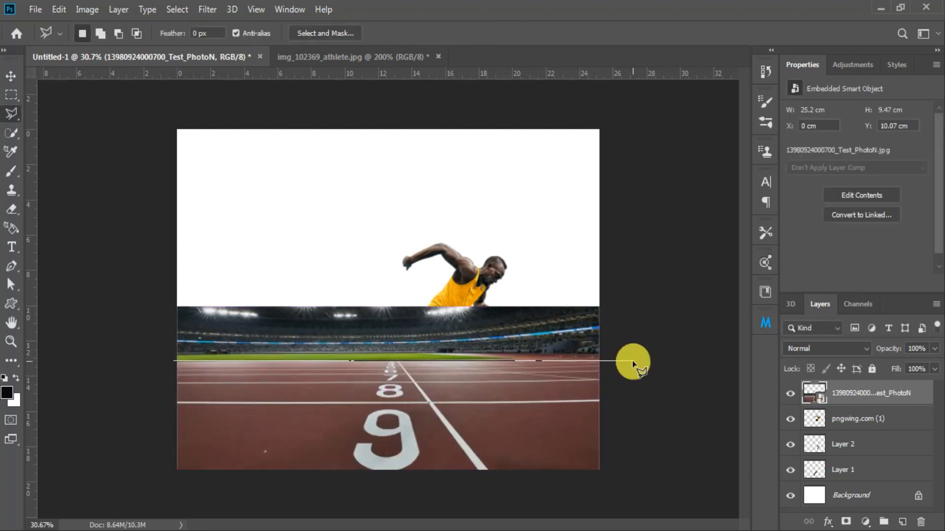
double_click(140, 336)
right_click(858, 395)
left_click(788, 259)
key("Delete")
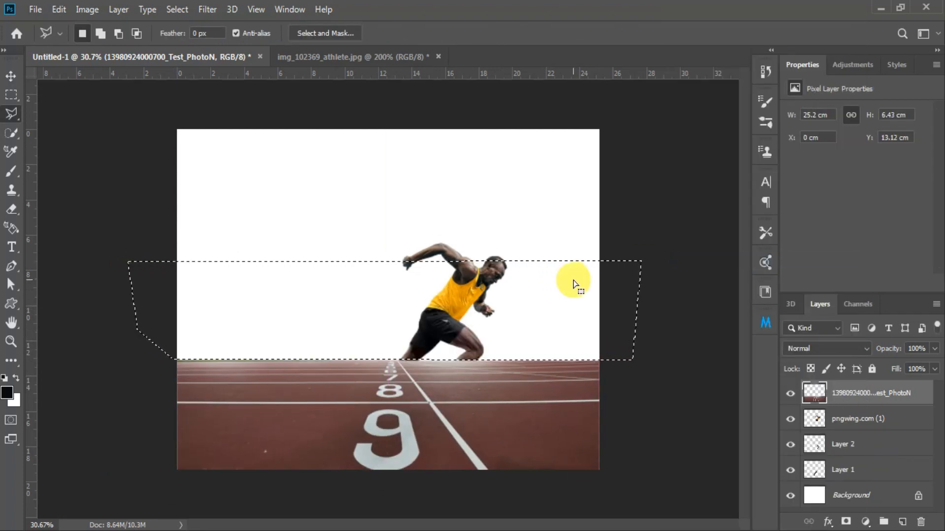
key("ctrl+d")
Move the track layer below Layer 1 and stretch it past both canvas sides to about 27.18 × 6.39 cm
key("v")
left_click_drag(880, 400, 880, 482)
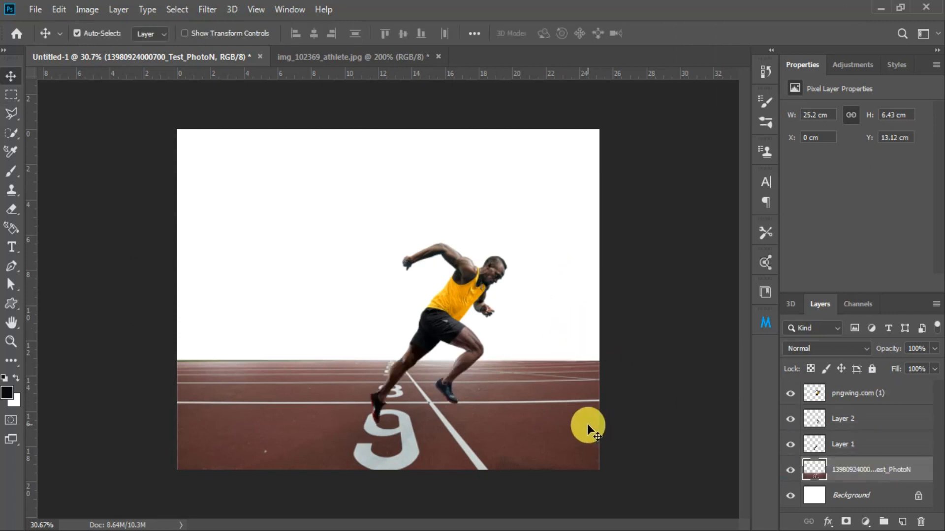
key("ctrl+t")
left_click_drag(389, 359, 389, 361)
left_click_drag(598, 417, 614, 418)
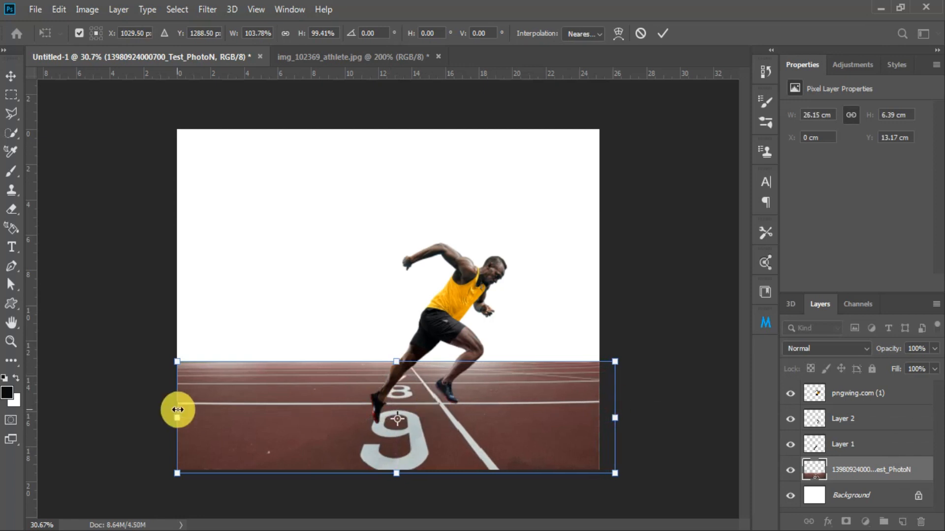
left_click_drag(177, 418, 159, 418)
left_click_drag(202, 418, 226, 414)
double_click(511, 400)
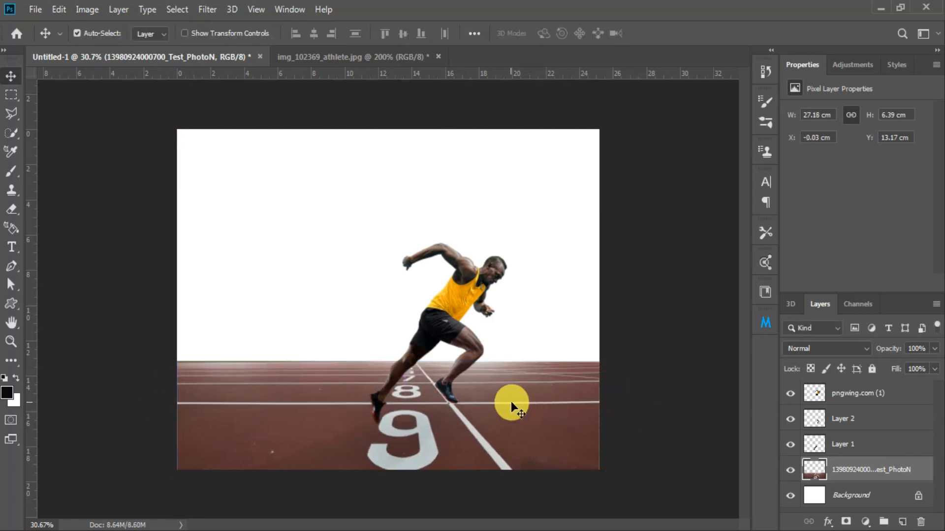
Move the runner's three layers together about 2 cm to the left
left_click(850, 393)
left_click_drag(455, 329, 420, 329)
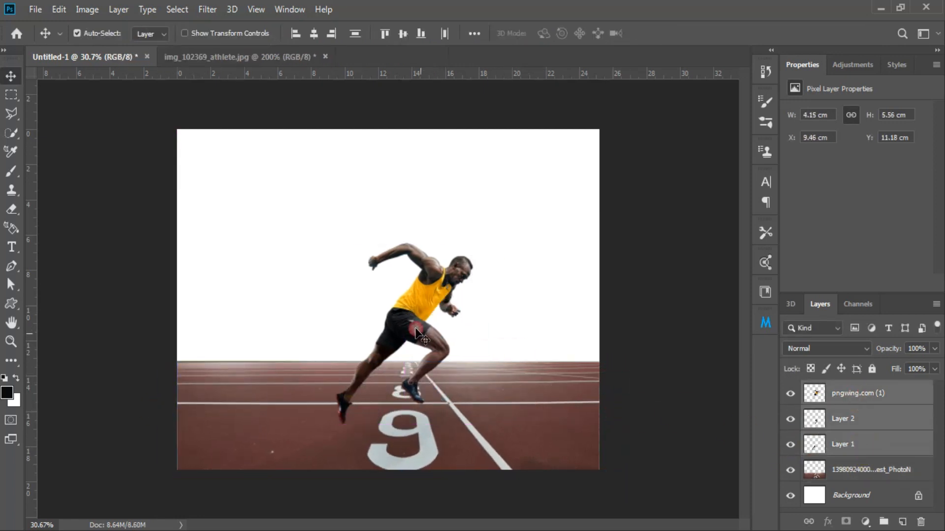
Place the european-championships stadium photo directly above the track layer, spanning the canvas width at about 25.2 × 14.17 cm
left_click(501, 415)
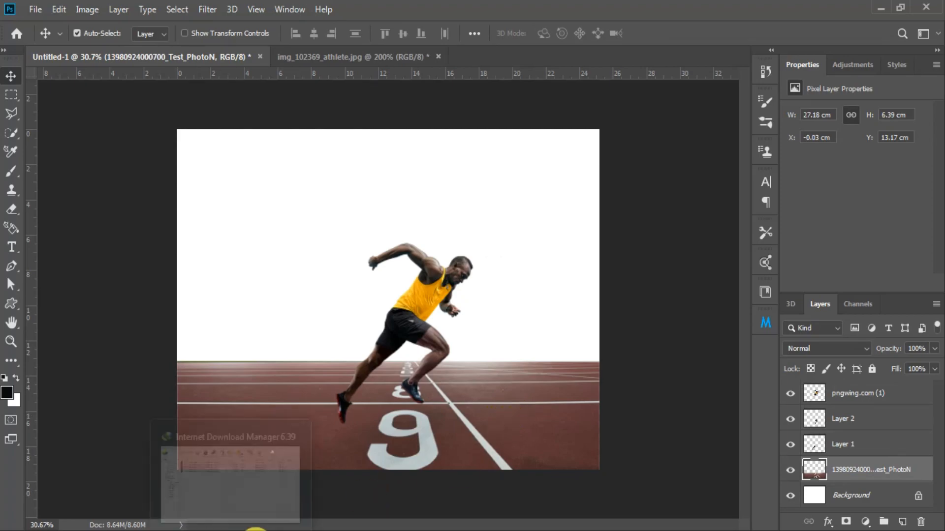
left_click(226, 474)
left_click_drag(263, 220, 323, 270)
key("Return")
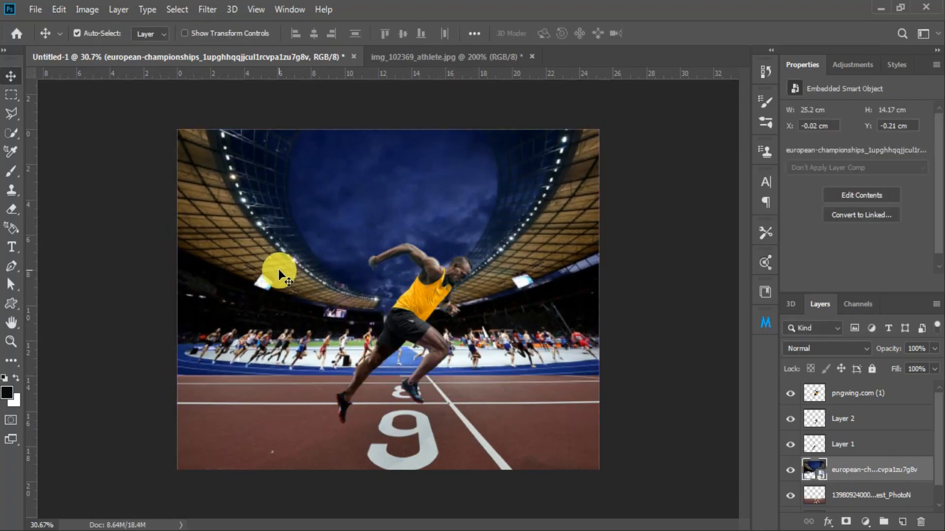
Draw a Pen path around the left stand and roof of the stadium photo, following the curved roof edge
key("ctrl+plus")
key("ctrl+plus")
key("ctrl+plus")
left_click_drag(217, 302, 414, 406)
key("p")
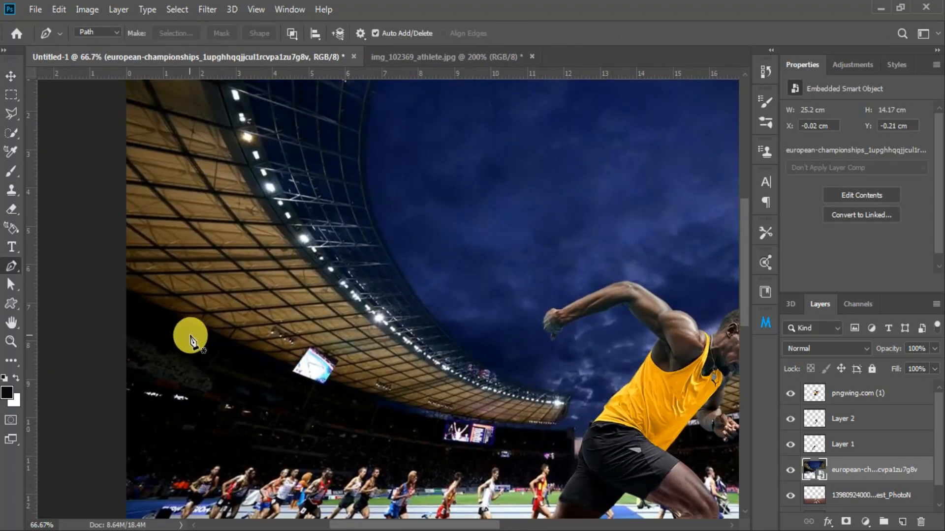
left_click(111, 366)
left_click(486, 451)
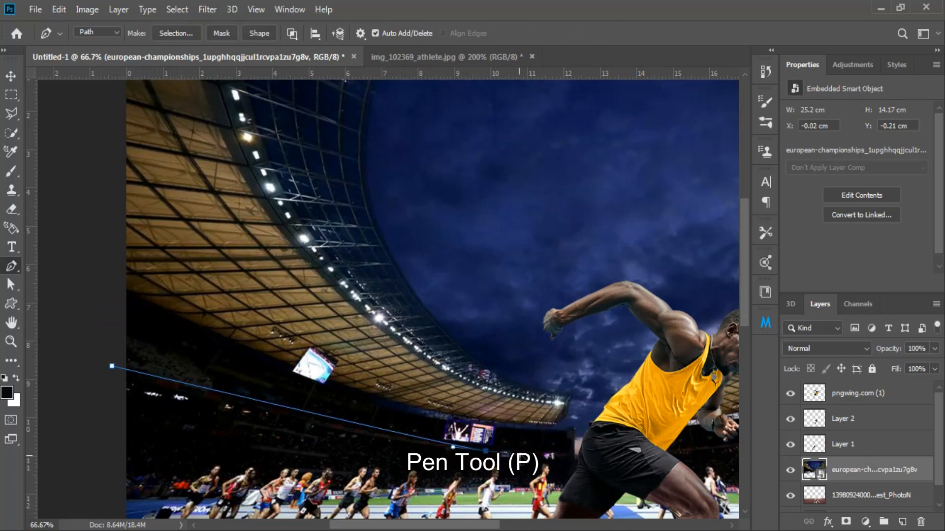
left_click(574, 457)
left_click_drag(465, 351, 438, 326)
left_click_drag(401, 214, 405, 319)
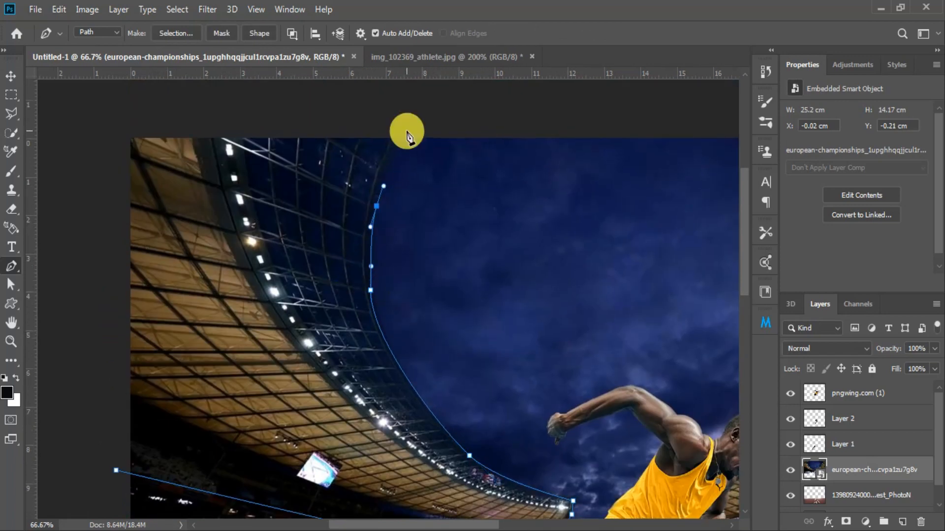
left_click(407, 131)
left_click(375, 121)
left_click(213, 119)
left_click(114, 119)
left_click(72, 406)
Convert the left stand's path into a selection and copy that area to a new layer
left_click_drag(345, 386, 192, 152)
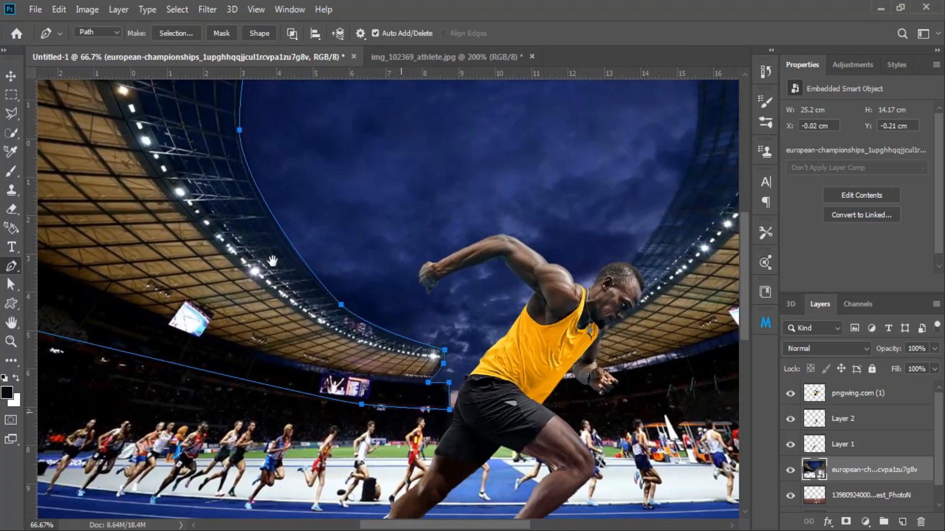
left_click_drag(338, 321, 219, 379)
right_click(276, 374)
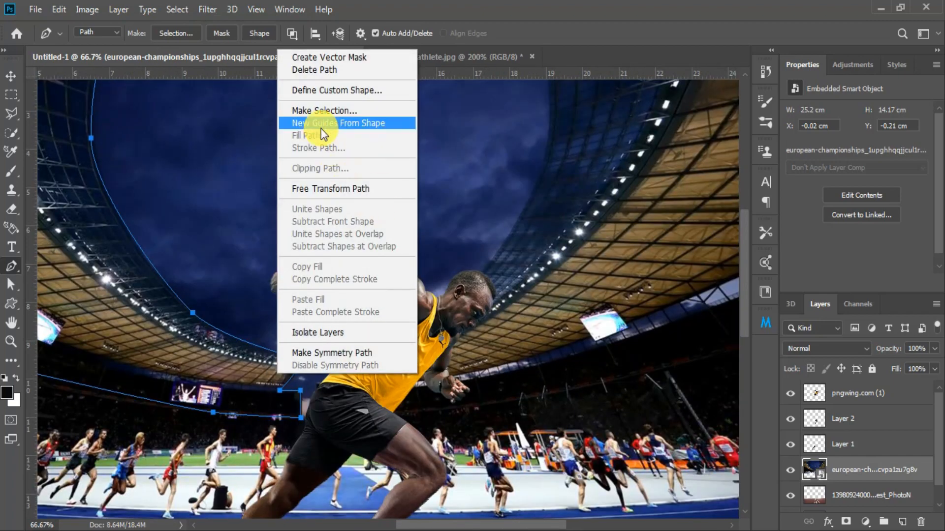
left_click(321, 111)
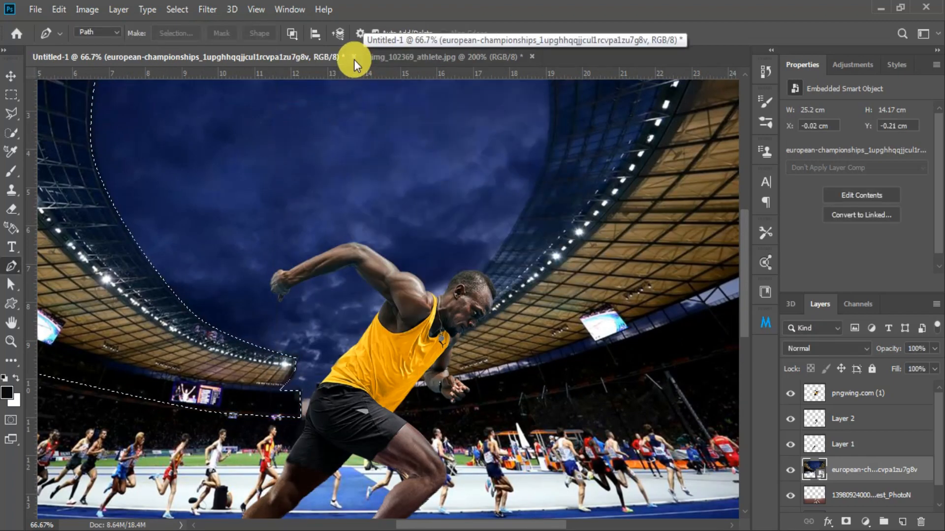
key("ctrl+j")
Shift the copied left stand about 2 cm right and 1 cm up, and hide it together with the pngwing.com (1) layer
key("v")
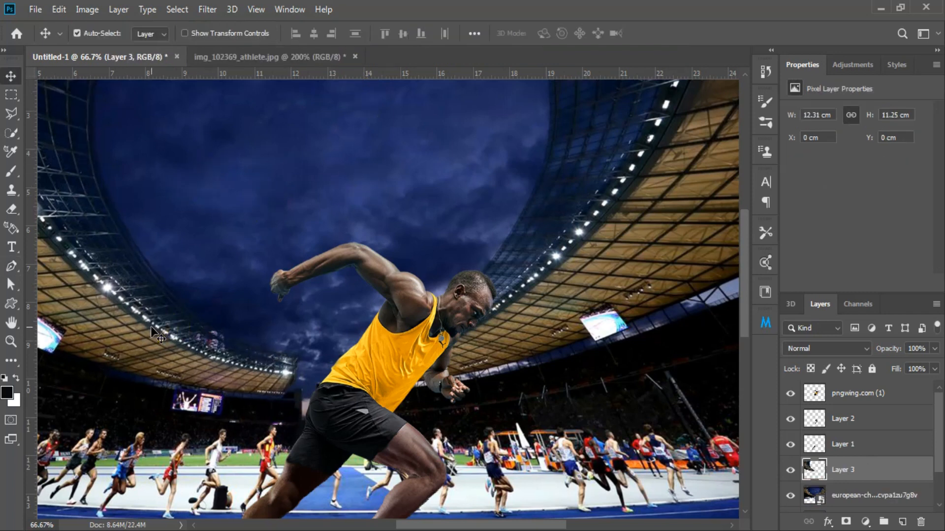
left_click_drag(151, 316, 220, 280)
left_click(852, 507)
left_click(790, 394)
key("ctrl+v")
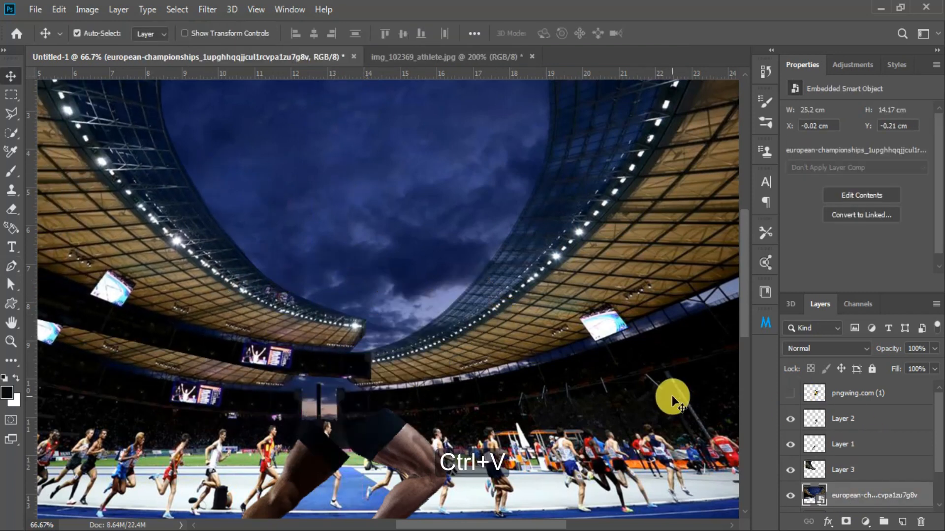
key("p")
left_click(791, 470)
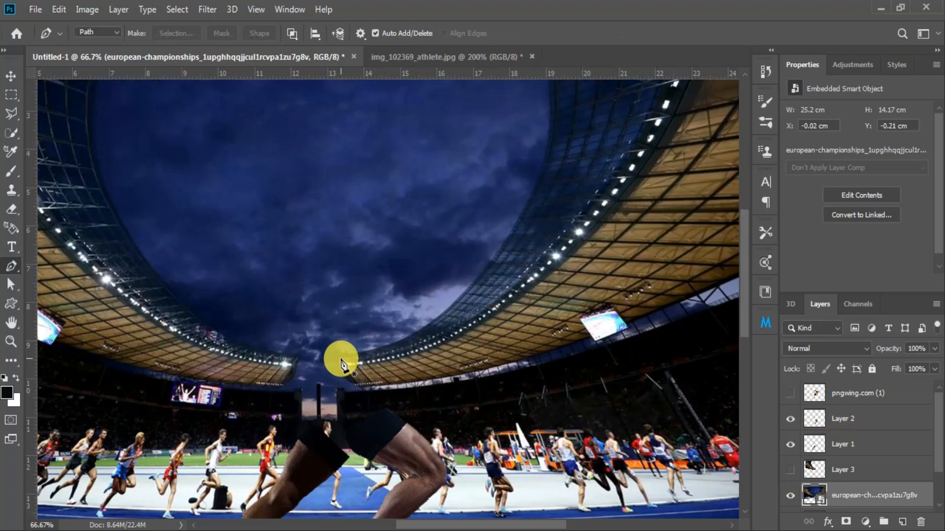
Draw a Pen path around the right stand and roof on the original stadium photo layer
left_click(341, 355)
left_click_drag(355, 382, 369, 392)
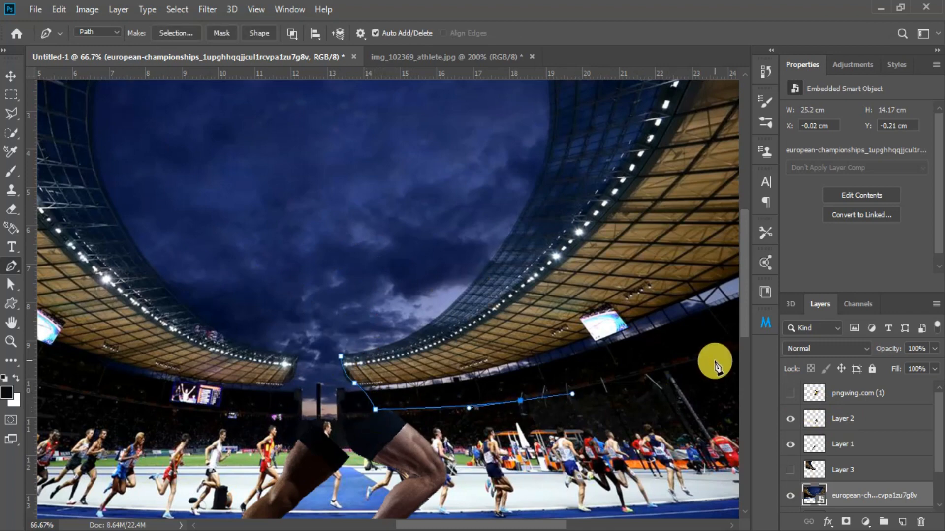
left_click_drag(715, 367, 664, 429)
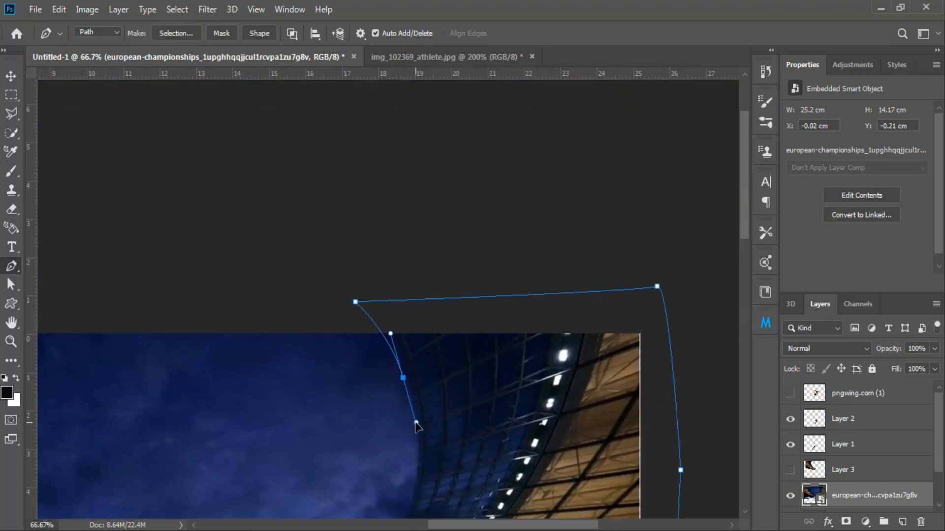
left_click_drag(416, 425, 473, 241)
left_click_drag(440, 381, 489, 294)
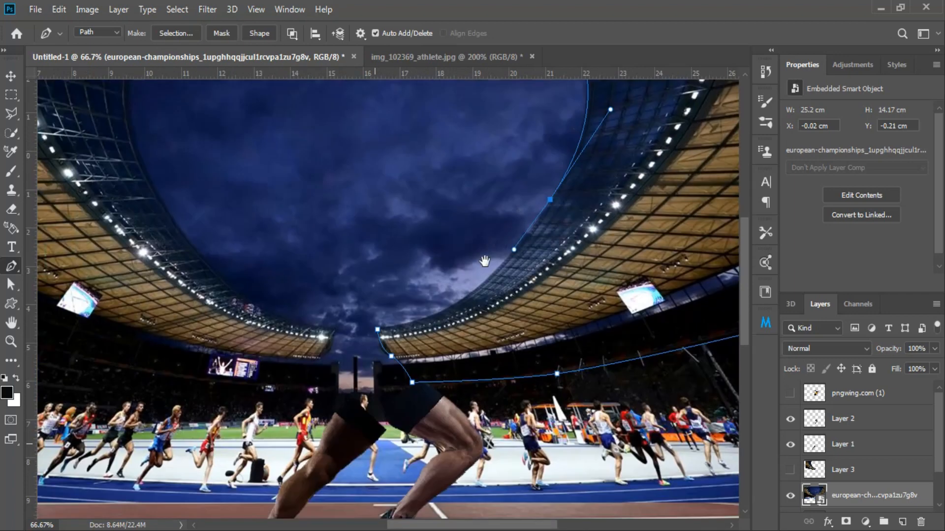
left_click_drag(437, 314, 393, 332)
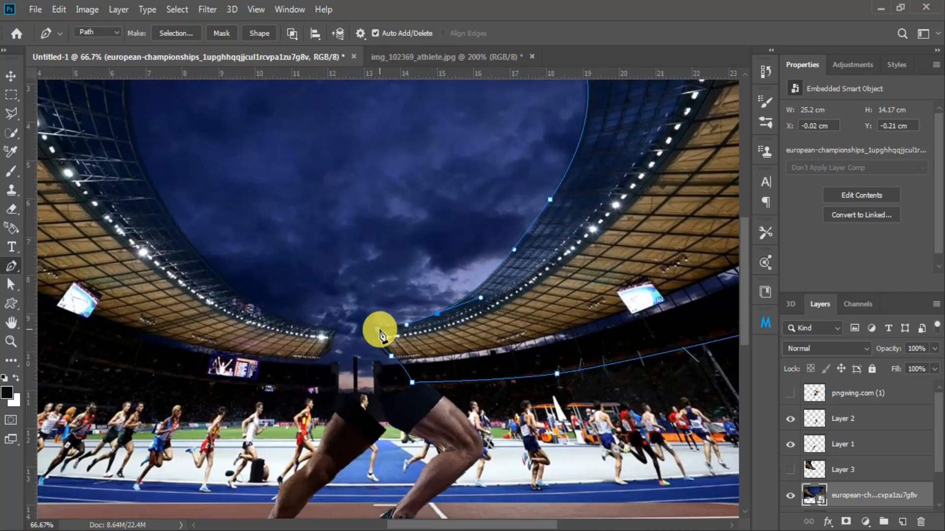
Convert the right stand's path into a selection and copy that area to a new layer
right_click(444, 337)
left_click(492, 140)
left_click(542, 131)
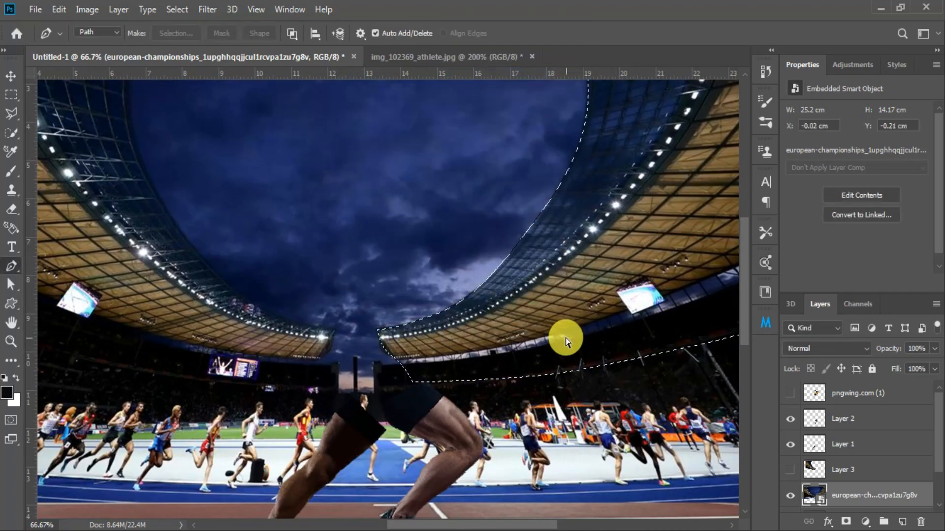
key("ctrl+c")
key("ctrl+v")
Delete the original european-championships stadium photo layer and show Layer 3 with the left stand again
right_click(856, 487)
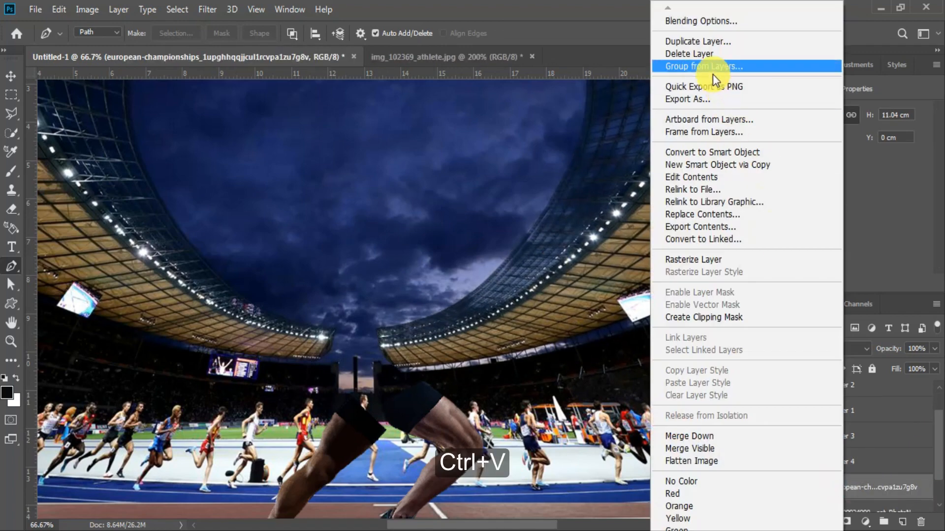
left_click(672, 55)
left_click(443, 211)
left_click(790, 436)
key("v")
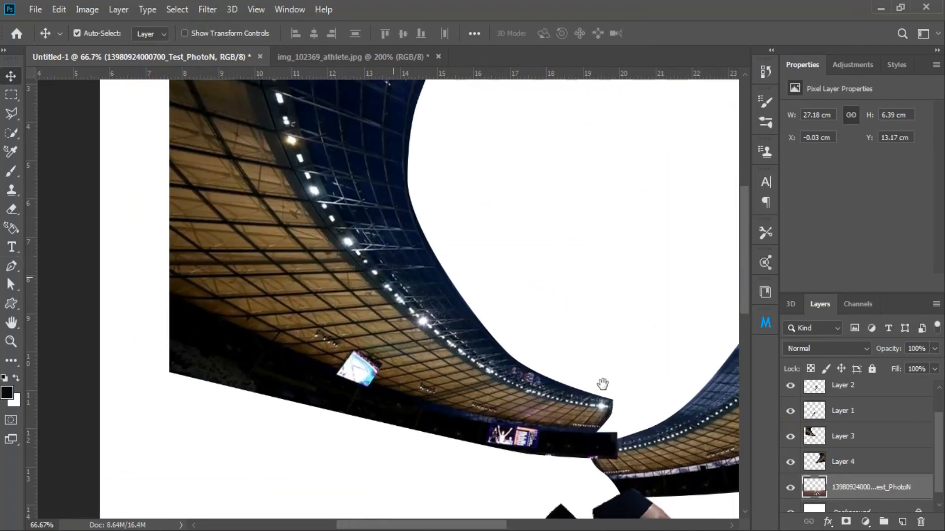
Shift the right stand on Layer 4 slightly upward into the canvas's upper-right corner
left_click_drag(308, 273, 229, 301)
left_click(422, 369)
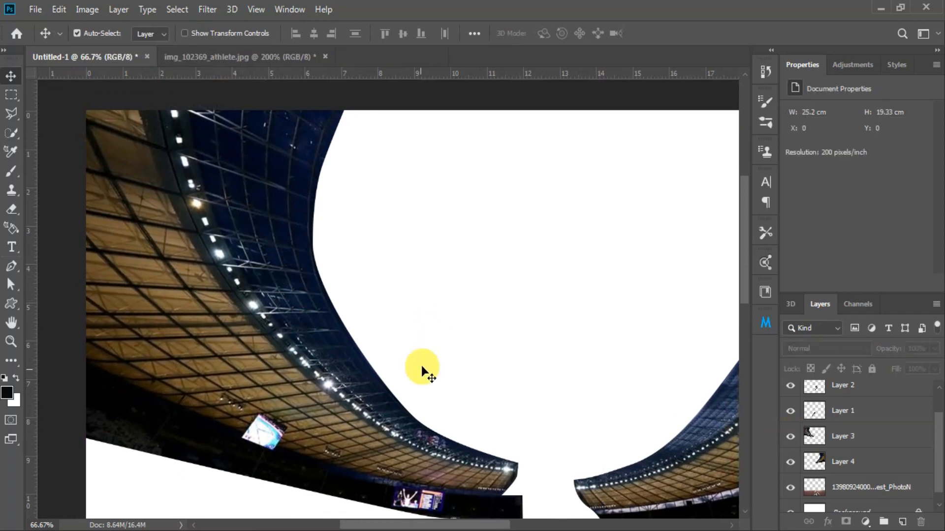
left_click(871, 462)
key("space")
left_click_drag(597, 409, 377, 314)
left_click_drag(455, 392, 471, 369)
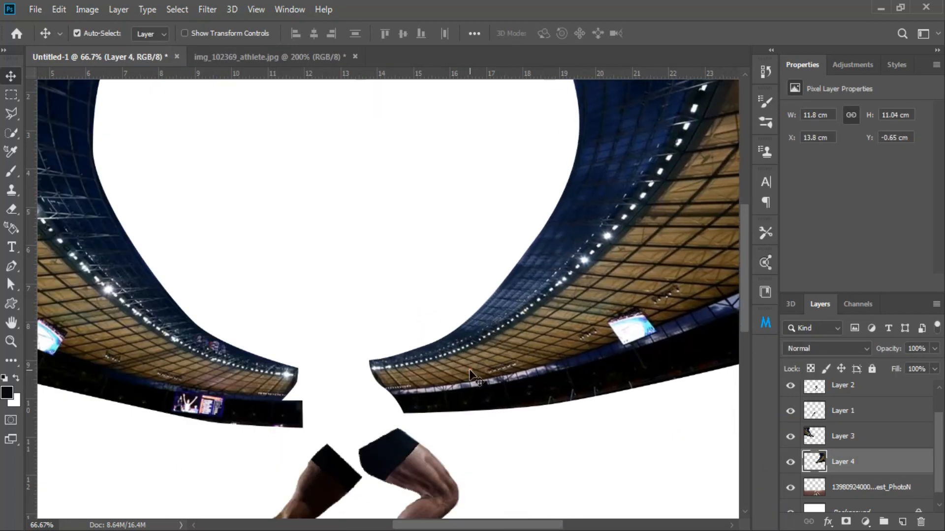
key("alt+space")
left_click(437, 345, "alt")
left_click(437, 344, "alt")
left_click_drag(541, 239, 534, 211)
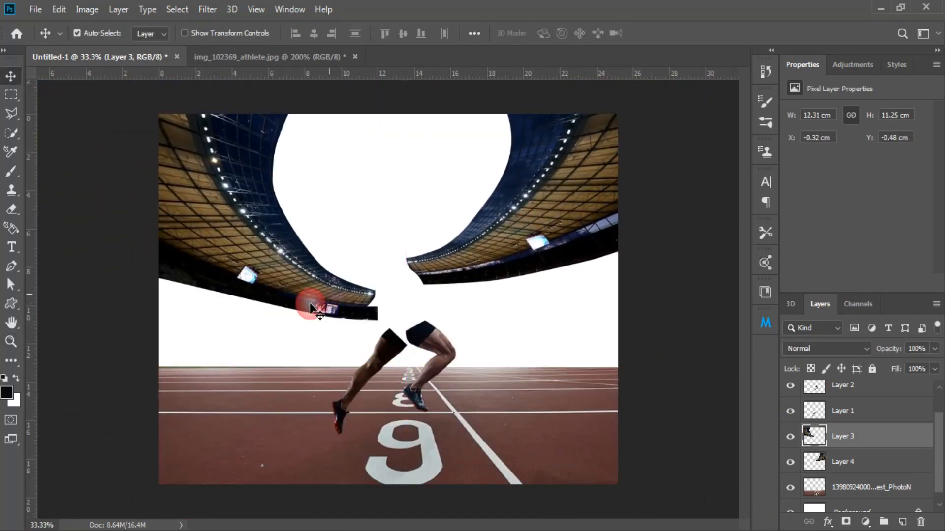
Raise the left stand to meet the canvas's left edge and align both stands at about Y -2.48 cm
left_click_drag(309, 303, 300, 263)
left_click_drag(467, 257, 462, 251)
left_click(261, 228)
Trim the inner roof edges of both stands with one large elliptical selection over the sky opening, and deselect
key("m")
key("shift+m")
left_click_drag(169, 188, 417, 450)
left_click_drag(230, 378, 318, 185)
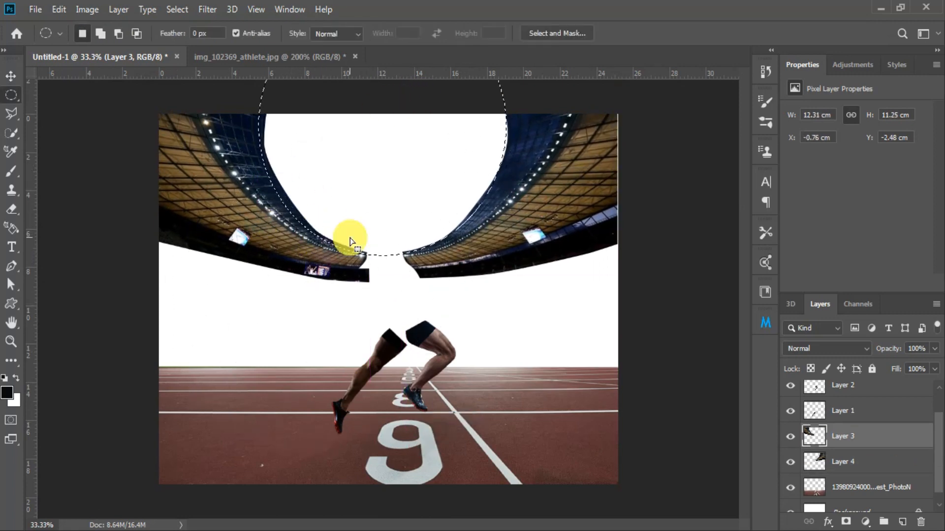
key("Delete")
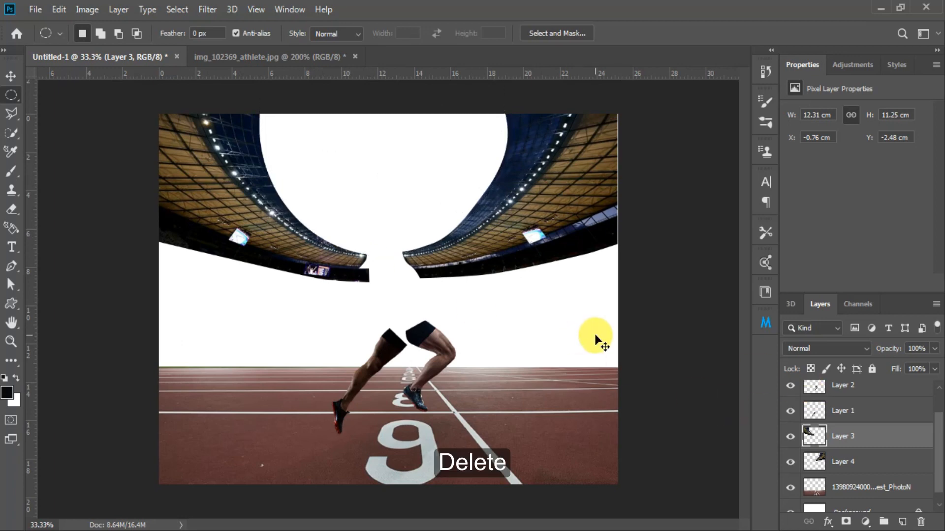
left_click(833, 460)
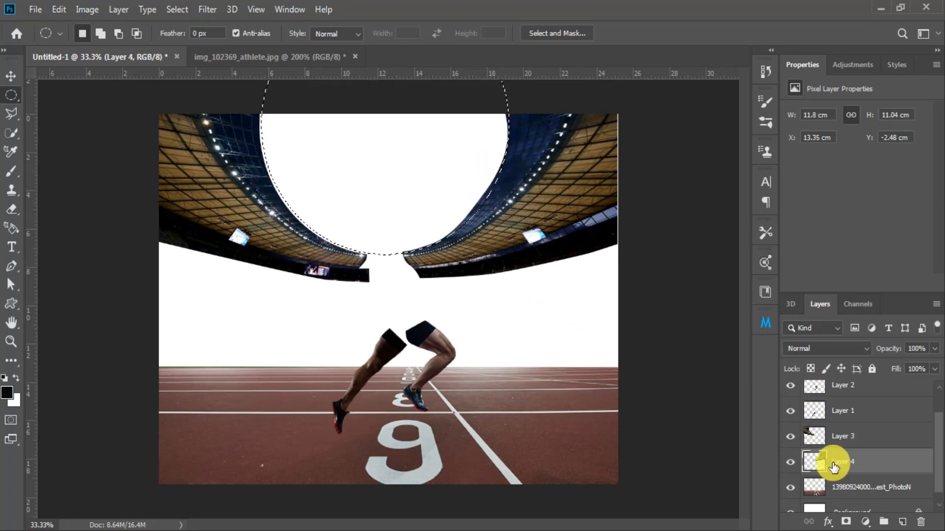
key("ctrl+d")
Cut the square lower end off the left stand on Layer 3 diagonally with the Polygonal Lasso, and deselect
key("c")
key("v")
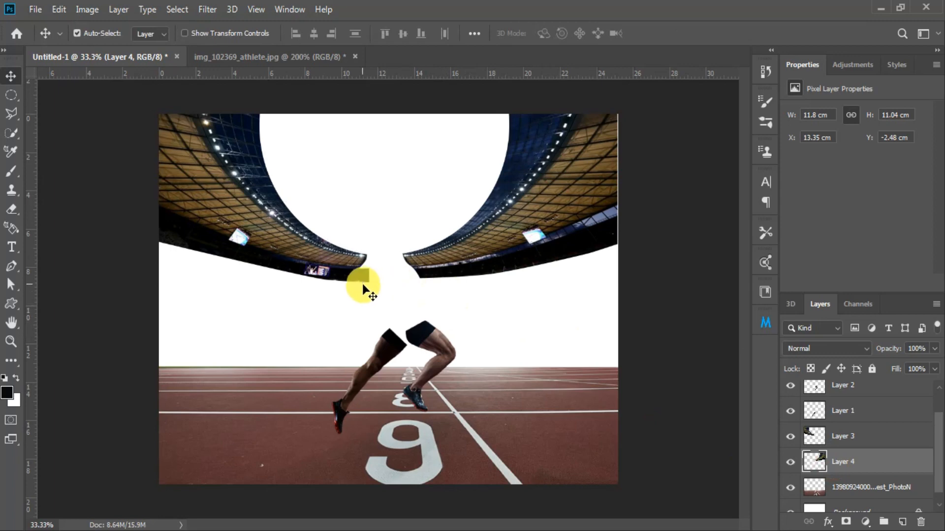
key("z")
left_click_drag(354, 282, 402, 237)
key("l")
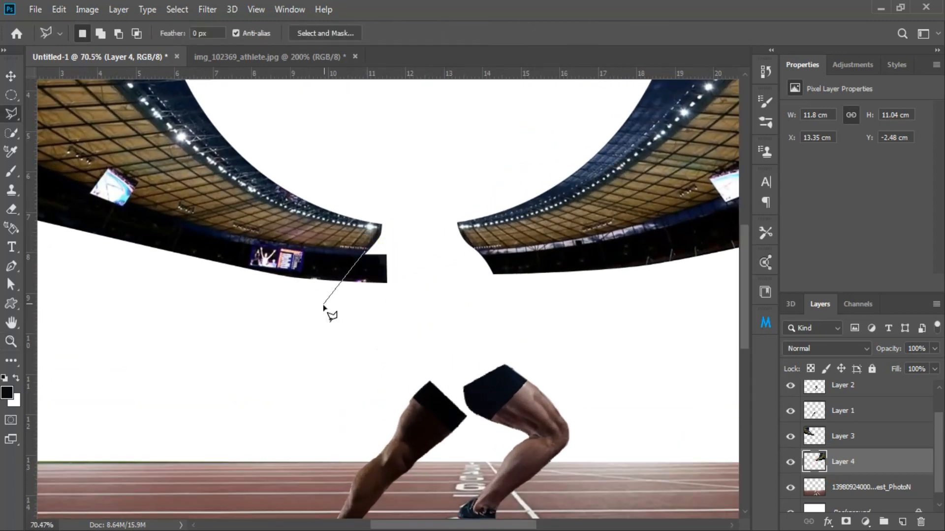
key("Delete")
left_click(844, 436)
key("ctrl+d")
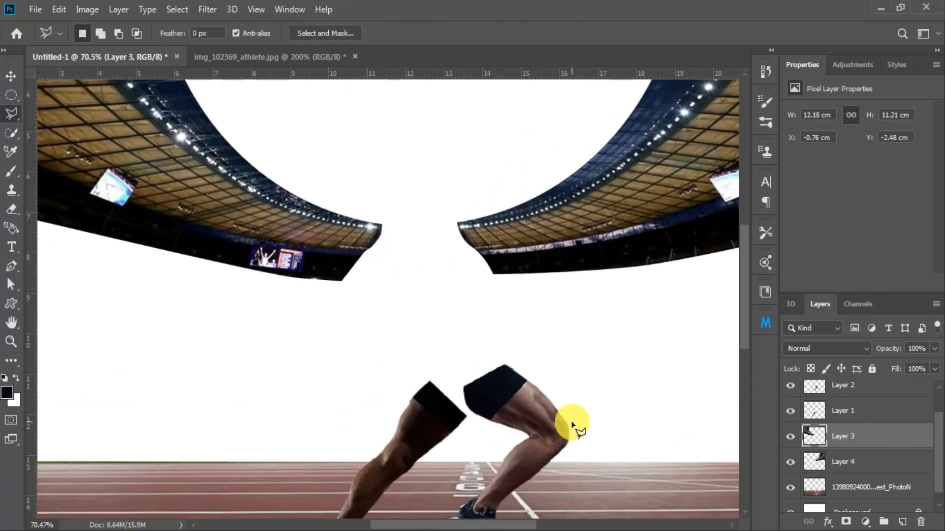
Show the pngwing.com (1) layer with the athlete's upper body again and view the whole canvas
key("z")
left_click_drag(468, 303, 403, 330)
scroll(928, 439, "up", 1)
left_click(791, 393)
key("v")
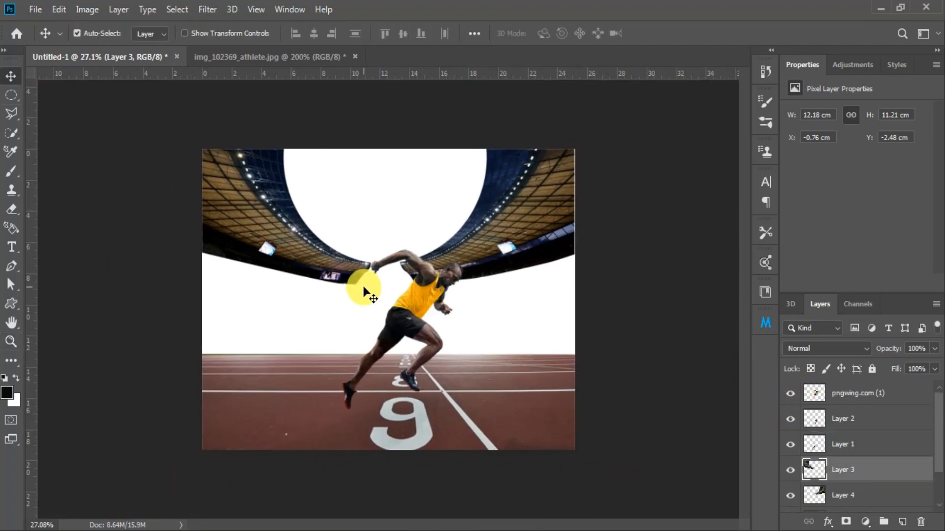
Place the crowd photo 399ae0d2-d09d-436d-b3ab-0abb17a659e5 between Layer 4 and the track layer, and lower it to Y 4.22 cm
left_click(282, 530)
left_click_drag(501, 174, 412, 347)
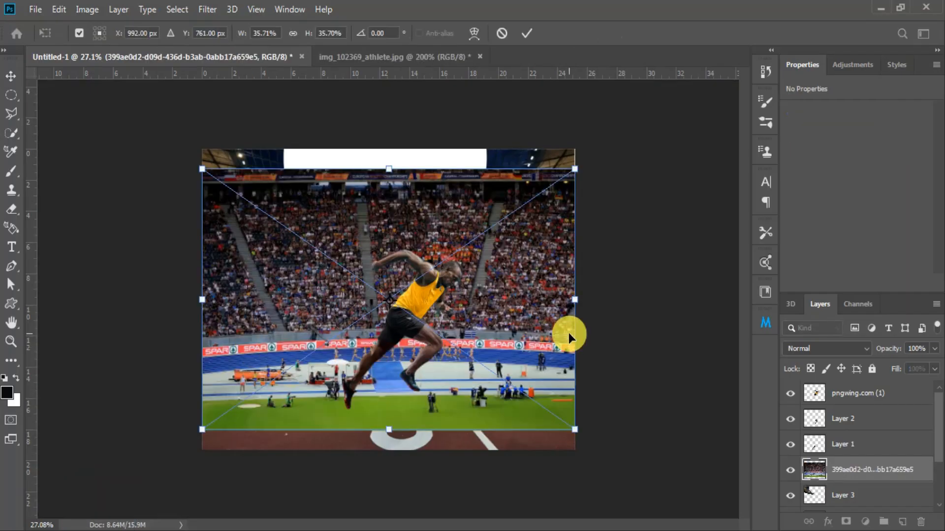
key("Return")
left_click_drag(351, 321, 350, 348)
left_click_drag(526, 360, 525, 376)
Draw a Pen path along the crowd's curved lower edge and around the advertising boards and field beneath it
key("p")
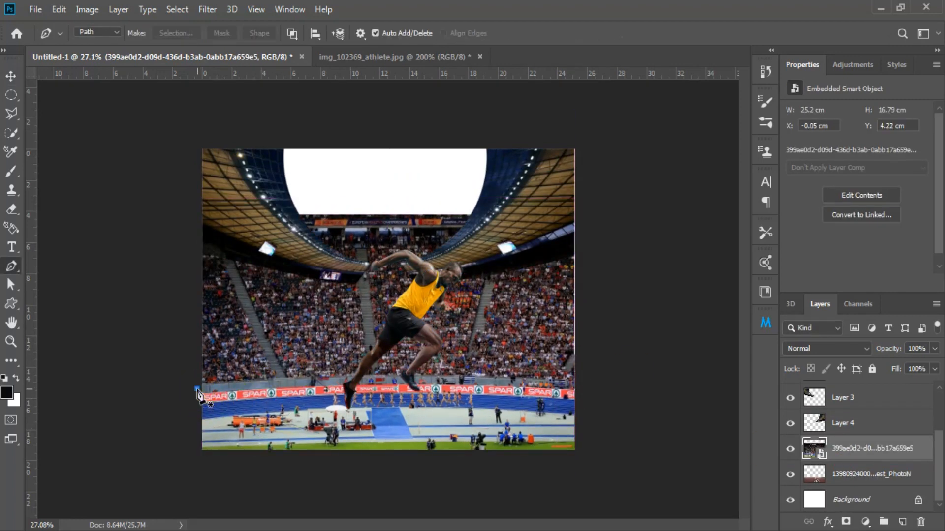
left_click(575, 391)
left_click_drag(575, 391, 685, 422)
left_click(606, 476)
left_click(408, 492)
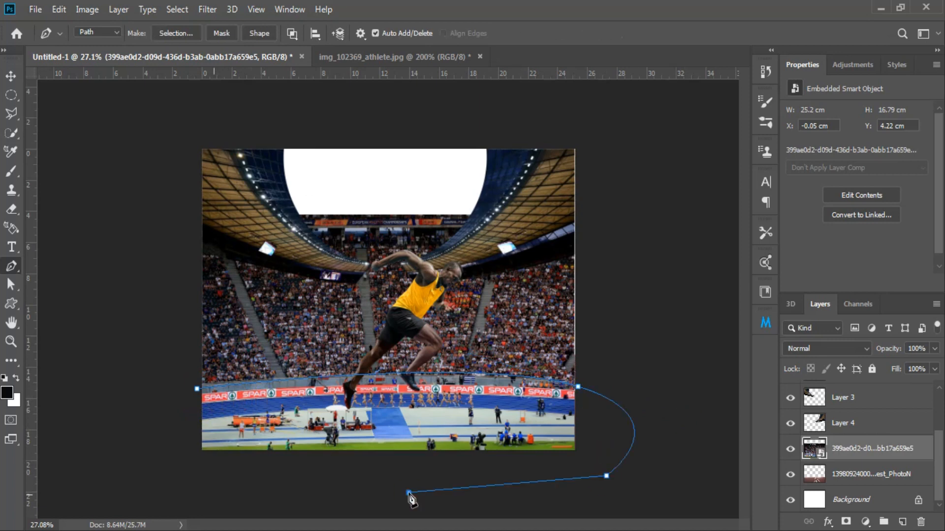
Convert the path into a selection with 0 px feather, rasterize the crowd layer and delete its boards and field area
right_click(310, 400)
left_click(339, 122)
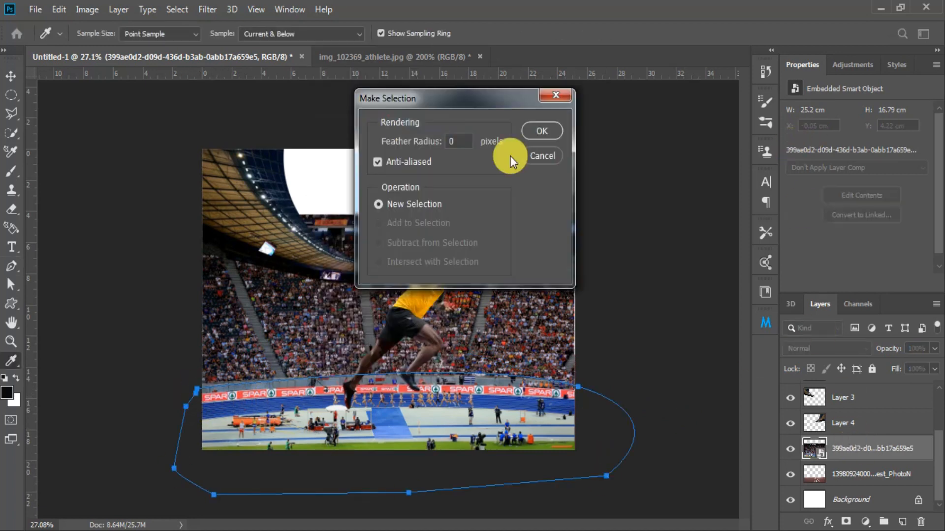
left_click(541, 130)
right_click(861, 447)
left_click(764, 259)
key("Delete")
key("ctrl+d")
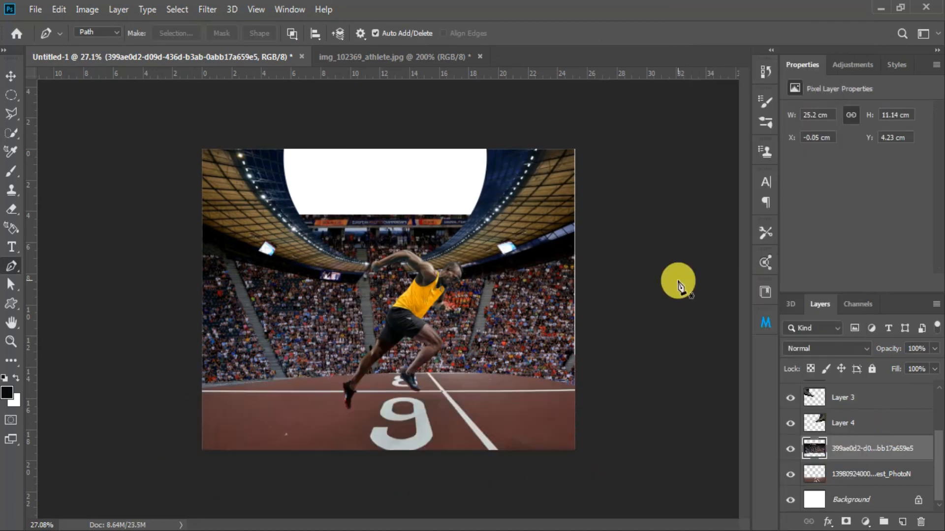
Warp the track layer's far edge upward into an arch and position the crowd layer against it at about Y 2.15 cm
key("v")
left_click_drag(472, 333, 466, 309)
left_click(468, 379)
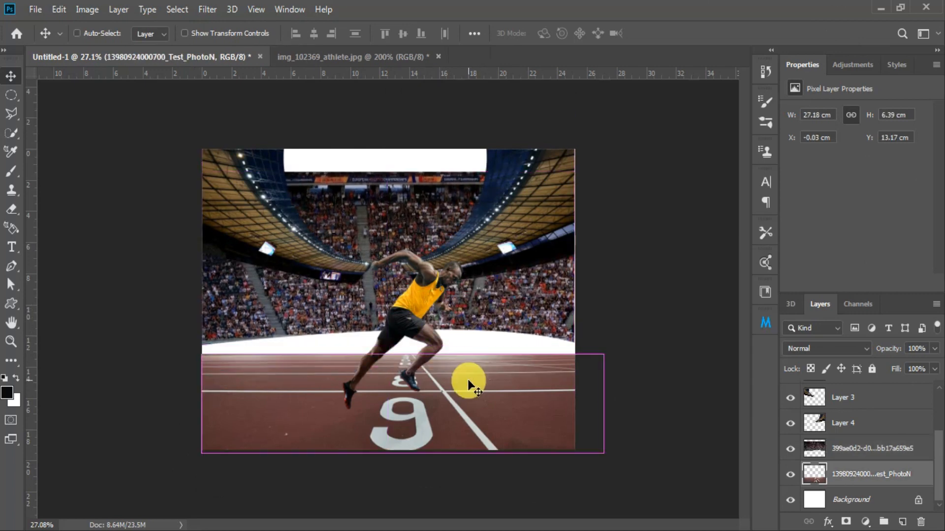
key("ctrl+t")
right_click(468, 376)
left_click(493, 261)
left_click_drag(400, 363, 400, 342)
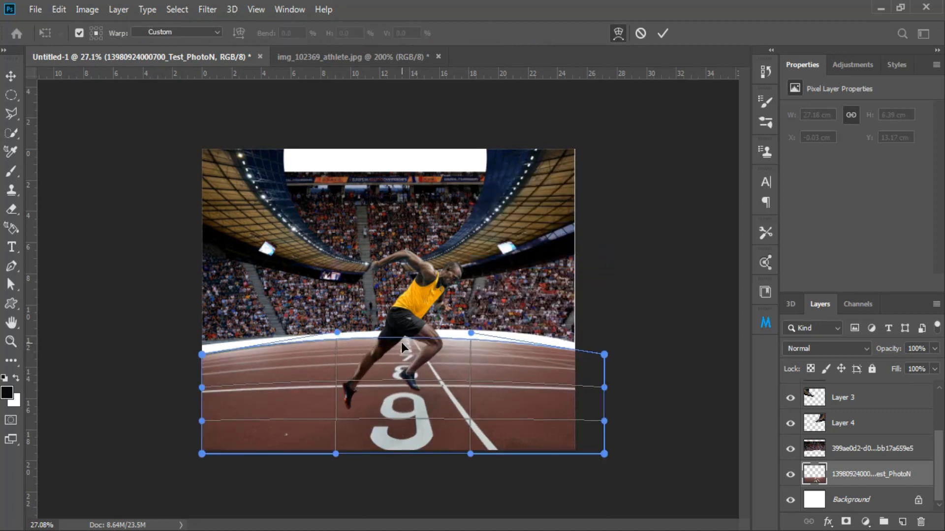
key("Return")
left_click_drag(353, 301, 353, 309)
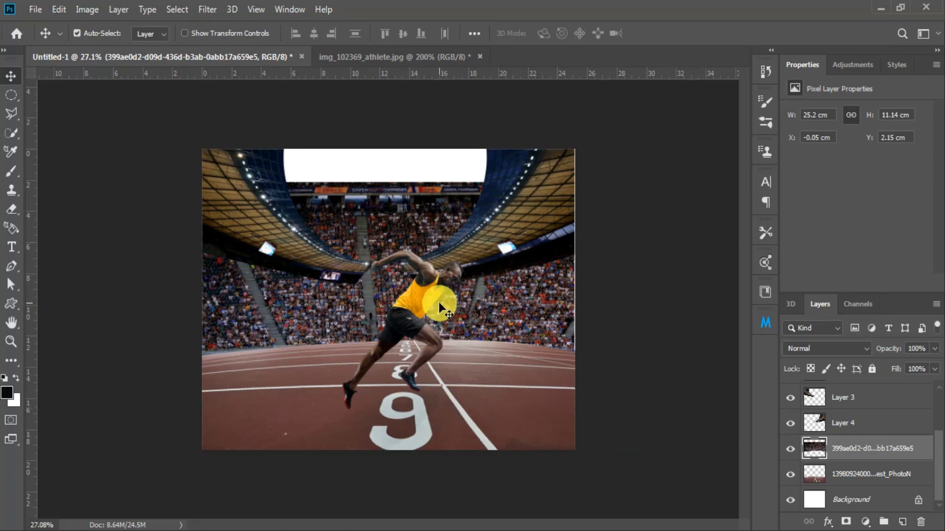
Place the blue-seated stadium photo 3a0d79a2-5f3f-42e9-92bf-b183e7898c5b over the lower half of the canvas
left_click(279, 529)
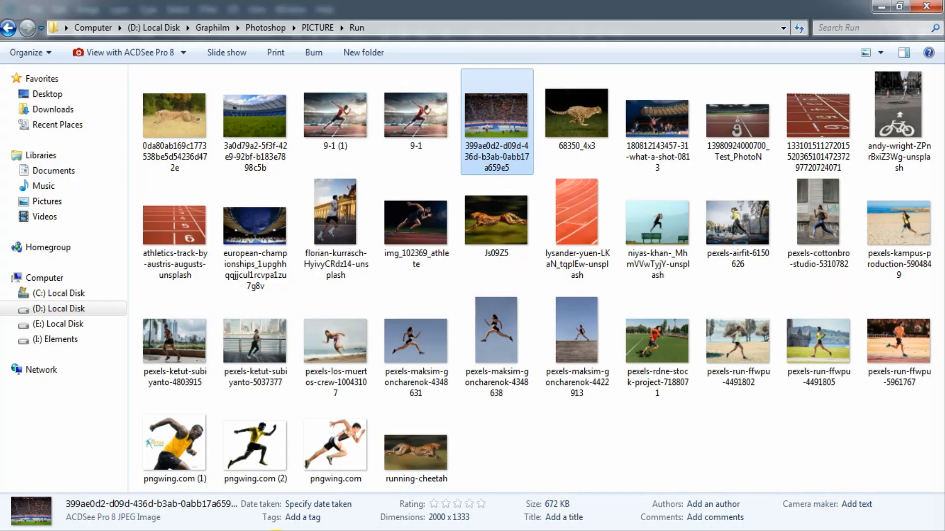
left_click_drag(266, 120, 454, 431)
key("Return")
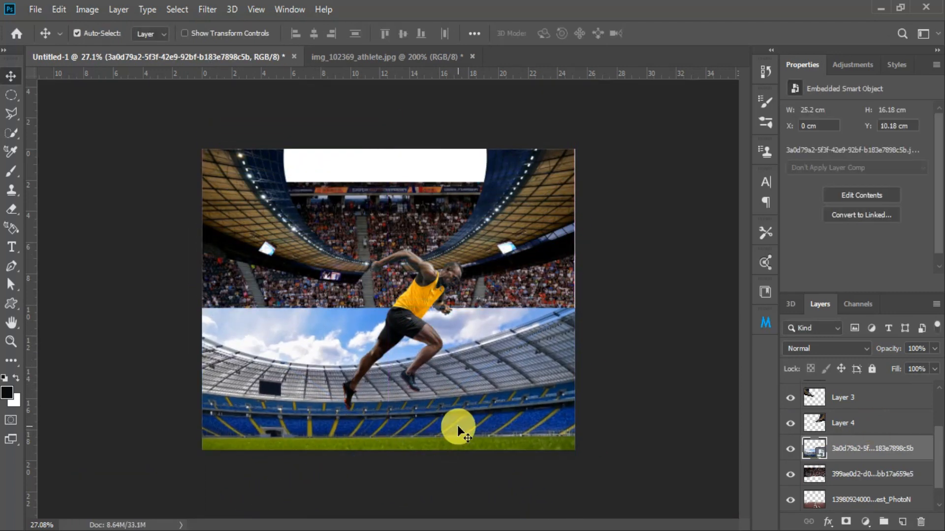
Draw a closed Pen path around the curved blue band above the seats of the placed stadium photo
key("p")
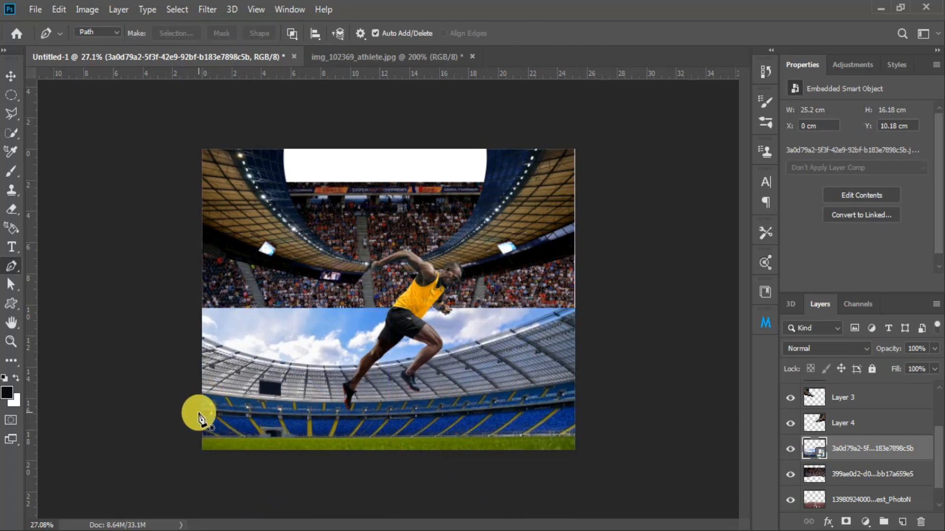
left_click(199, 407)
left_click_drag(280, 417, 302, 419)
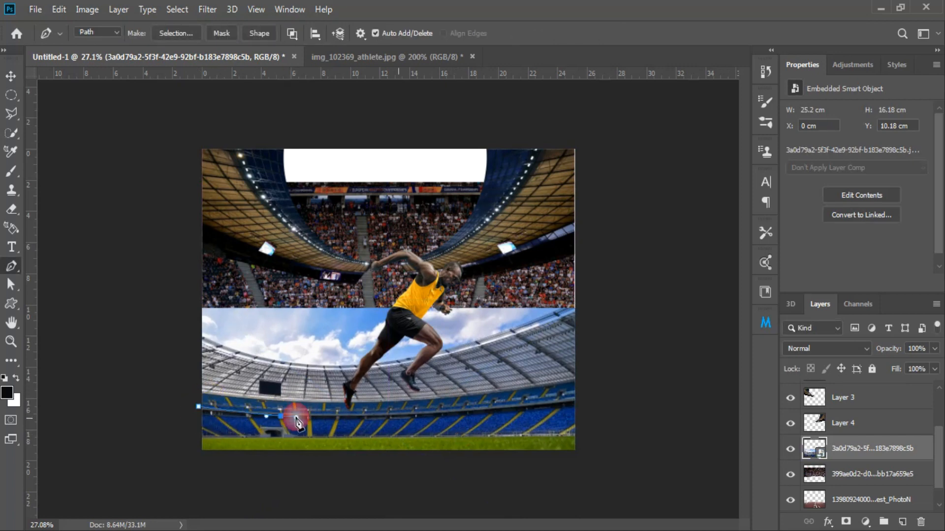
left_click_drag(563, 391, 561, 383)
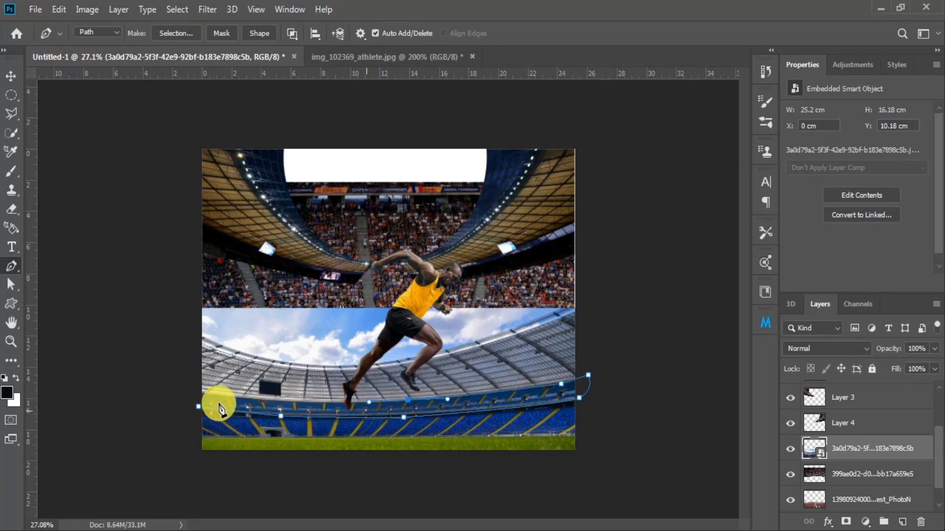
left_click_drag(219, 408, 235, 405)
left_click_drag(264, 446, 223, 395)
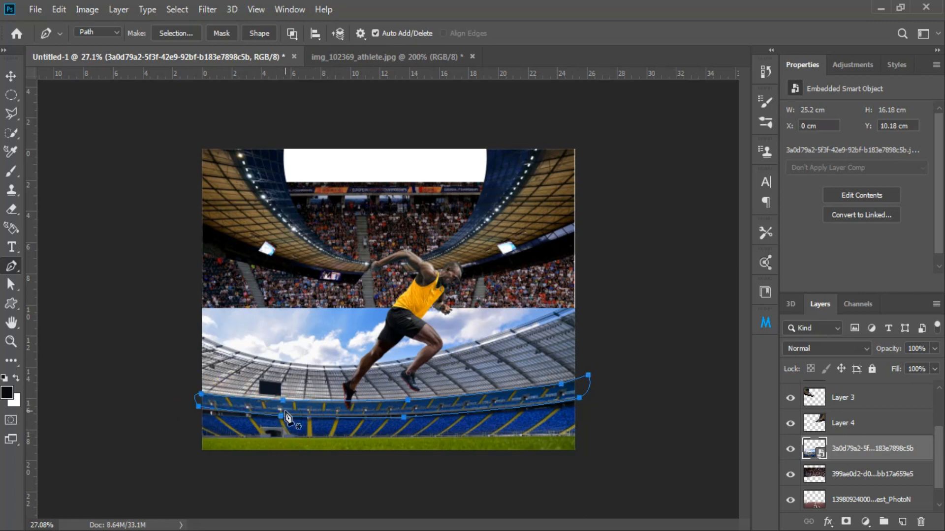
Convert the band's path into a selection, rasterize the blue stadium layer and cut the band out of it
right_click(287, 418)
left_click(340, 147)
left_click(542, 127)
right_click(861, 443)
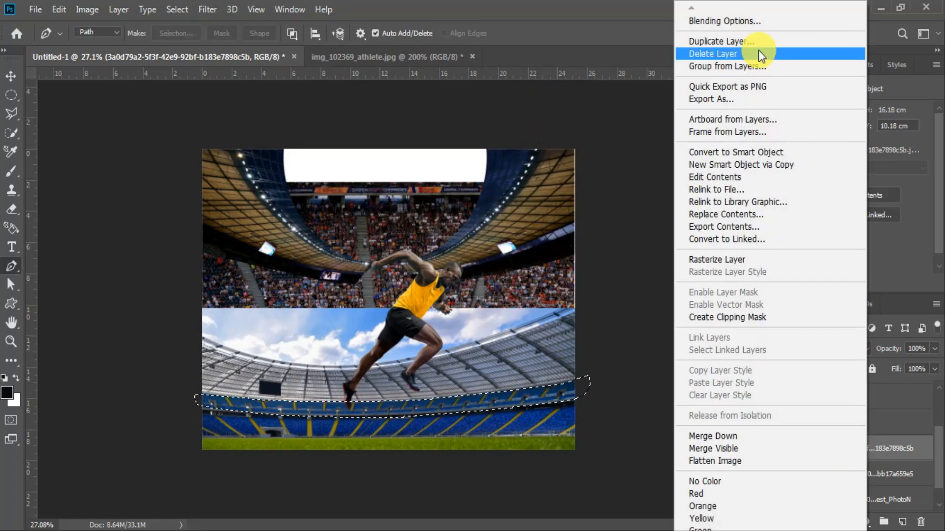
left_click(724, 260)
key("ctrl+x")
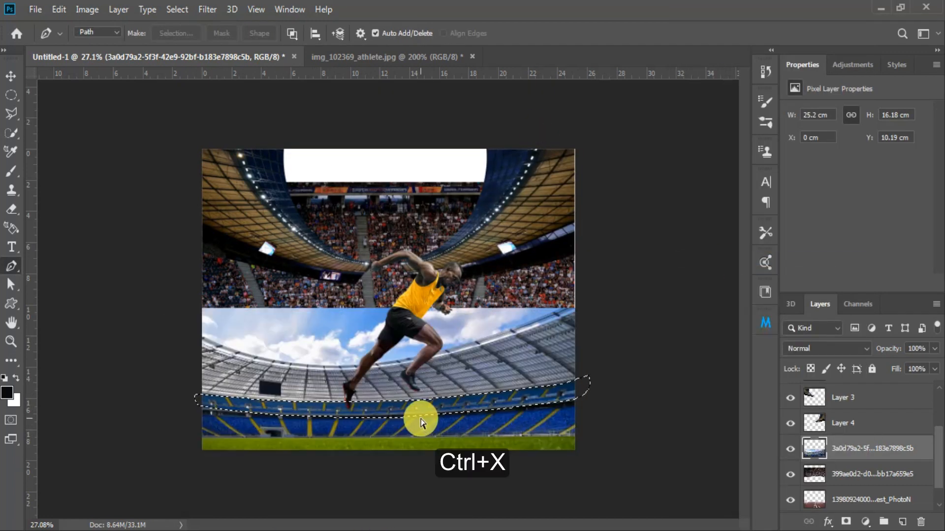
Delete the blue stadium photo layer and paste the cut band as a new layer across the crowd
key("v")
right_click(847, 451)
left_click(697, 90)
left_click(418, 211)
key("ctrl+v")
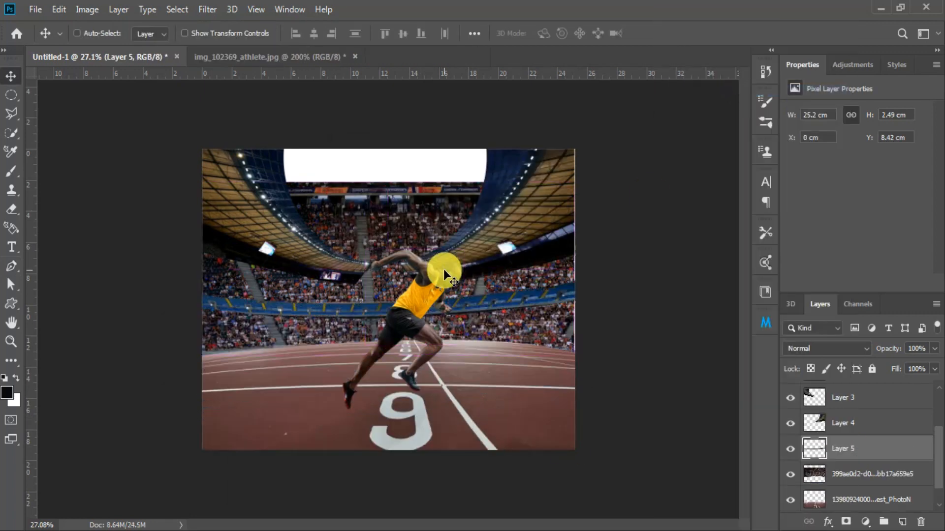
key("ctrl+t")
right_click(352, 299)
left_click(376, 381)
left_click_drag(217, 302, 216, 309)
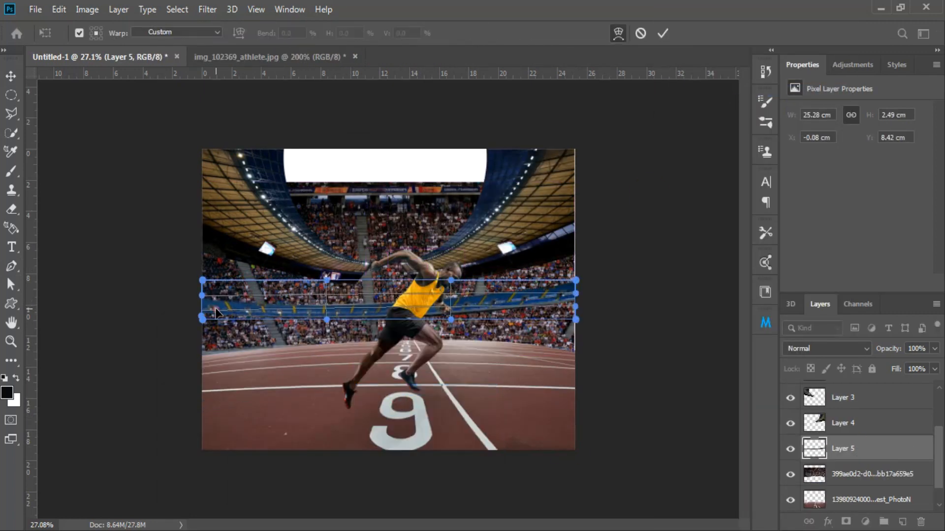
key("ctrl+z")
left_click(376, 306)
key("Return")
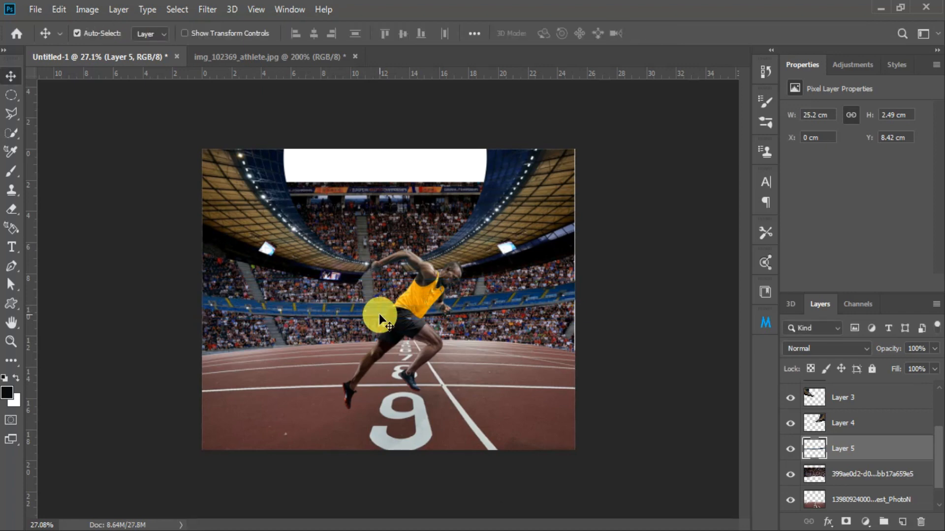
Flip the blue band vertically, move it onto the track's far edge at Y 11.24 cm and reduce its height to 2.12 cm
key("ctrl+t")
right_click(379, 314)
left_click(401, 502)
left_click_drag(338, 296, 336, 340)
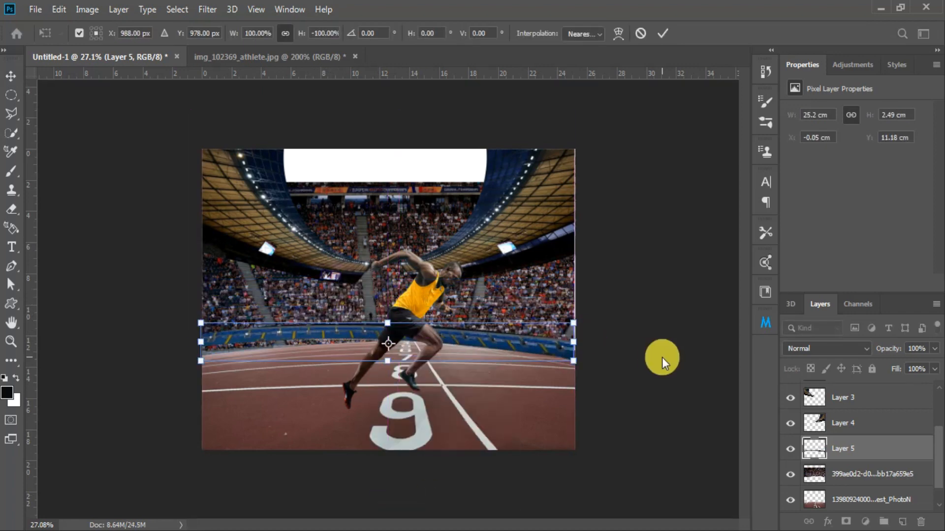
left_click_drag(584, 359, 583, 349)
double_click(340, 343)
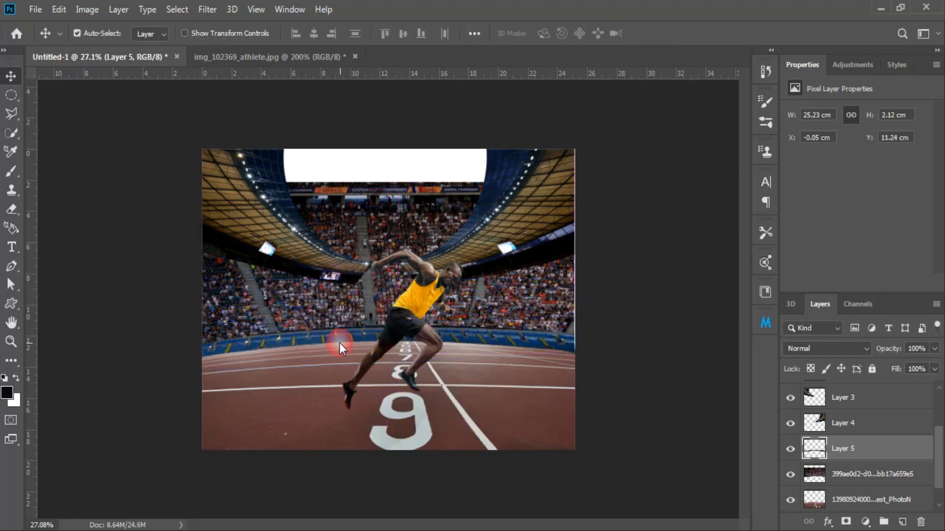
Enlarge the crowd layer slightly to about 25.54 by 11.29 cm so it covers the canvas width
left_click(536, 294)
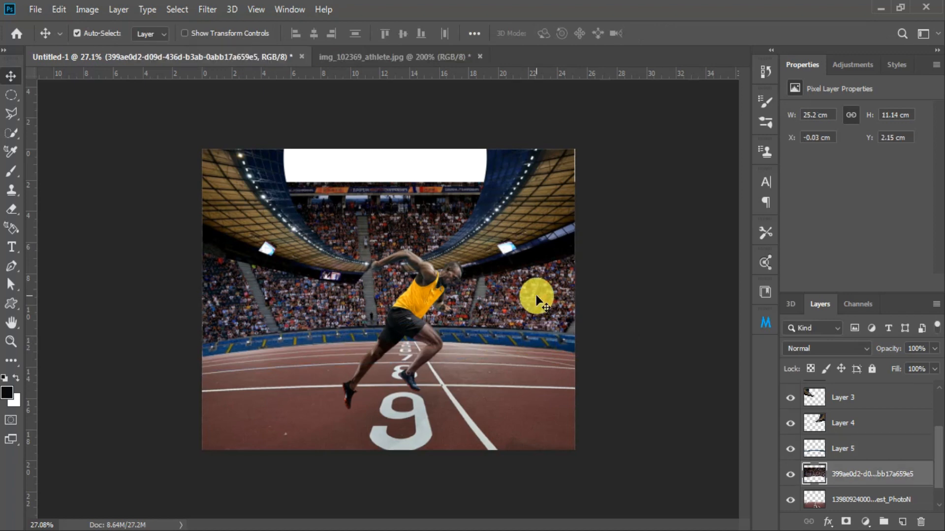
key("ctrl+t")
left_click_drag(575, 182, 580, 180)
double_click(545, 244)
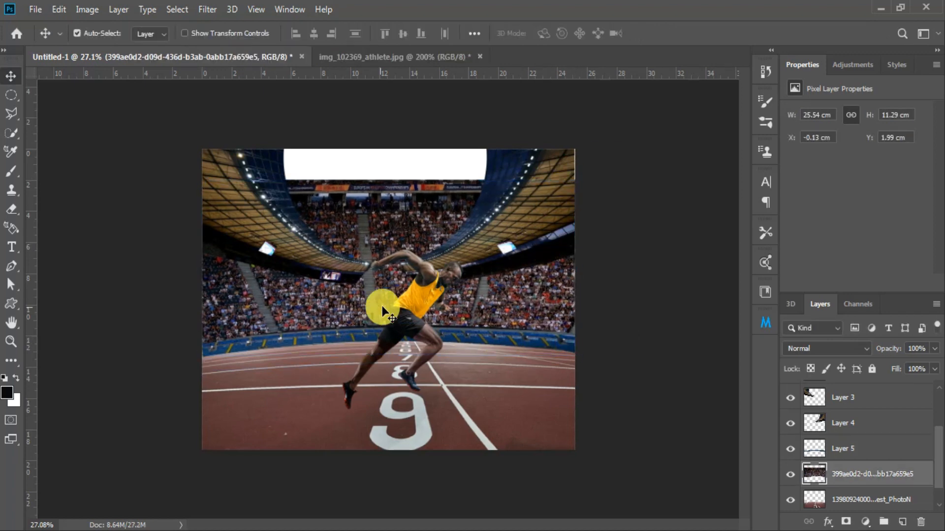
Erase the dark strip beneath the left roof on Layer 3 with a soft eraser at 61% opacity
left_click(317, 338)
key("e")
key("ctrl+plus")
key("ctrl+plus")
key("bracketright")
key("bracketright")
key("bracketright")
key("bracketright")
key("bracketright")
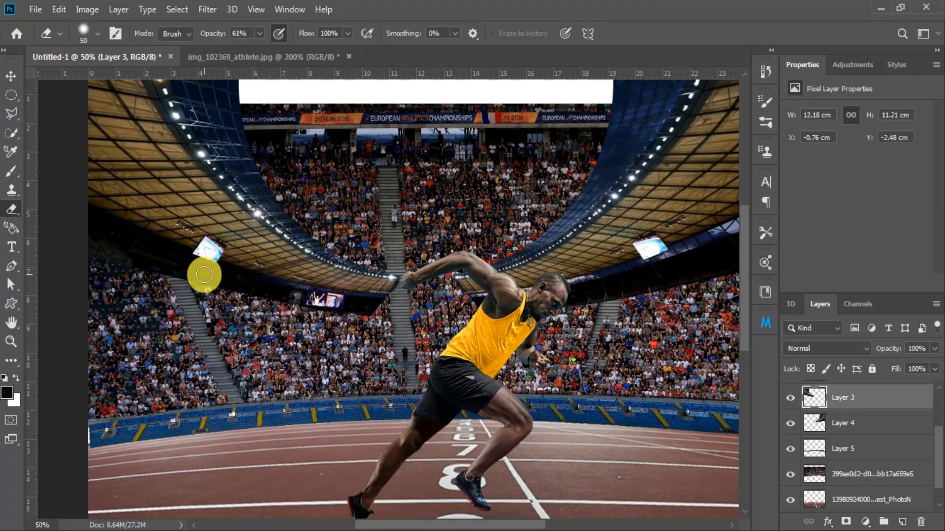
mouse_move(50, 240)
left_mouse_down()
mouse_move(86, 232)
mouse_move(184, 258)
left_mouse_up()
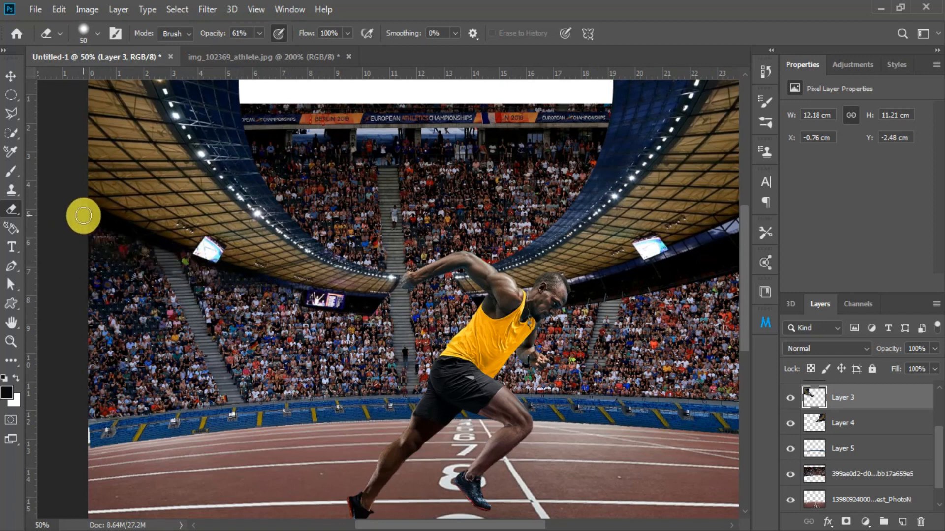
key("[")
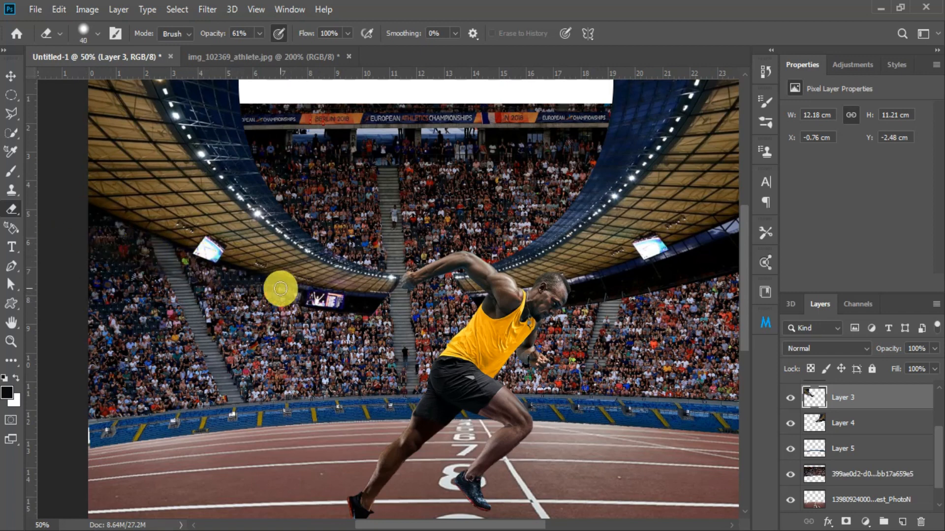
left_click_drag(280, 288, 292, 294)
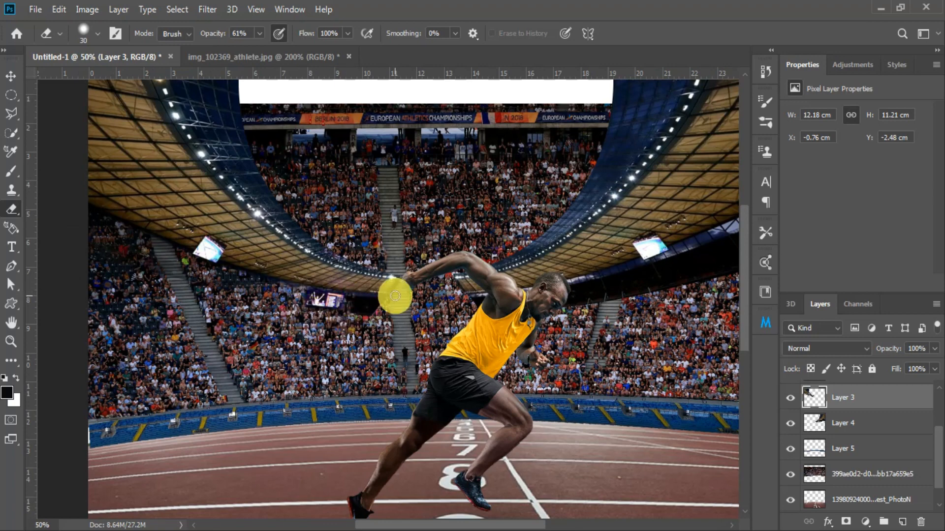
mouse_move(365, 323)
left_mouse_down()
mouse_move(154, 244)
mouse_move(370, 320)
mouse_move(240, 276)
mouse_move(245, 297)
mouse_move(200, 289)
mouse_move(268, 283)
mouse_move(178, 254)
left_mouse_up()
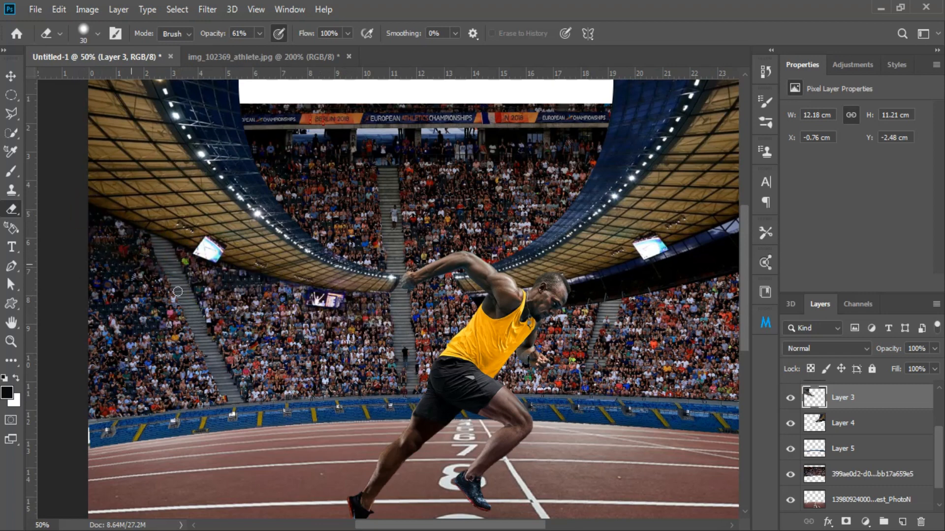
Erase the dark band beneath the right roof on Layer 4, raising the eraser opacity to 100%
left_click(843, 423)
mouse_move(613, 281)
left_mouse_down()
mouse_move(474, 303)
mouse_move(643, 242)
mouse_move(330, 327)
left_mouse_up()
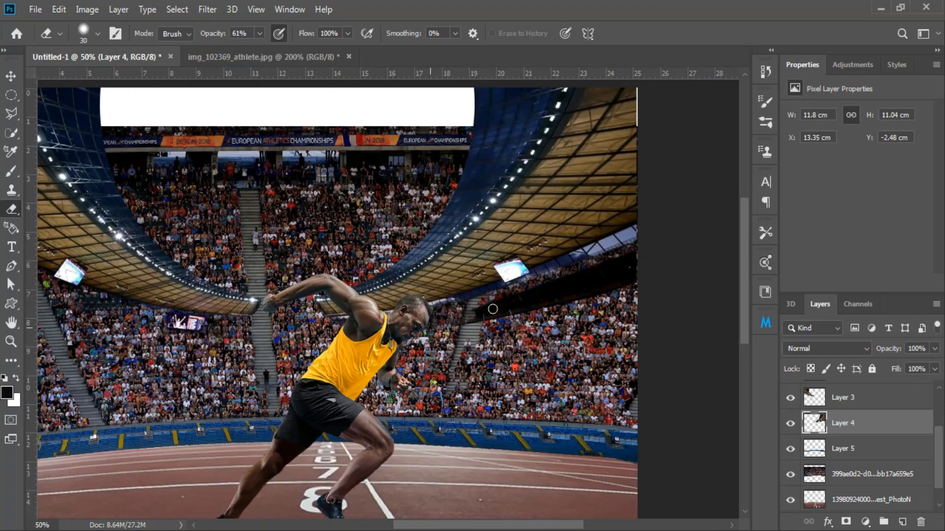
left_click_drag(479, 321, 652, 253)
key("bracketright")
key("bracketright")
left_click_drag(260, 34, 458, 59)
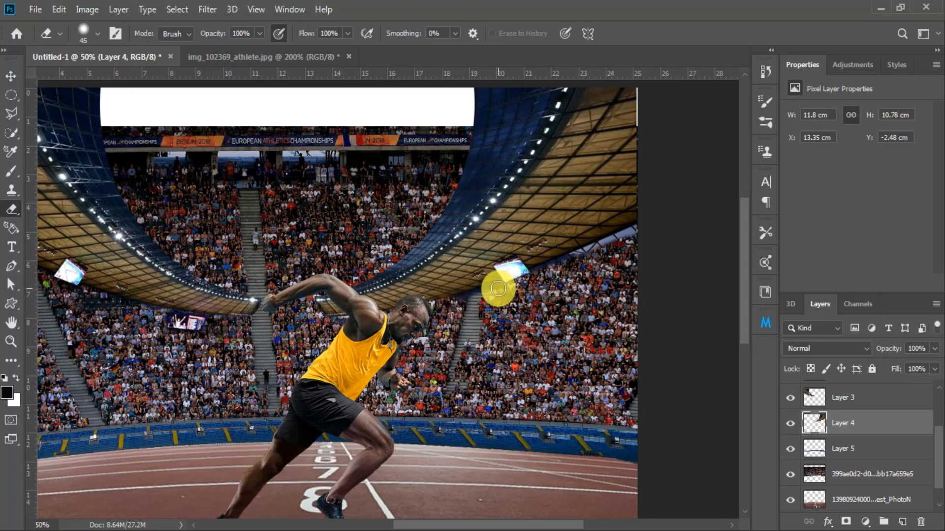
Select the two roof layers, Layer 3 and Layer 4, and move them up together until Layer 4 sits at Y -4.17 cm
scroll(643, 225, "left", 5)
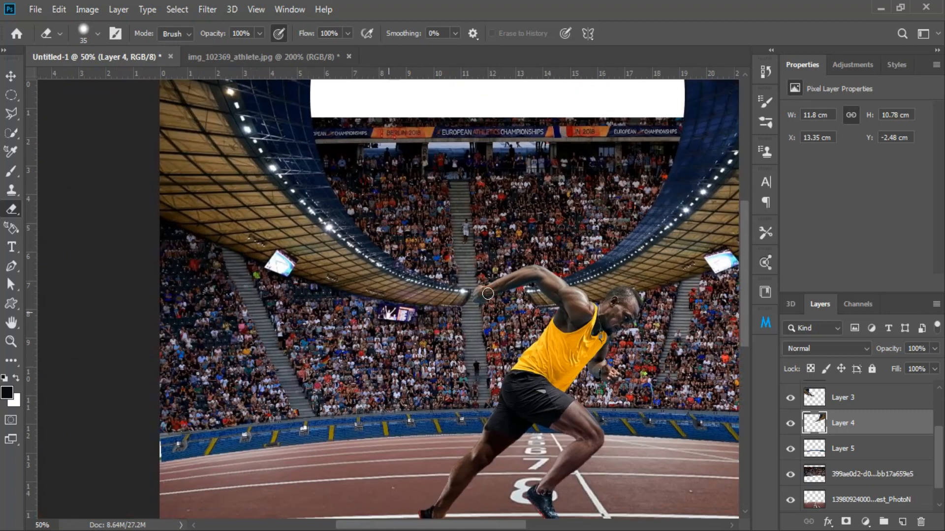
left_click(849, 406)
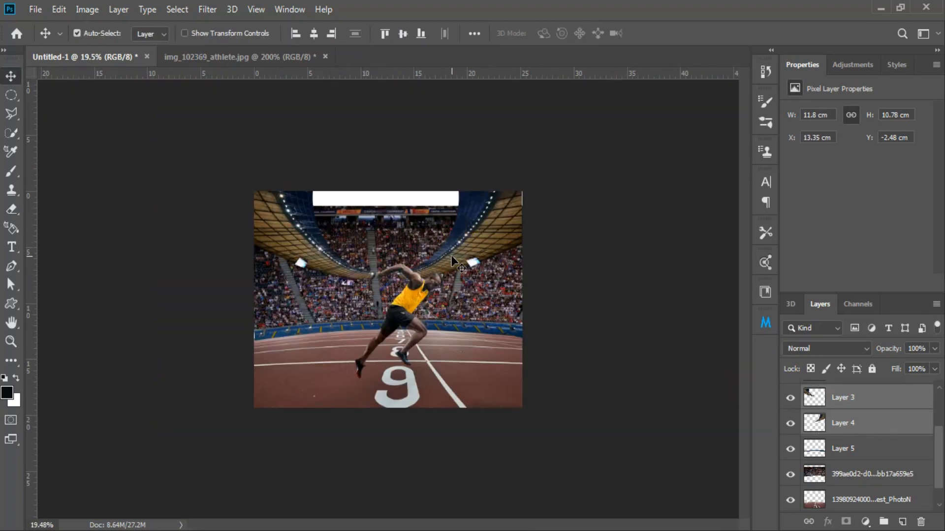
left_click_drag(452, 259, 454, 240)
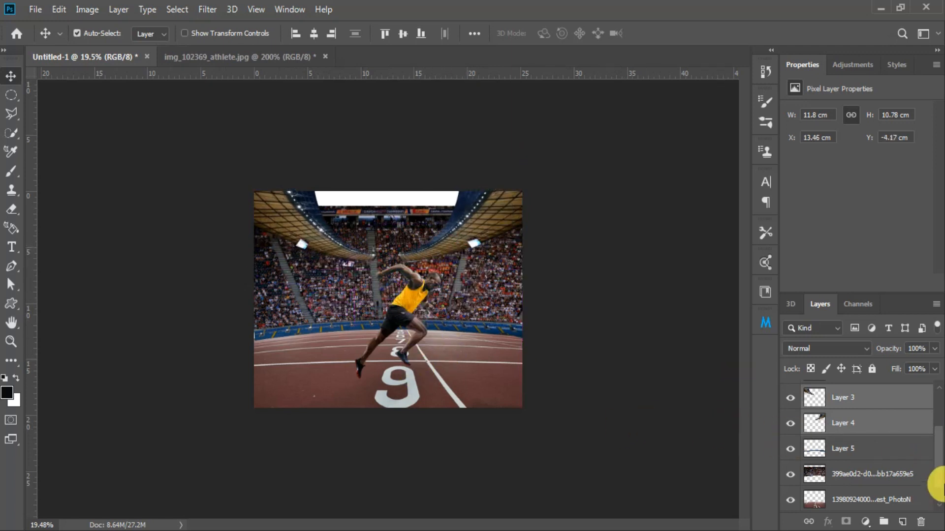
Select the blue barrier, crowd and track layers and nudge them down together
left_click(871, 454)
left_click(870, 478, "ctrl")
left_click(870, 497, "ctrl")
key("shift+Down")
key("shift+Down")
key("shift+Down")
key("shift+Down")
key("shift+Down")
key("shift+Down")
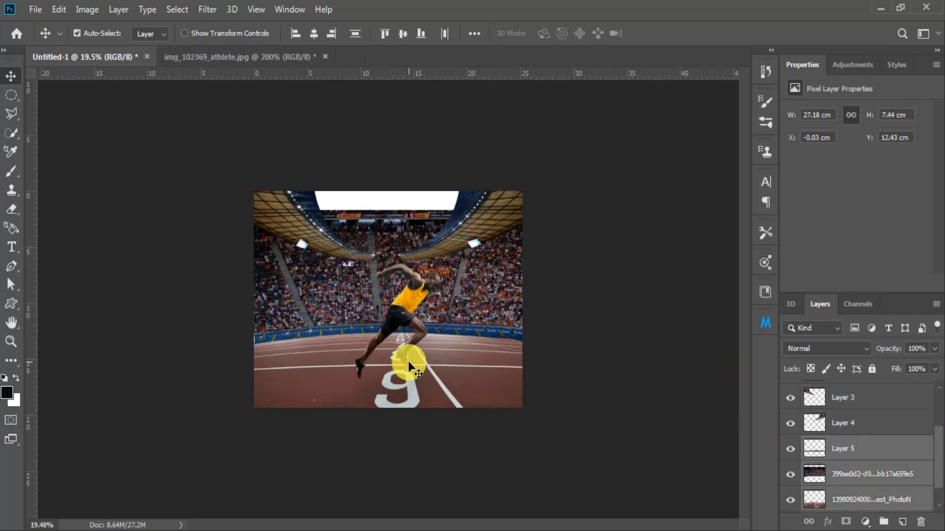
key("shift+Down")
Select the three athlete layers, pngwing.com (1), Layer 2 and Layer 1, and nudge them down to match the lowered track
left_click_drag(938, 447, 935, 412)
left_click(859, 394)
left_click(834, 445, "shift")
key("shift+Down")
key("shift+Down")
key("shift+Down")
key("shift+Down")
key("shift+Down")
key("shift+Down")
key("shift+Down")
key("shift+Down")
key("shift+Down")
key("shift+Down")
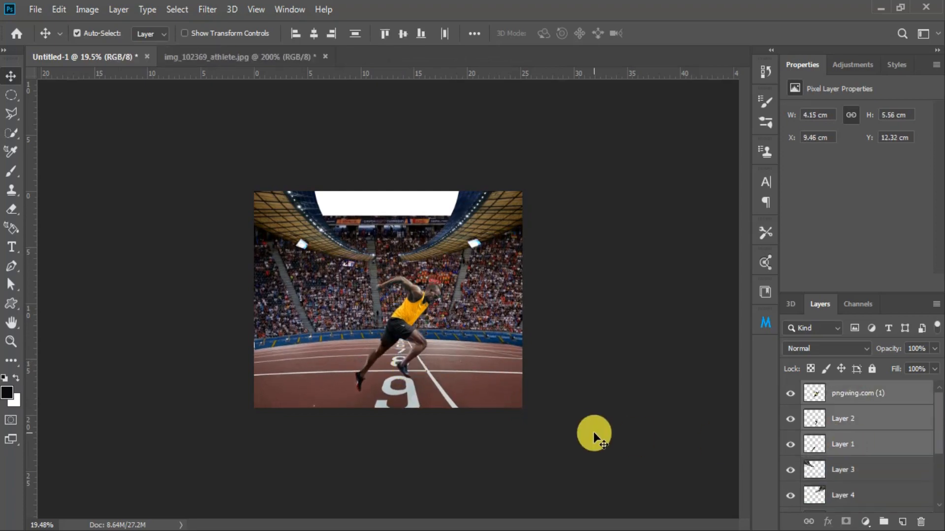
Erase the upper stands of the crowd layer inside the roof opening, keeping only the European Athletics Championships banner
key("ctrl+space")
mouse_move(392, 276)
left_mouse_down()
mouse_move(420, 236)
mouse_move(440, 236)
left_mouse_up()
left_click(329, 375)
scroll(329, 375, "up", 5)
key("e")
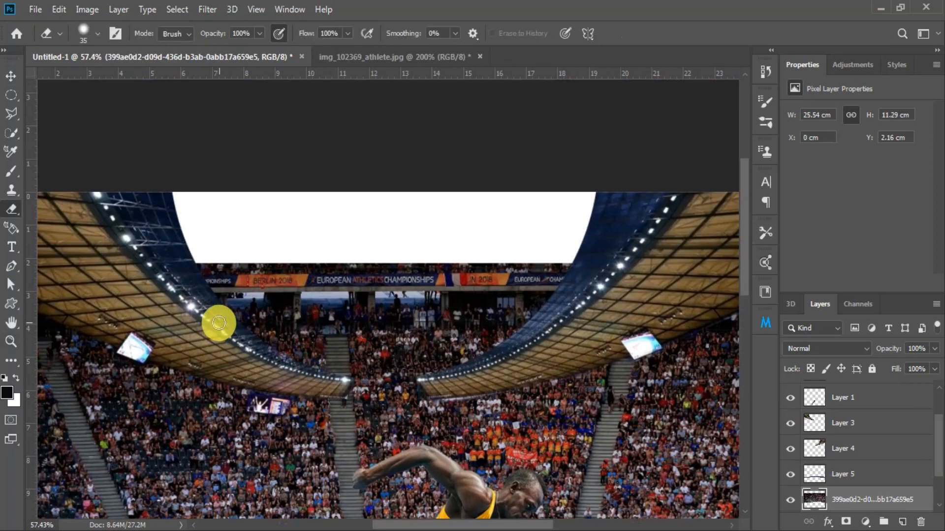
left_click_drag(200, 264, 315, 355)
mouse_move(398, 269)
left_mouse_down()
mouse_move(344, 306)
mouse_move(368, 273)
mouse_move(396, 269)
left_mouse_up()
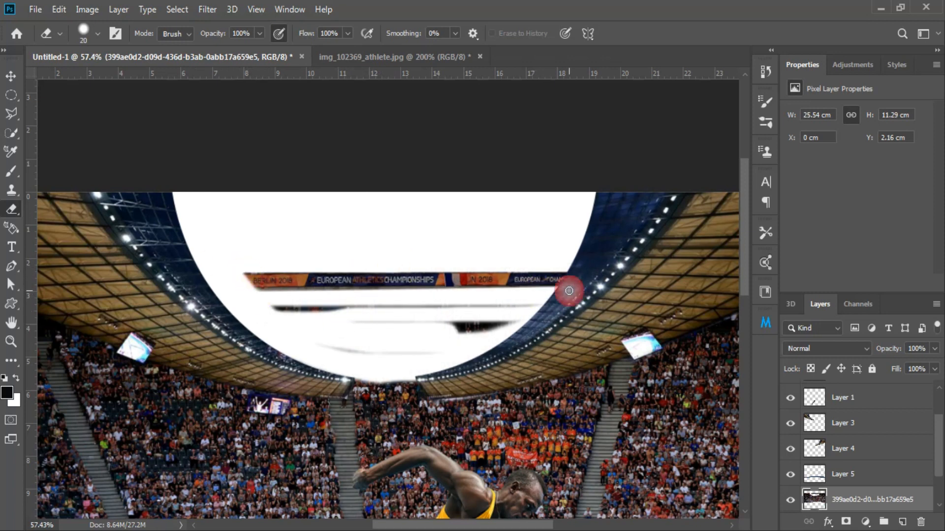
left_click_drag(471, 290, 251, 291)
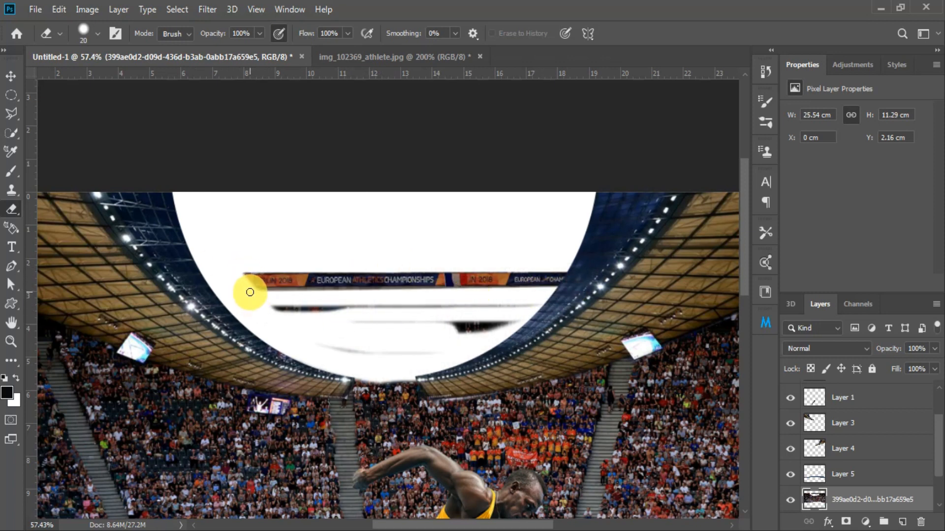
left_click(377, 294, "shift")
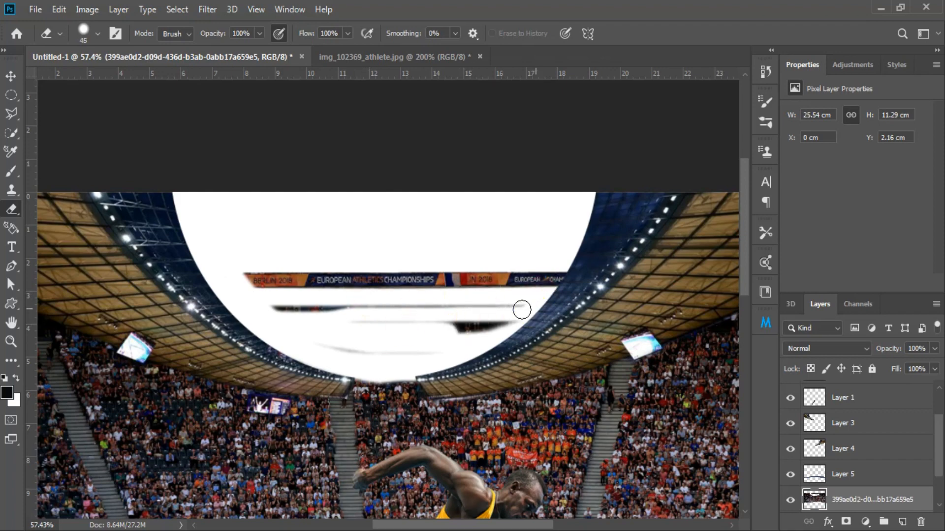
key("v")
left_click_drag(406, 286, 426, 334)
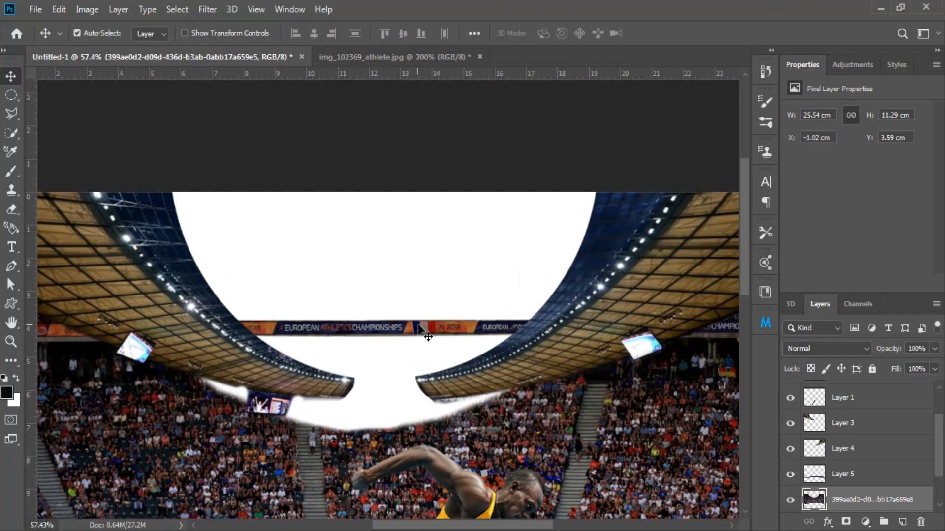
key("ctrl+z")
Outline the isolated banner with the Polygonal Lasso and cut it from the crowd layer onto a new layer
key("l")
left_click(587, 286)
left_click(582, 246)
left_click(217, 264)
left_click(218, 302)
left_click(587, 286)
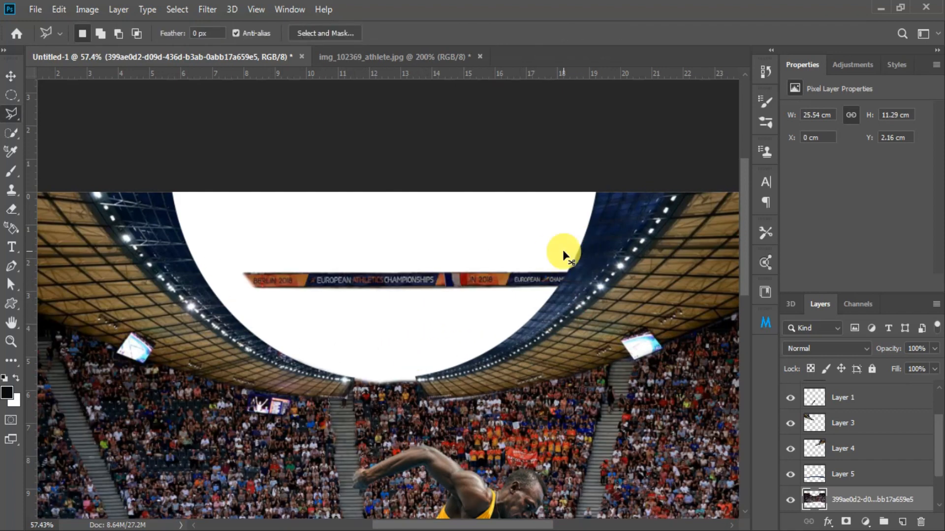
key("ctrl+shift+j")
Move the banner down to the lower edge of the roof opening and warp it to bow downward in the middle
key("v")
left_click_drag(432, 289, 417, 363)
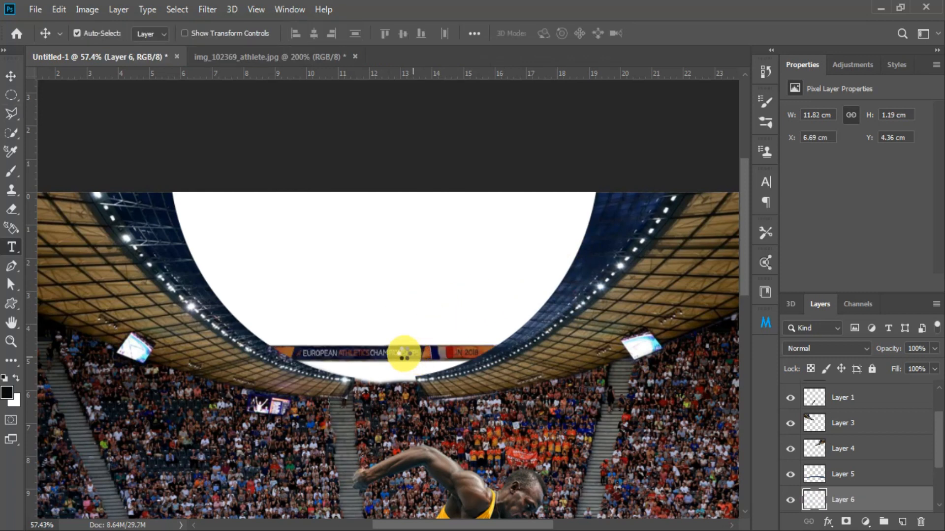
key("ctrl+t")
right_click(414, 353)
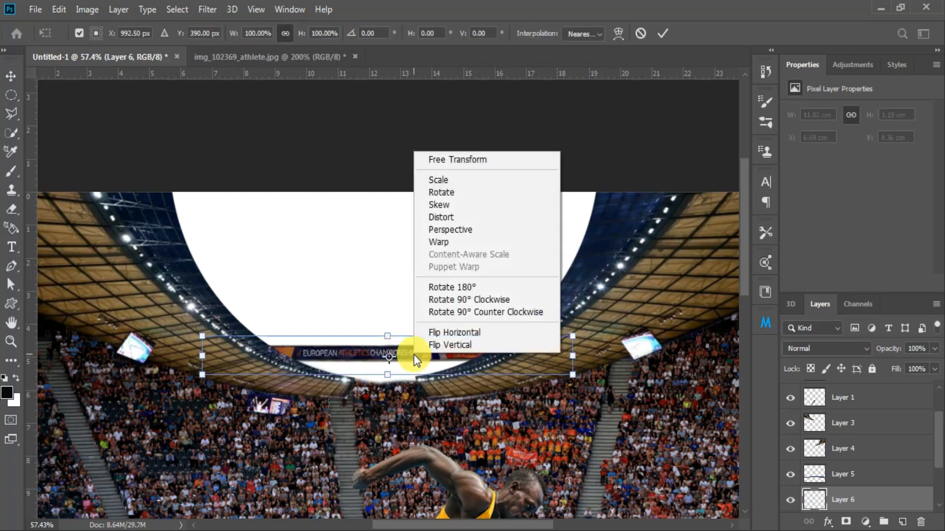
left_click(441, 242)
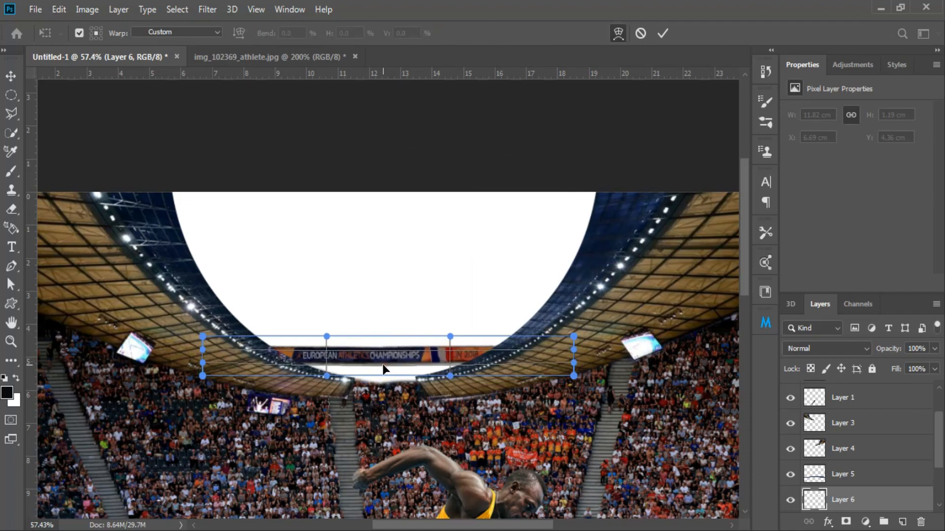
mouse_move(383, 364)
left_mouse_down()
mouse_move(379, 346)
mouse_move(384, 378)
left_mouse_up()
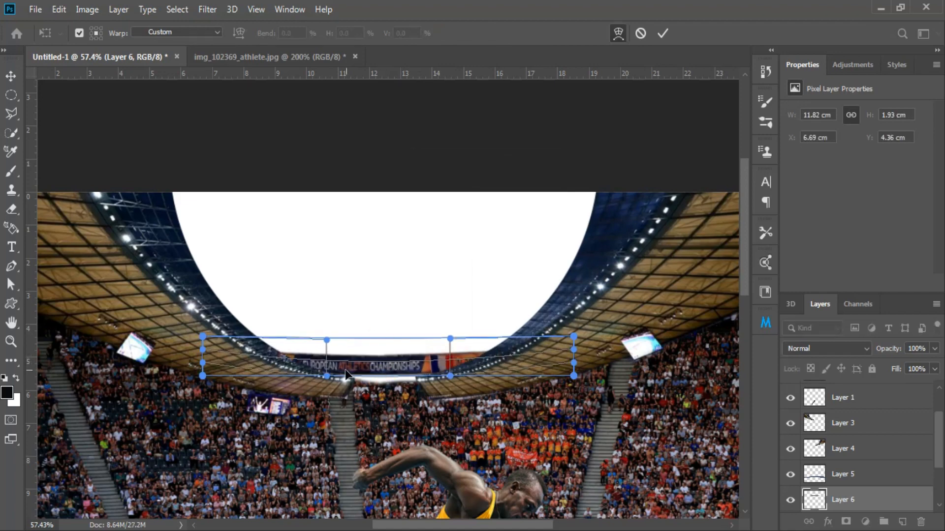
key("Return")
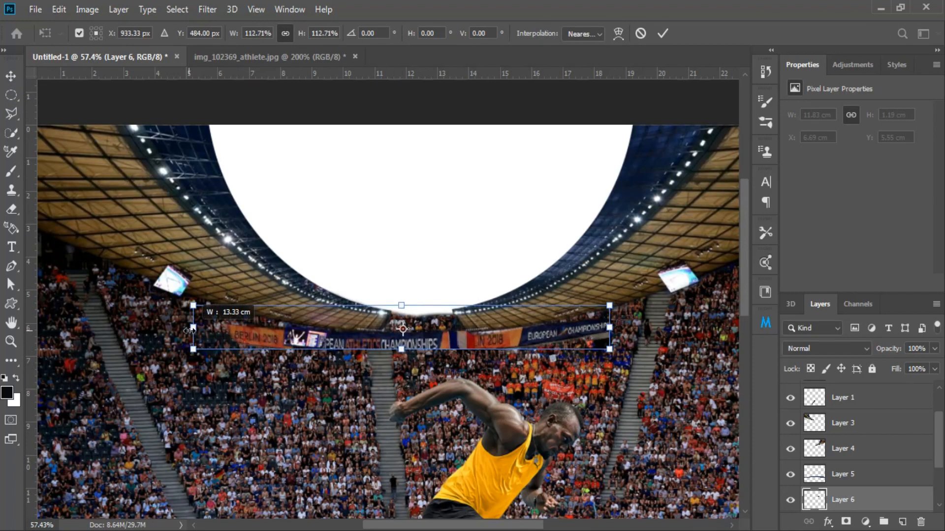
Enlarge the banner across the crowd below the roof to about 16.23 by 1.57 cm
left_click_drag(189, 331, 118, 328)
left_click(576, 284)
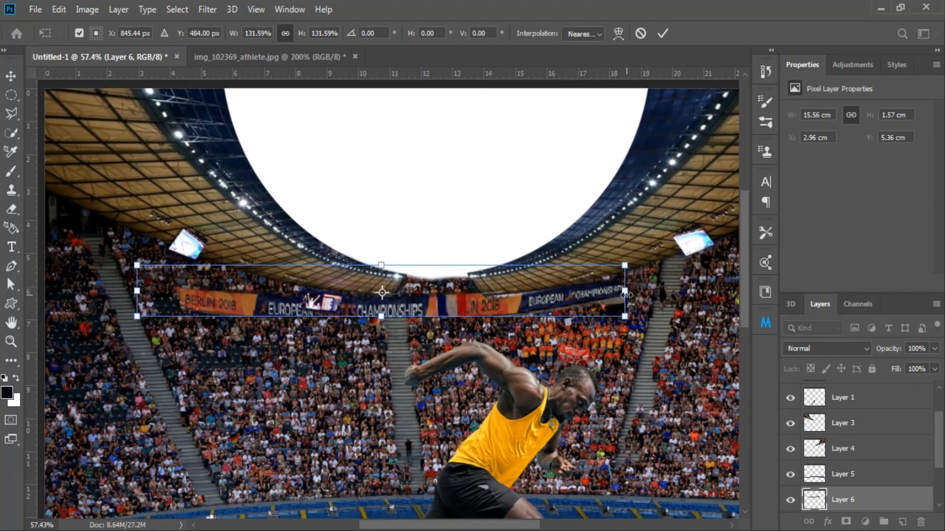
left_click_drag(626, 294, 646, 294)
Warp the enlarged banner into a curve following the roof's lower edge, about 16.26 by 1.66 cm
right_click(348, 307)
left_click(380, 390)
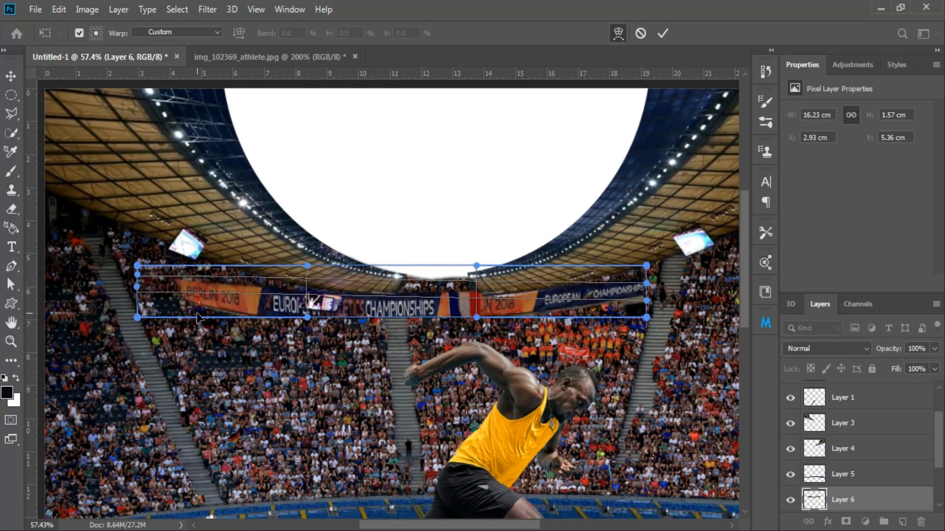
left_click_drag(197, 314, 167, 306)
left_click_drag(404, 313, 404, 317)
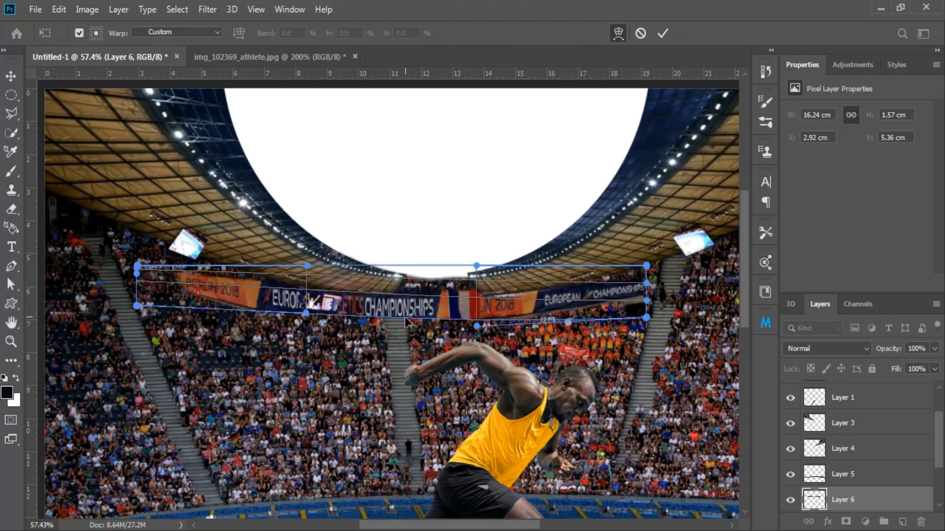
left_click_drag(598, 317, 598, 311)
left_click_drag(234, 308, 476, 335)
key("Return")
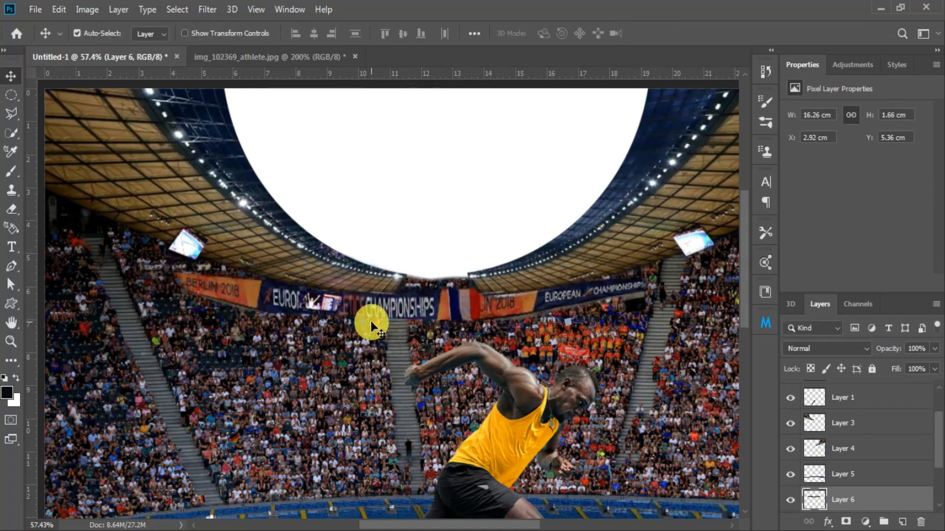
Move the curved banner to X 3.4 cm, Y 4.95 cm beneath the roof and erase stray remnants along the opening's lower edge
mouse_move(421, 313)
left_mouse_down()
mouse_move(439, 291)
mouse_move(436, 300)
left_mouse_up()
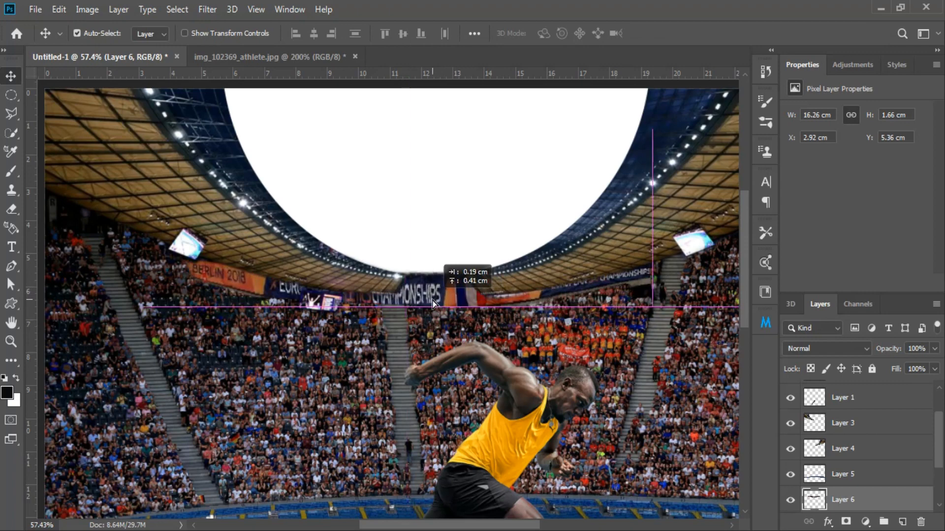
key("e")
left_click_drag(485, 261, 439, 262)
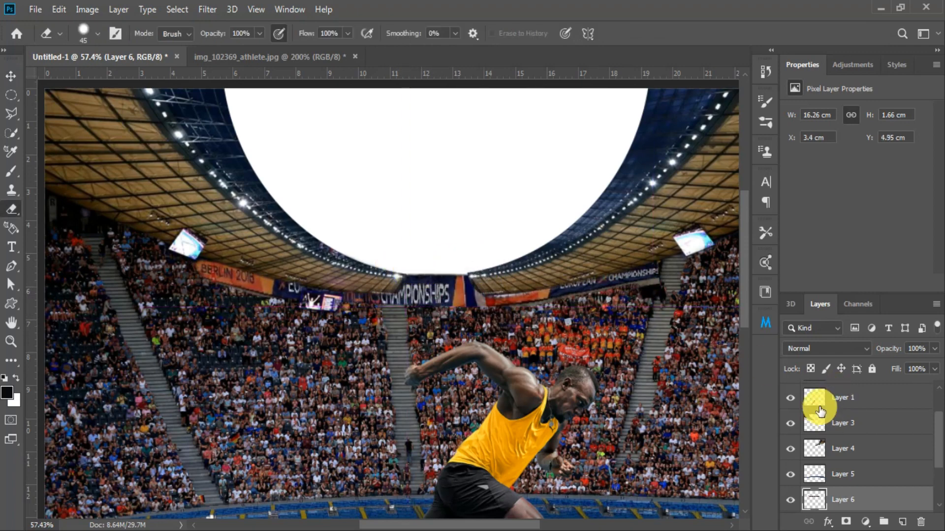
left_click(940, 484)
left_click(854, 454)
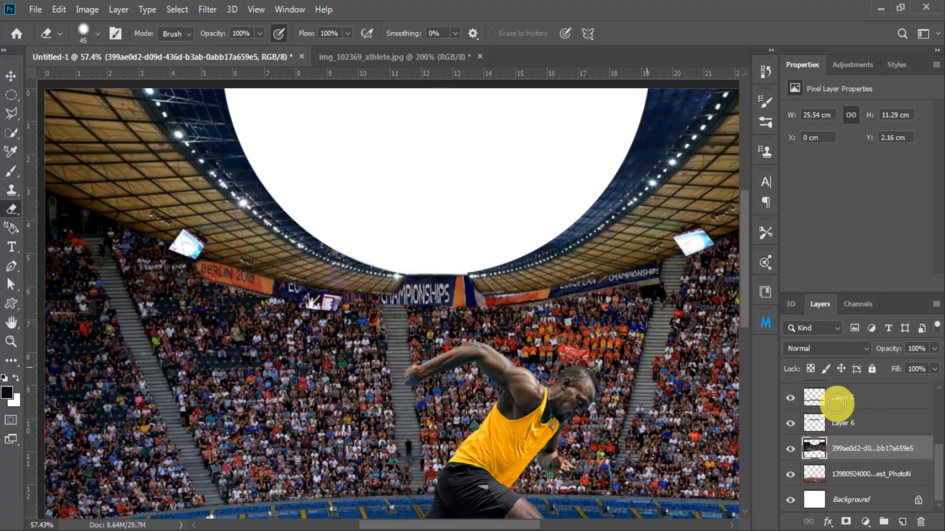
left_click(418, 269, "ctrl")
mouse_move(475, 266)
left_mouse_down()
mouse_move(422, 265)
mouse_move(432, 277)
mouse_move(411, 266)
mouse_move(565, 287)
mouse_move(413, 304)
mouse_move(422, 301)
mouse_move(436, 248)
left_mouse_up()
Duplicate the banner, angle the copy along the left roof's lower edge and erase its excess parts
key("v")
left_click_drag(435, 248, 391, 254)
left_click_drag(271, 227, 394, 226)
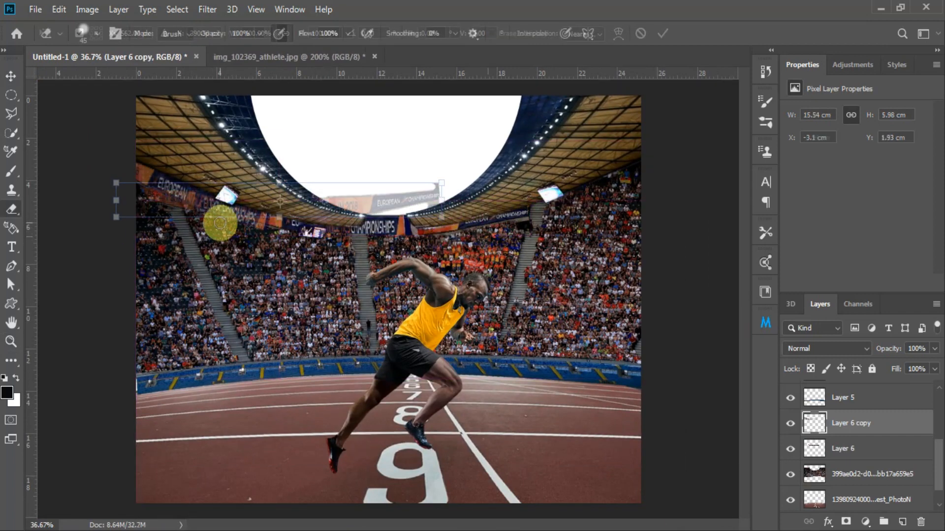
left_click(258, 234)
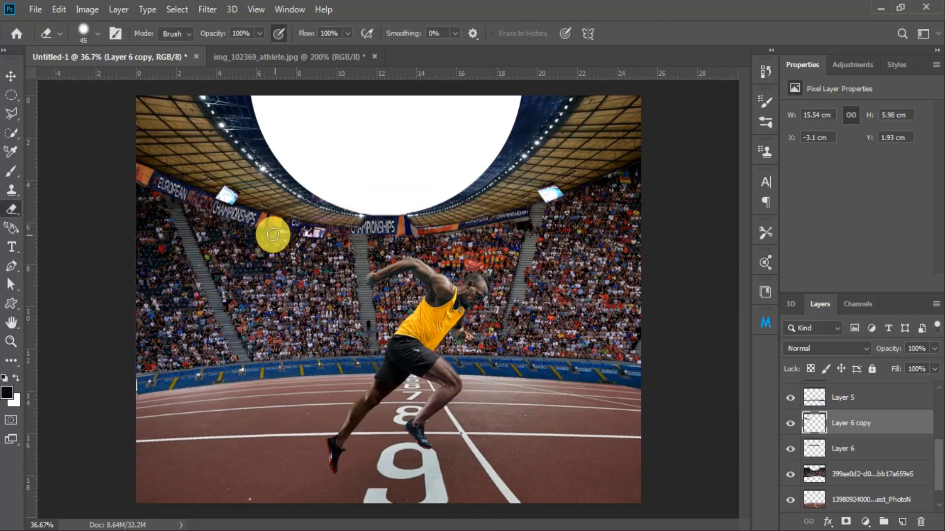
Duplicate the banner onto the right stand, rotate it about -18.6° along the roof edge and erase its excess parts
key("v")
left_click_drag(438, 238, 602, 203)
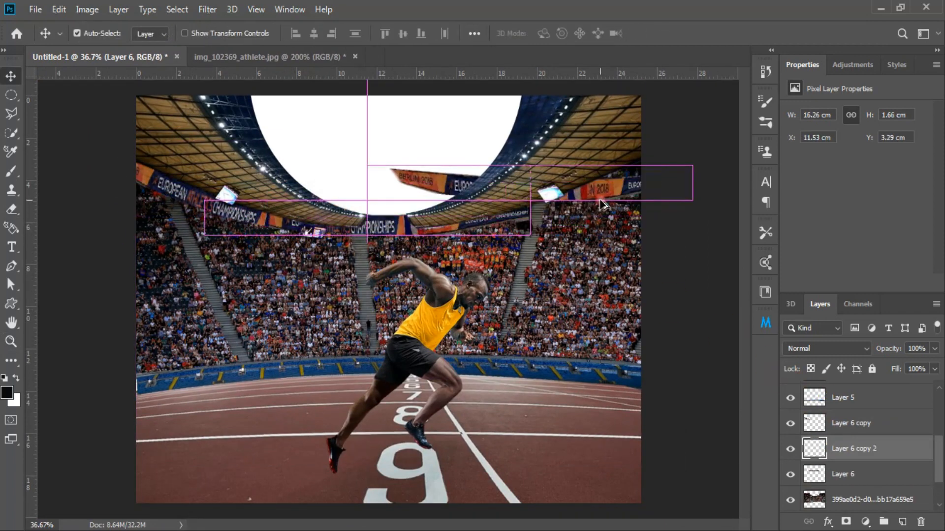
key("ctrl+t")
left_click_drag(634, 236, 641, 209)
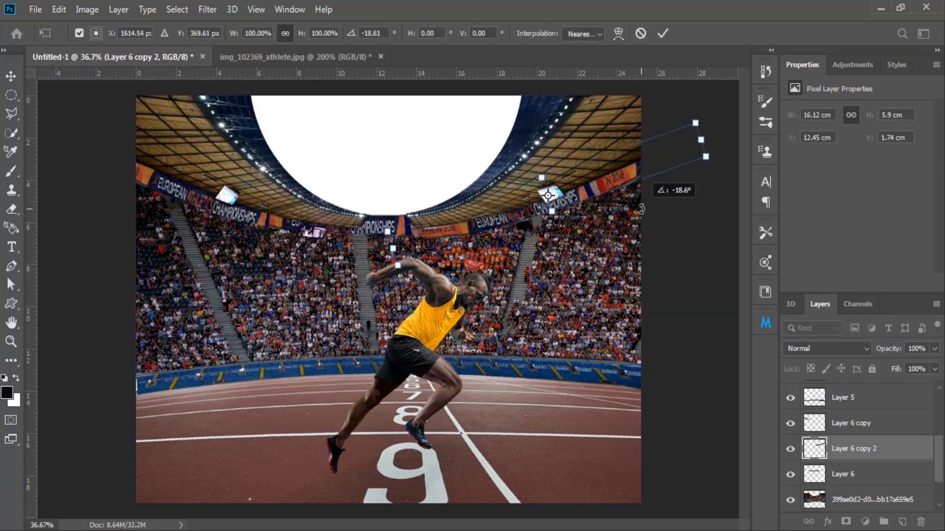
double_click(490, 223)
key("e")
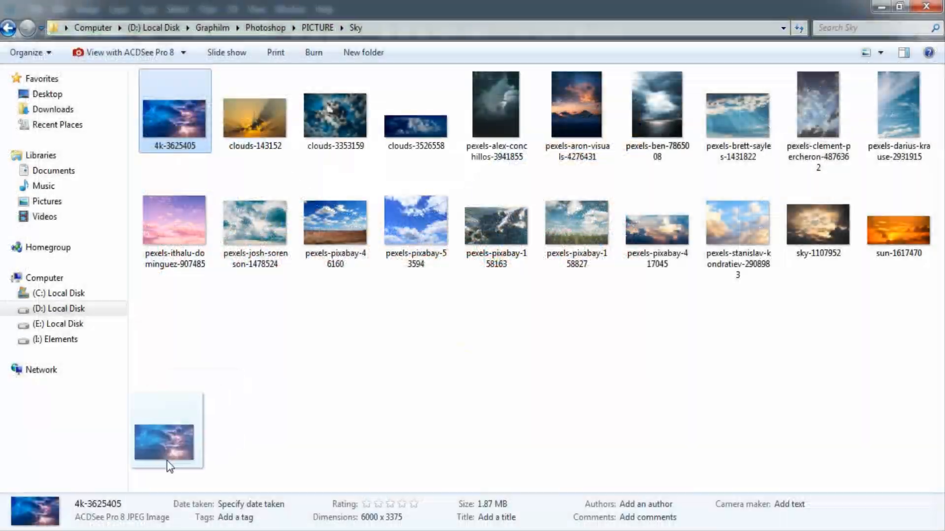
Place the 4k-3625405 sky image, scale it to about 9.92% over the roof opening, and order it below the stadium layer
left_click_drag(167, 461, 385, 313)
left_click_drag(330, 299, 334, 235)
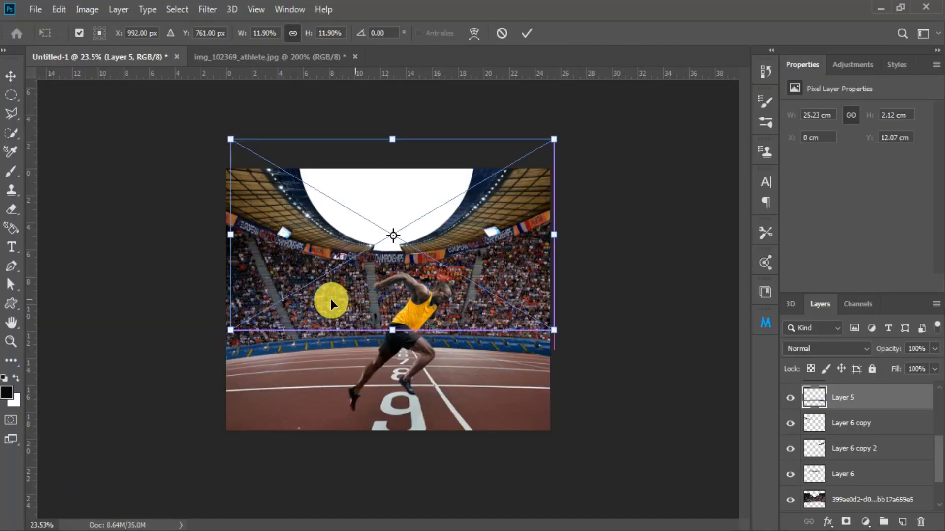
left_click_drag(238, 334, 281, 281)
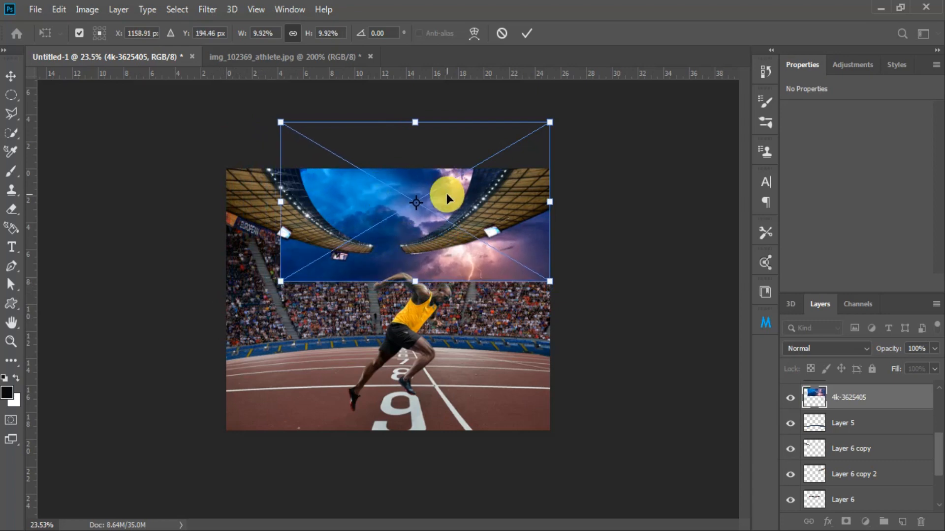
left_click_drag(447, 199, 430, 203)
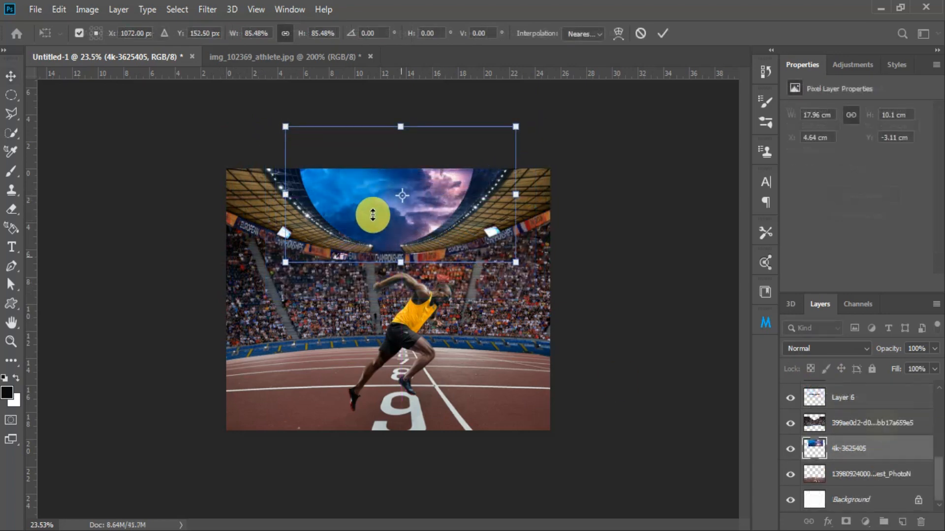
Resize the sky to about 16.79 by 8.16 cm so it fills the opening between the roofs
left_click_drag(403, 141, 397, 160)
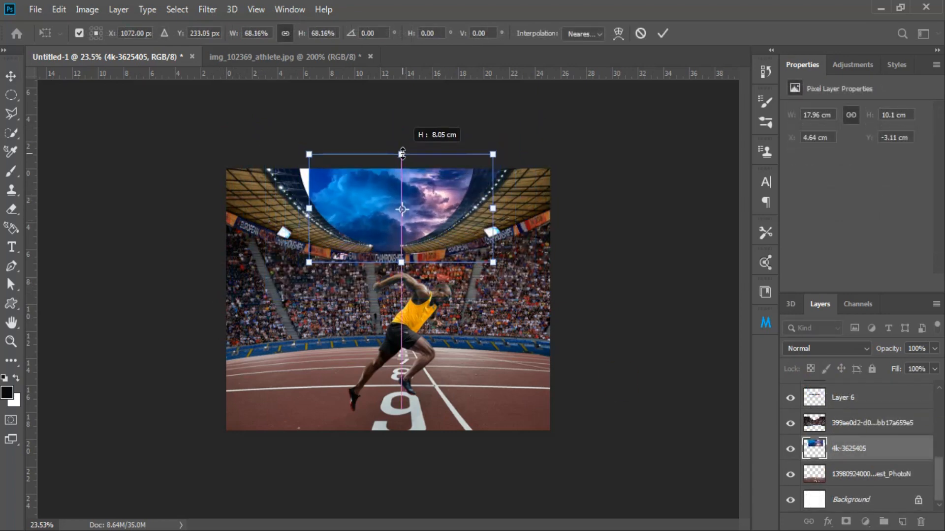
left_click_drag(317, 207, 290, 214)
left_click_drag(492, 210, 501, 211)
left_click(15, 80)
Place the cheetah image as the uppermost layer, shrink it and position it on the track behind the athlete
left_click(35, 9)
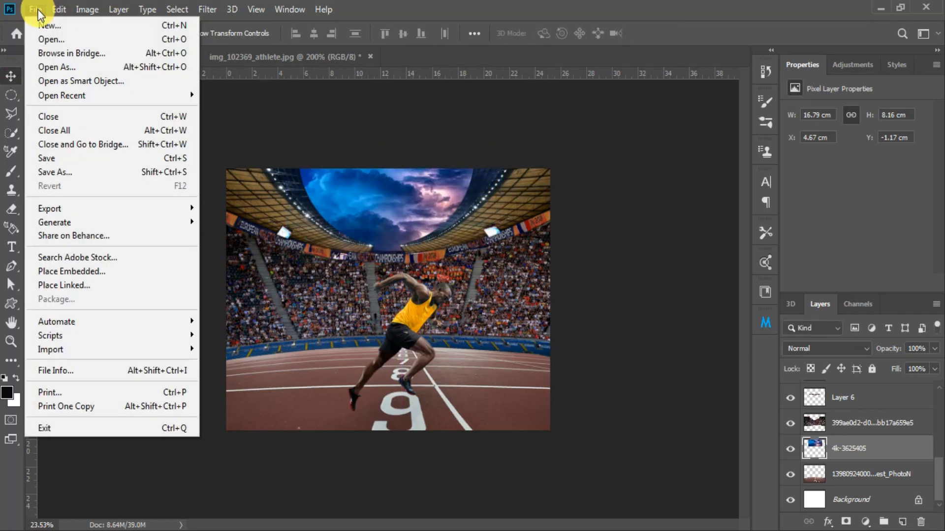
left_click(281, 512)
left_click_drag(329, 380, 392, 249)
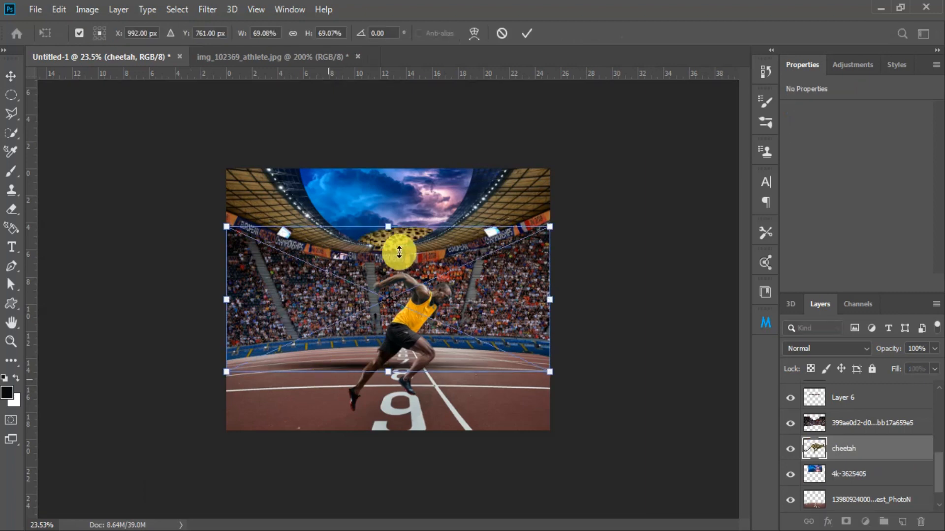
key("Return")
key("ctrl+t")
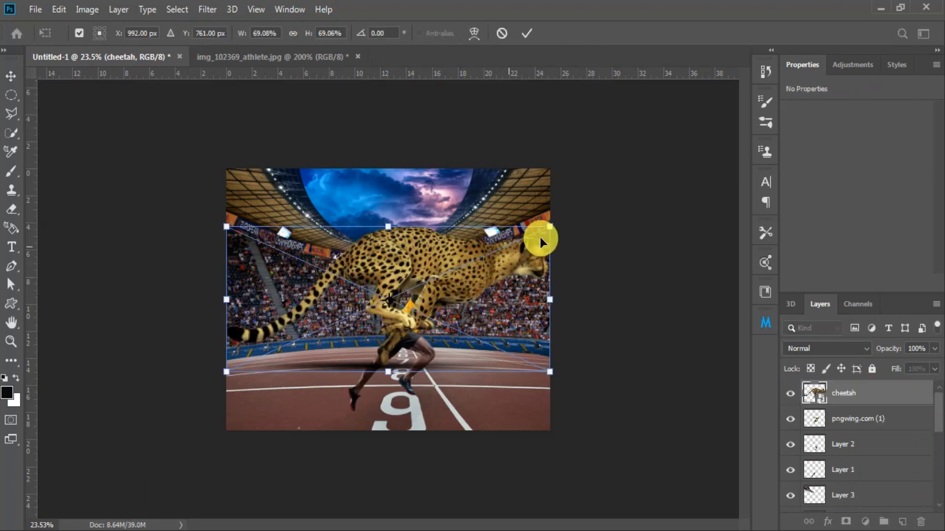
left_click_drag(539, 237, 393, 275)
left_click_drag(327, 319, 336, 362)
key("Return")
Scale the athlete's three layers down slightly and shift them ahead of the cheetah along the track
left_click(866, 419)
left_click(854, 470, "shift")
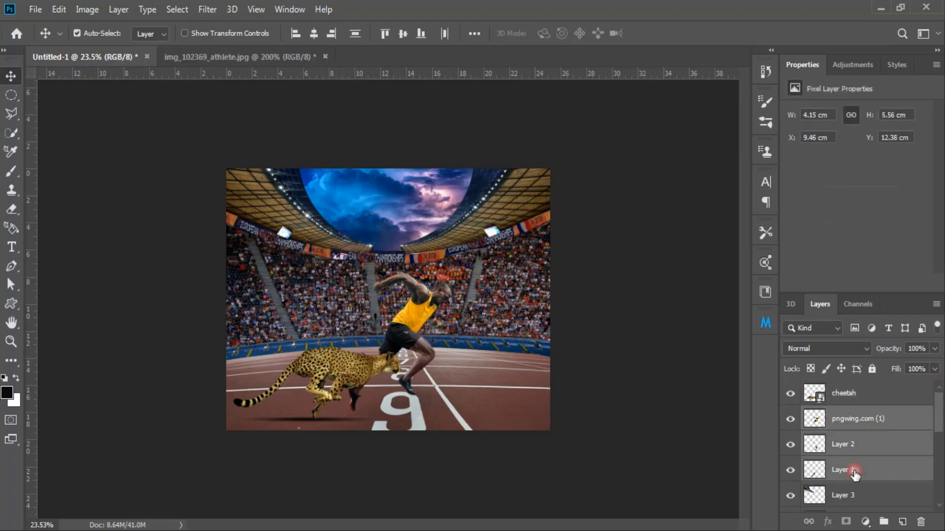
key("ctrl+t")
left_click_drag(399, 340, 438, 340)
key("Return")
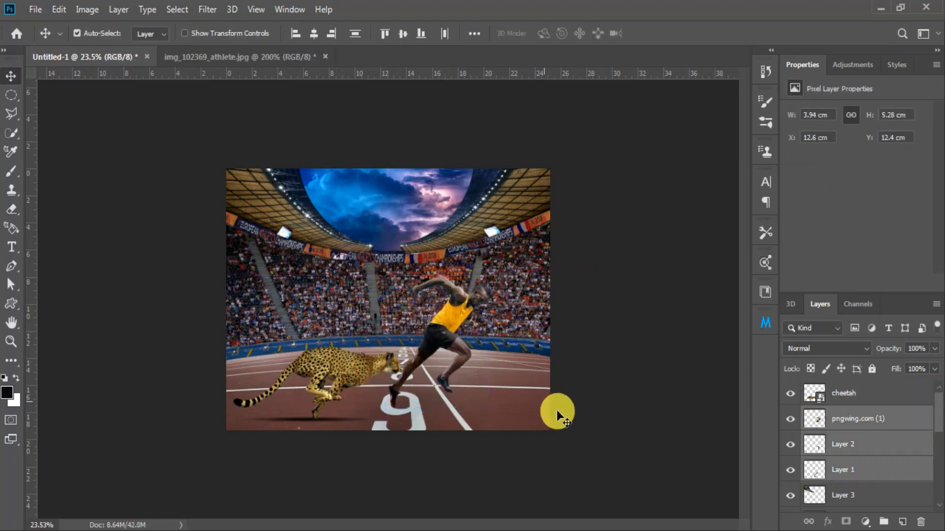
Add a new layer beneath the athlete's layers and set a flattened black brush to 100% opacity and flow
left_click(867, 495)
left_click(903, 522)
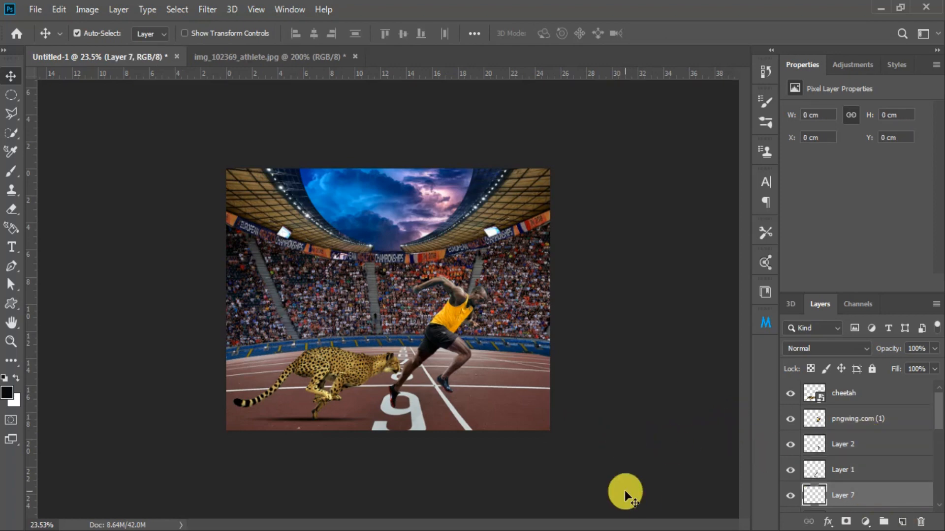
key("b")
right_click(418, 299)
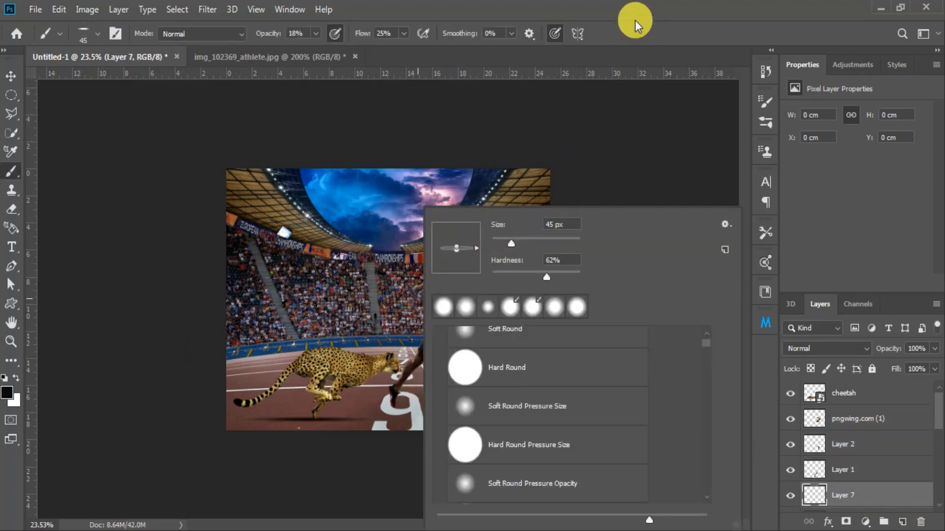
left_click(636, 21)
key("]")
key("]")
key("]")
key("]")
key("]")
left_click(319, 33)
left_click_drag(314, 50, 408, 53)
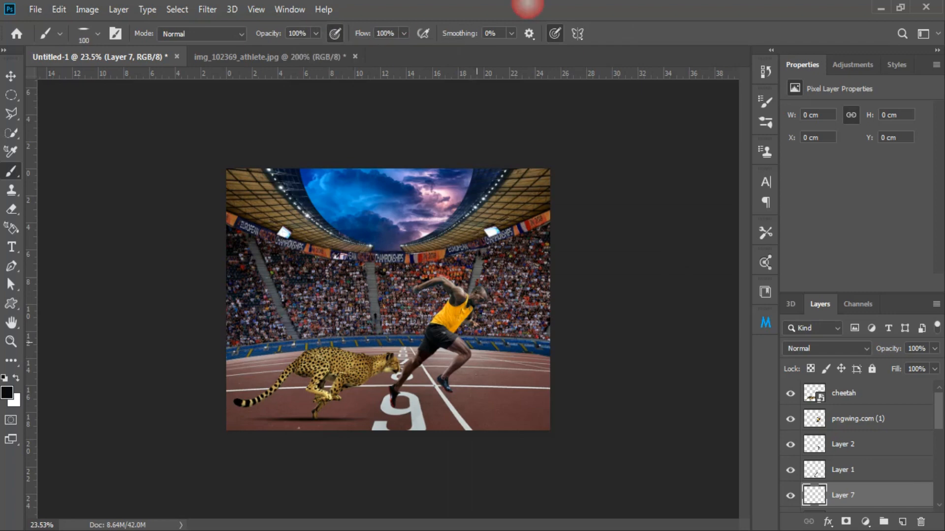
Enlarge the brush to 700 px, stamp a shadow under the athlete's feet and resize it to about 10.24 by 0.89 cm
key("]")
key("]")
key("]")
key("]")
key("]")
key("]")
key("]")
key("]")
key("]")
key("]")
key("]")
left_click(428, 407)
key("ctrl+t")
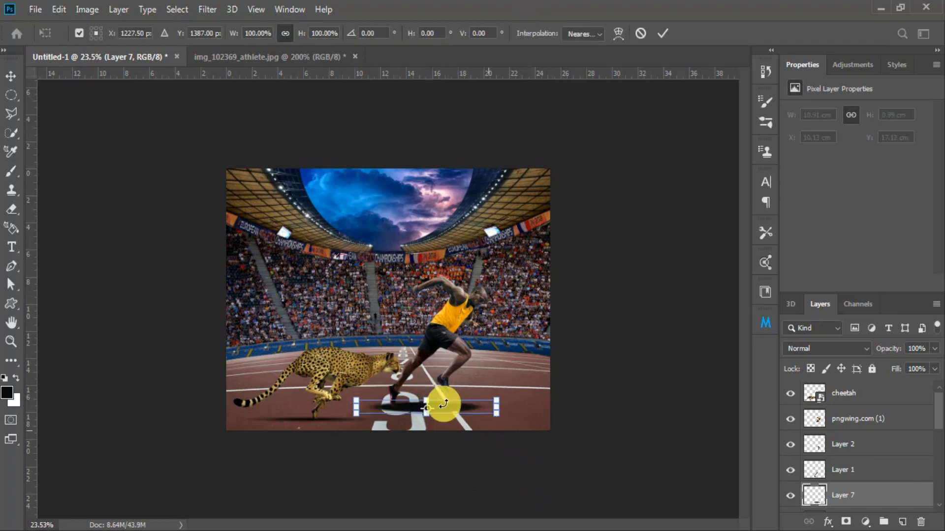
left_click_drag(429, 399, 429, 401)
left_click_drag(496, 409, 487, 410)
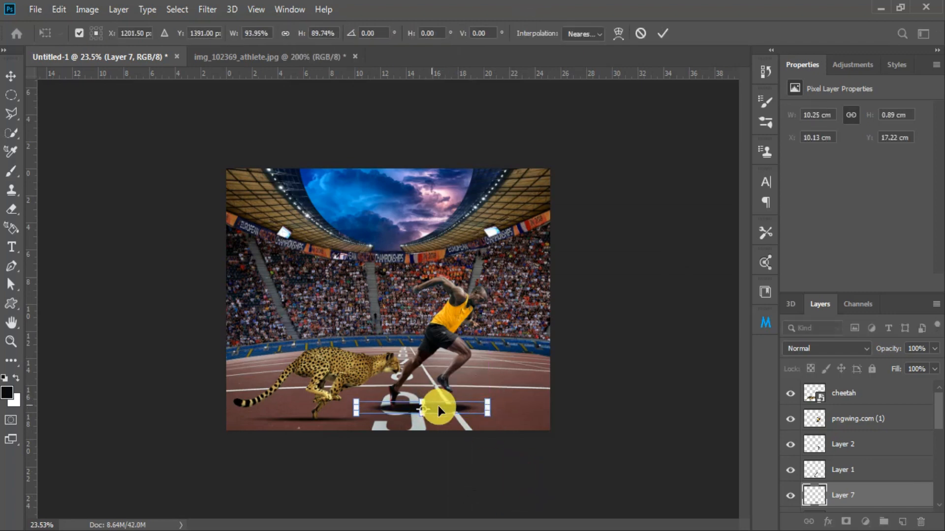
key("Return")
Adjust the shadow layer's blending options and apply a Motion Blur at 0° with a distance of 194 pixels
right_click(867, 492)
left_click(746, 21)
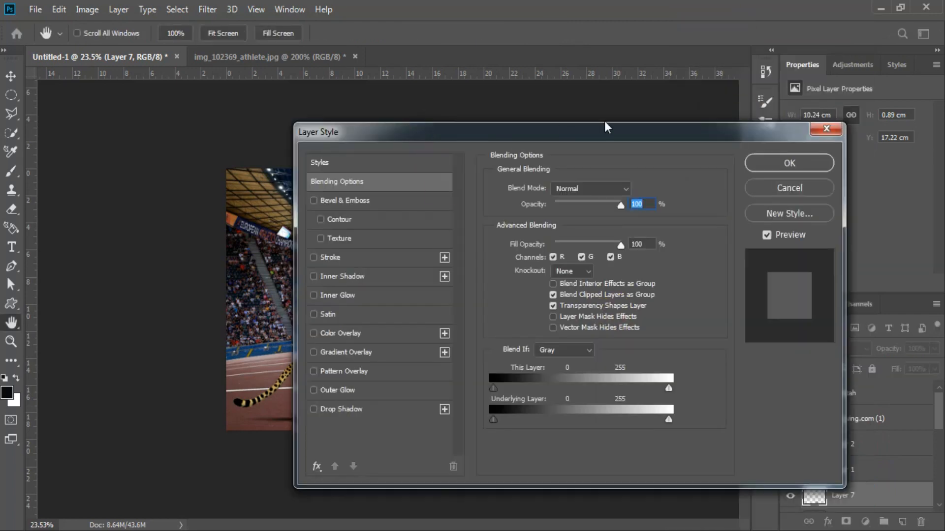
left_click_drag(604, 121, 627, 122)
left_click(208, 9)
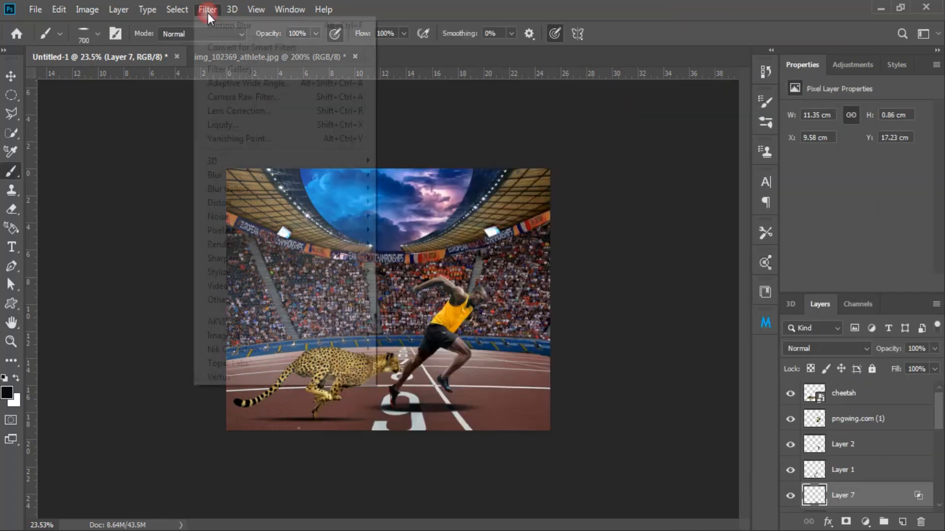
mouse_move(294, 189)
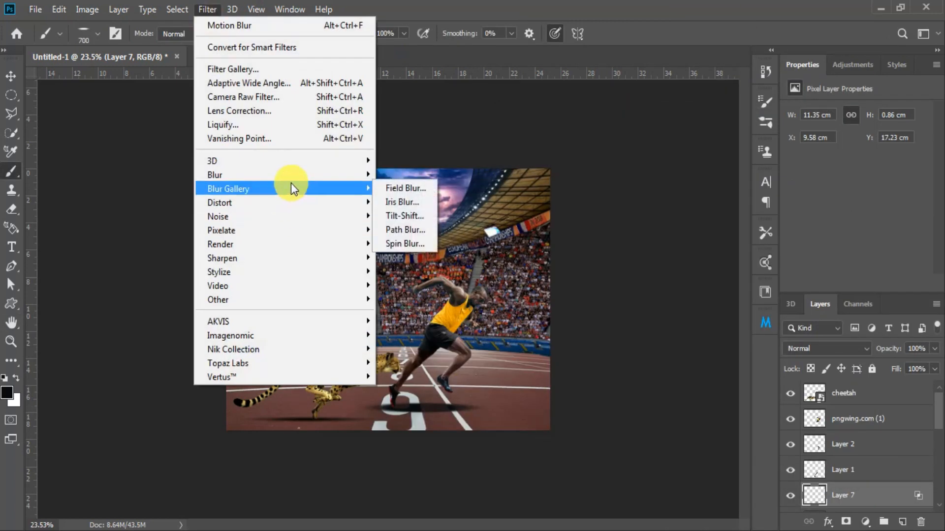
left_click(433, 263)
left_click(742, 397)
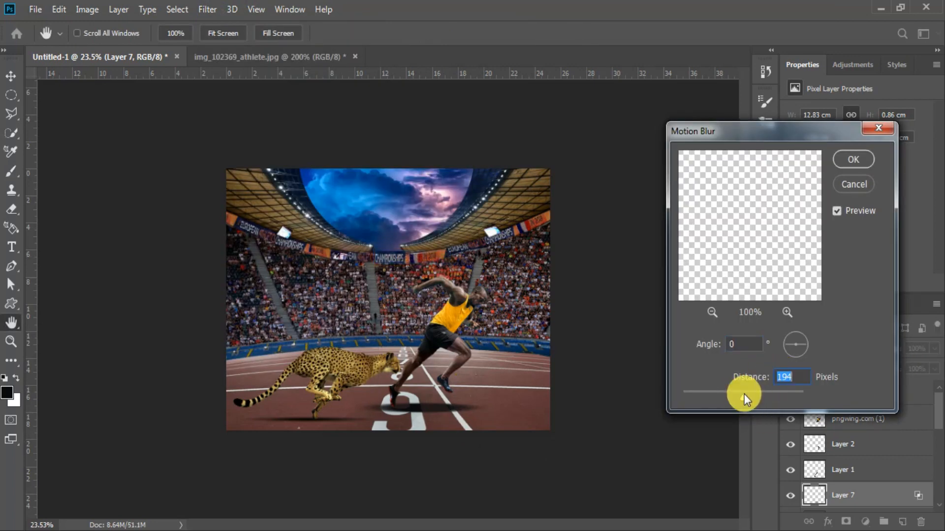
left_click(852, 161)
Apply a slight Gaussian Blur to the crowd layer 399ae0d2
key("v")
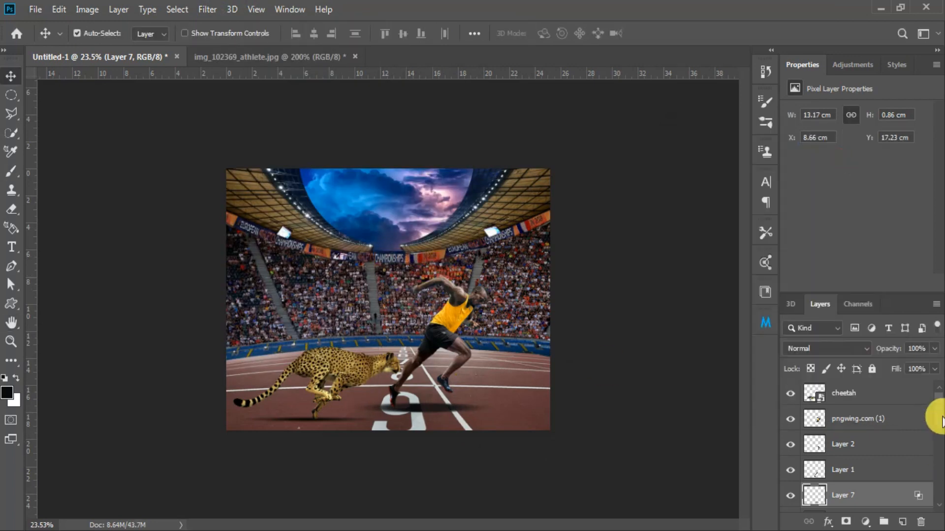
scroll(928, 411, "down", 3)
scroll(935, 460, "down", 3)
scroll(935, 460, "down", 3)
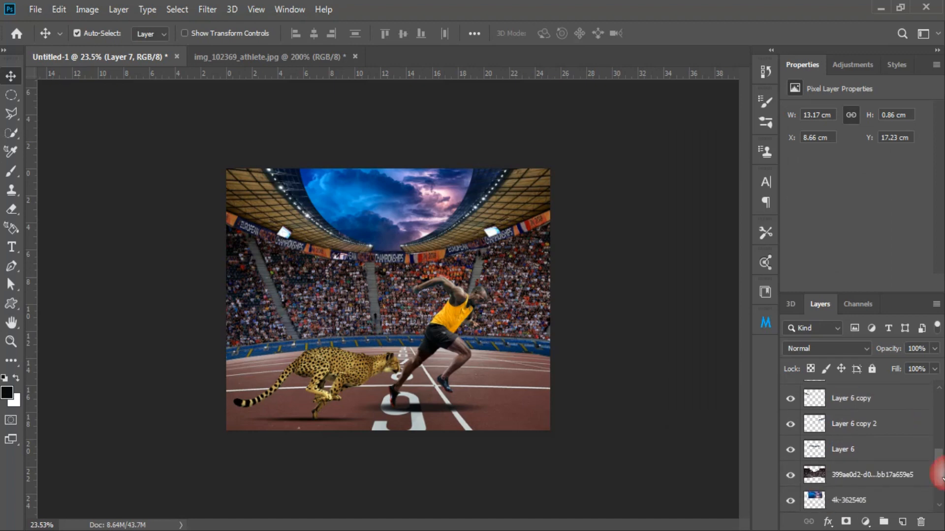
key("ctrl+plus")
left_click(854, 499)
left_click(207, 10)
mouse_move(296, 174)
left_click(448, 228)
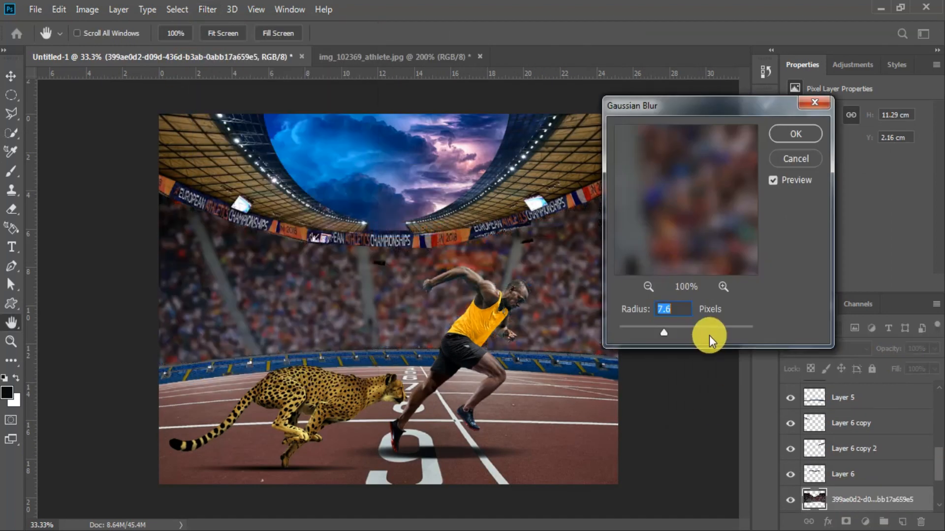
left_click_drag(653, 333, 631, 330)
left_click(796, 135)
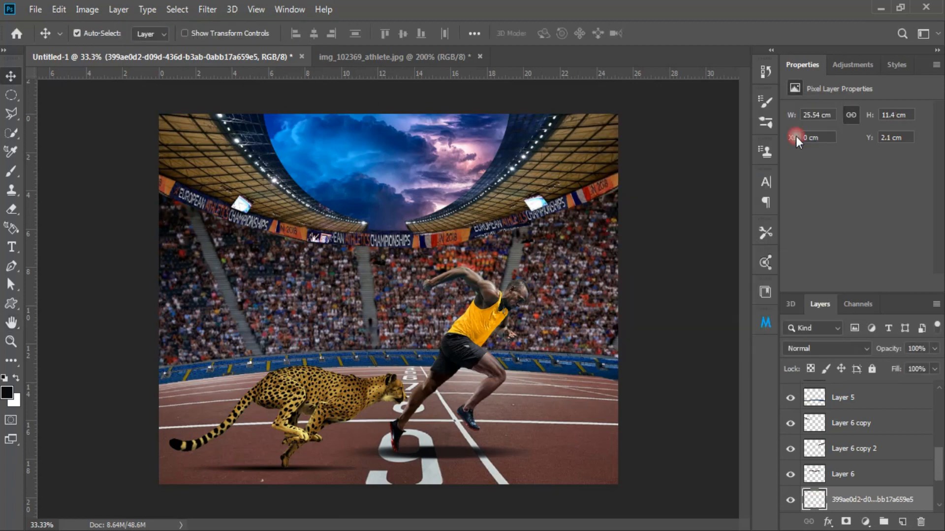
Merge the three banner layers with the Layer 5 barrier and repeat the last Gaussian Blur on the merged layer
left_click(849, 474)
left_click(846, 448, "shift")
left_click(827, 424, "shift")
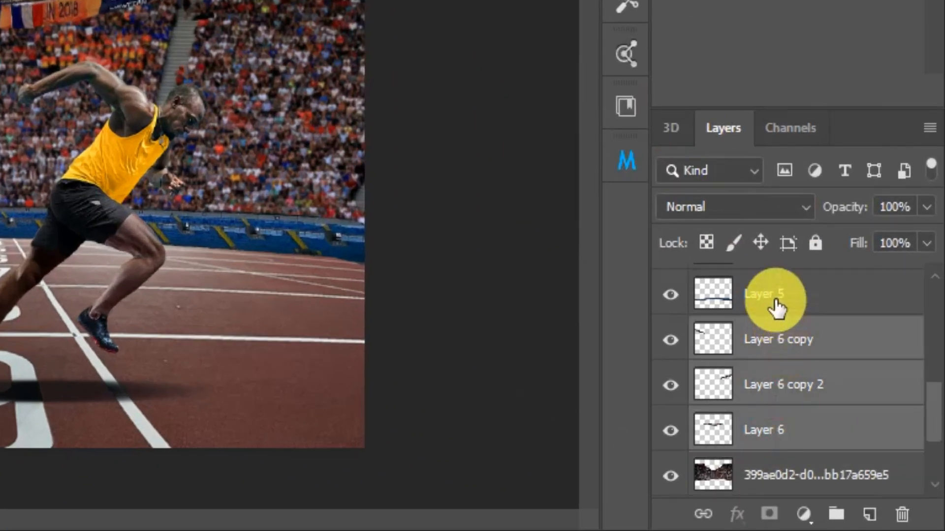
left_click(777, 310, "shift")
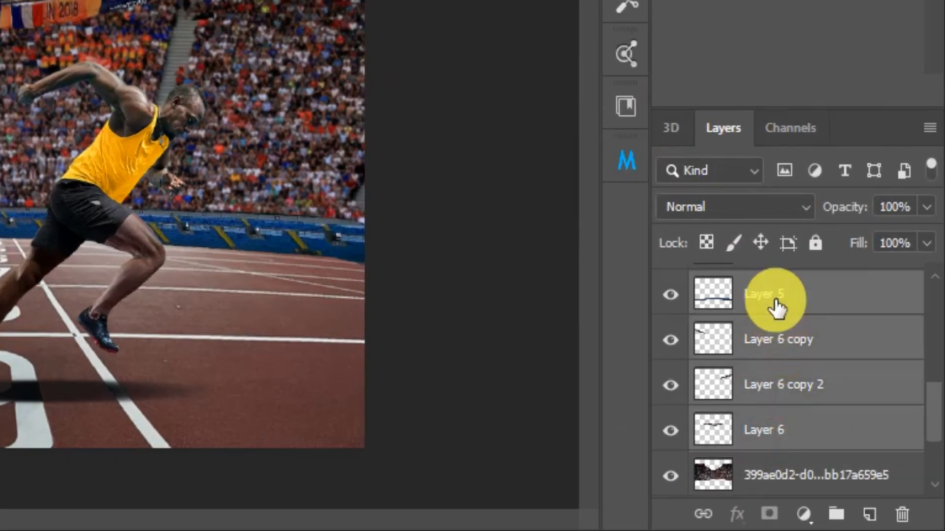
key("ctrl+e")
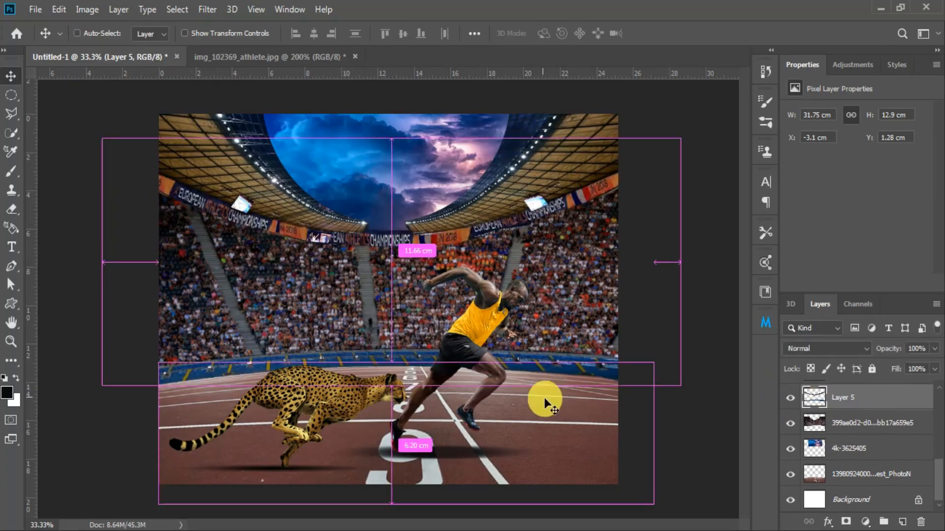
left_click(207, 10)
left_click(212, 26)
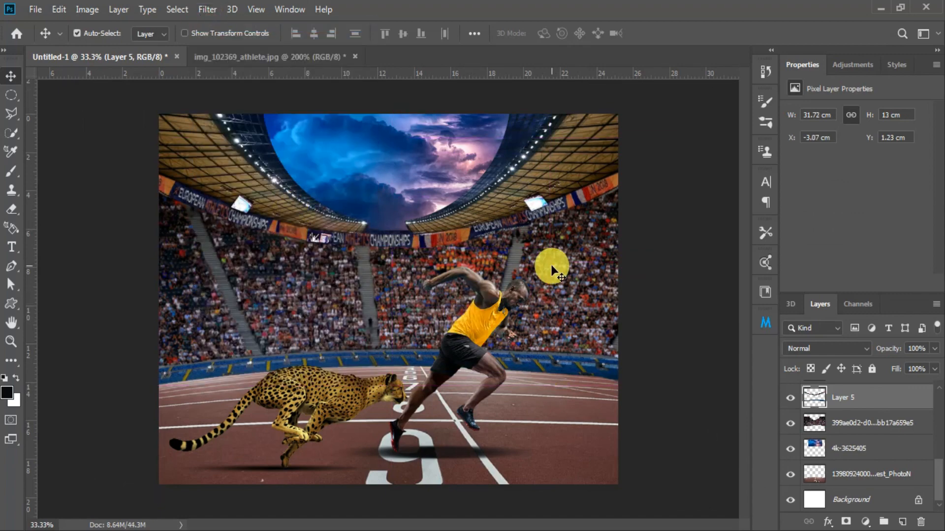
Apply a Gaussian Blur to the 4k-3625405 sky layer
left_click(366, 182)
left_click(210, 10)
mouse_move(309, 178)
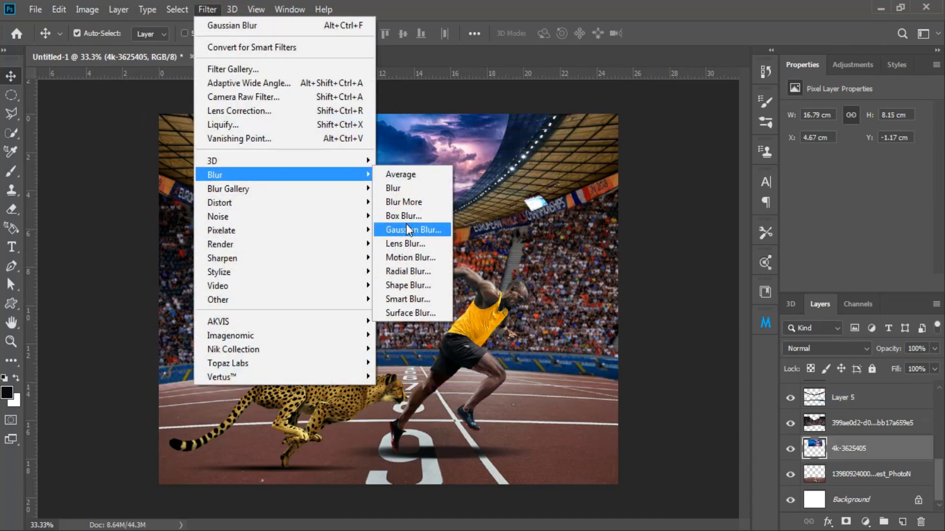
left_click(408, 230)
key("Return")
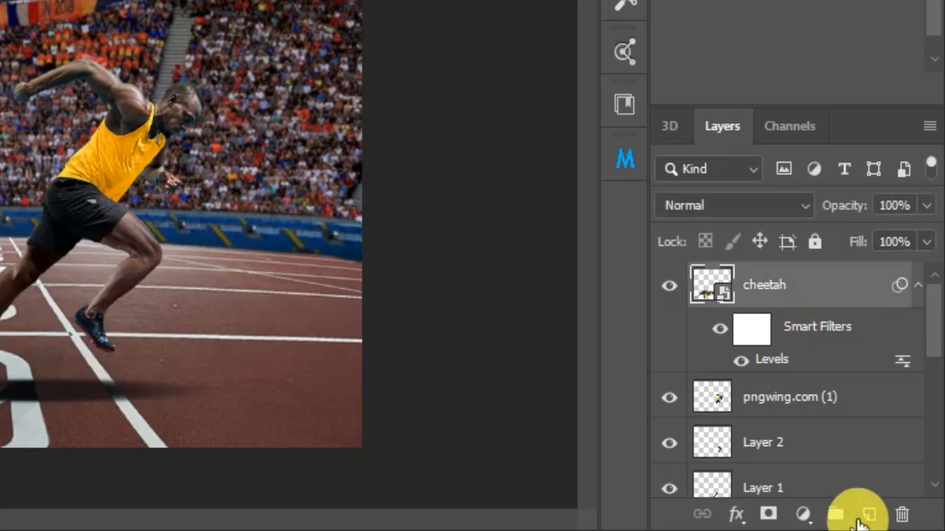
Add a new layer above the cheetah, set the foreground colour to white and choose a soft round brush
left_click(903, 522)
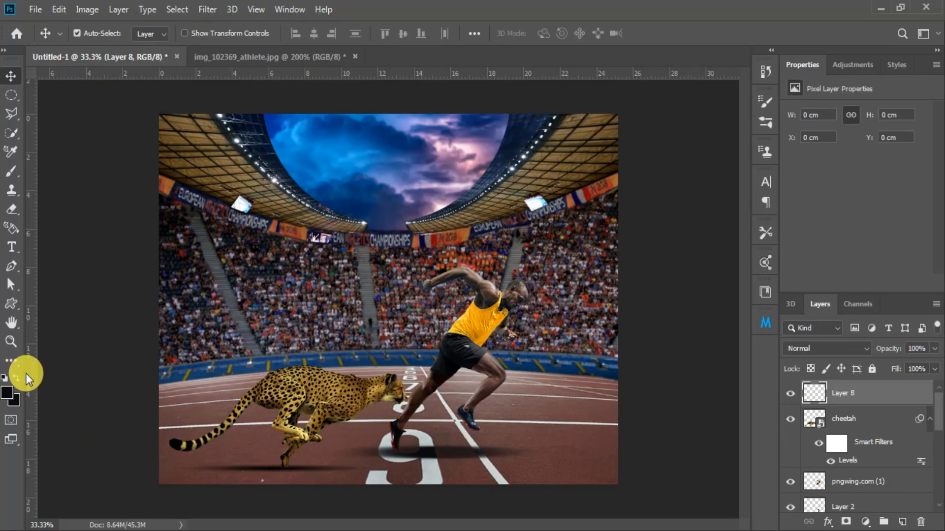
left_click(7, 392)
left_click(506, 219)
key("Return")
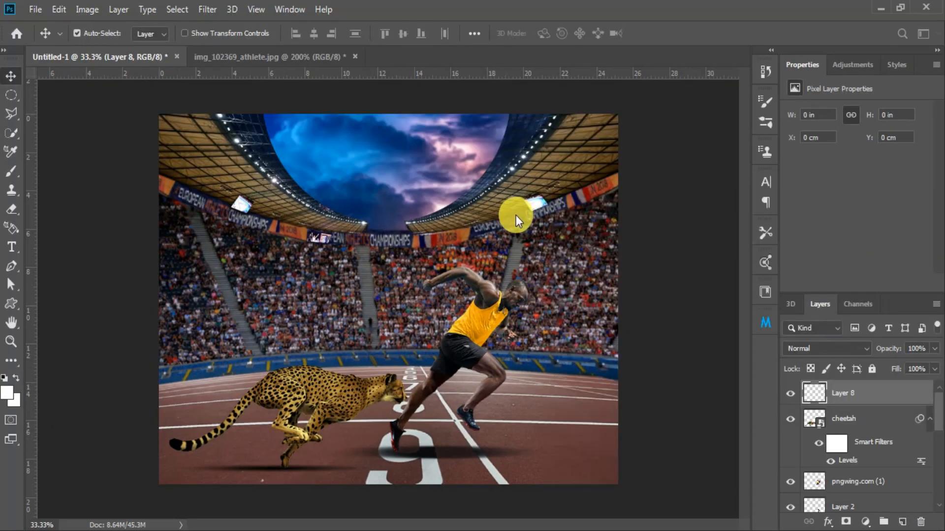
key("b")
right_click(487, 188)
left_click(575, 150)
Shrink the soft white brush to 70 px, reduce its hardness, and paint one glow on the roof lights beside the sky opening
key("bracketleft")
key("bracketleft")
key("bracketleft")
key("bracketleft")
key("bracketleft")
key("bracketleft")
key("bracketleft")
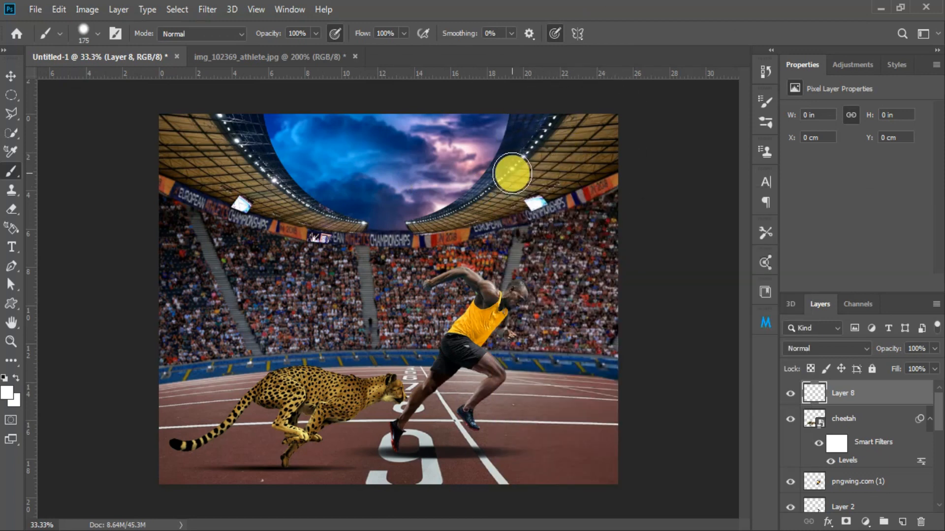
key("bracketleft")
left_click(512, 170)
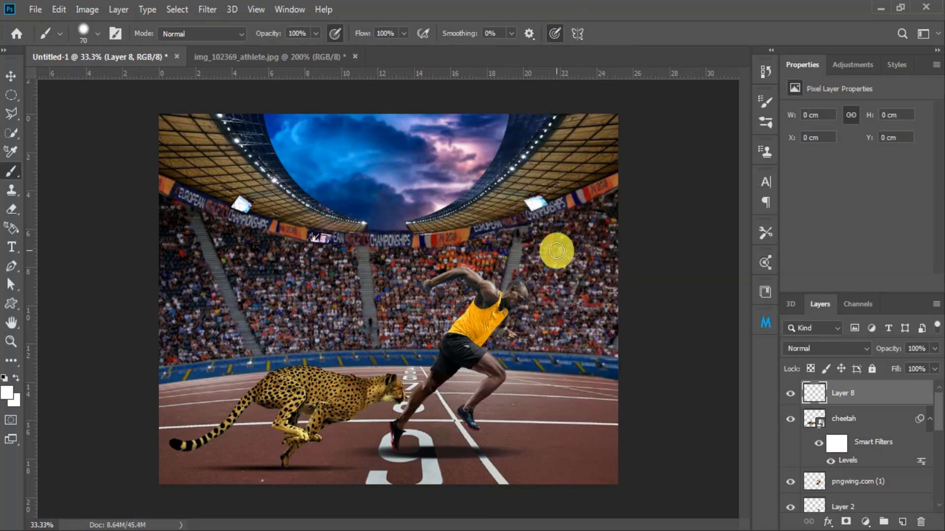
right_click(554, 226)
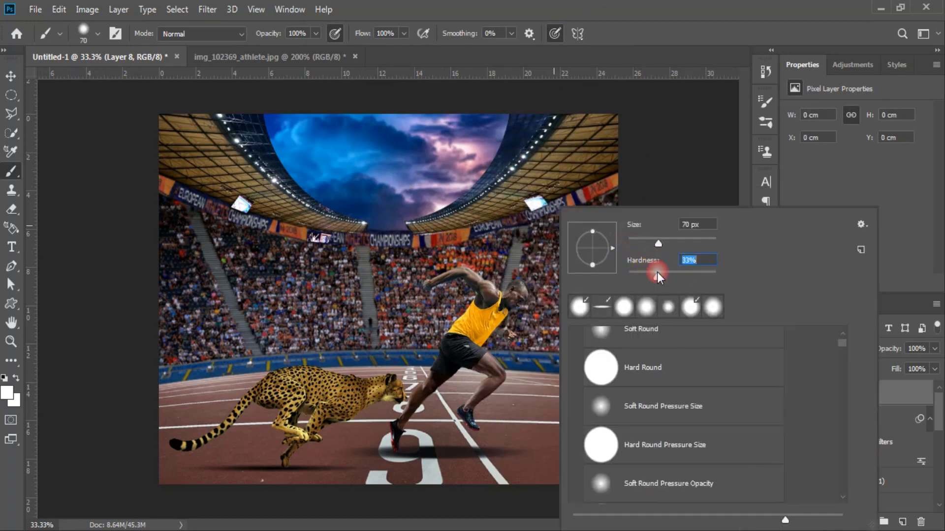
left_click(514, 168)
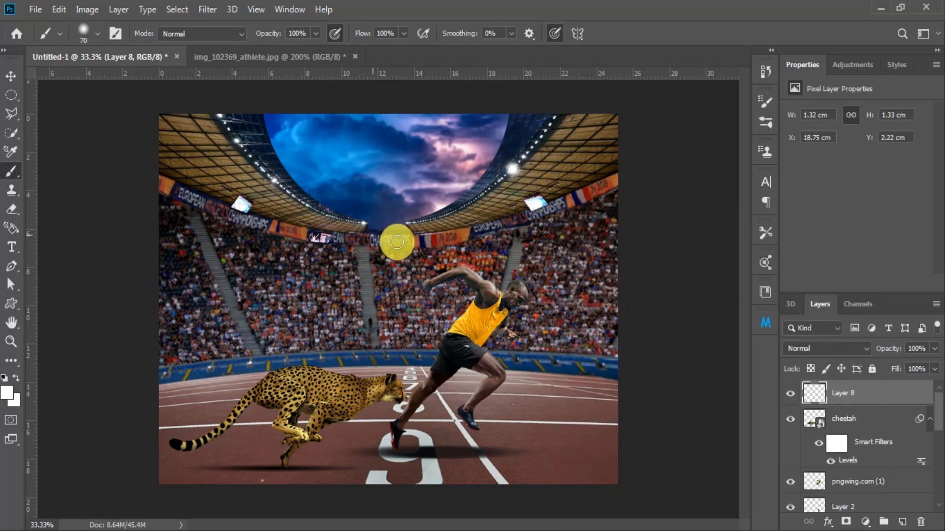
Paint white glow spots on the remaining roof lights along both sides, from 90 px down to 45 px toward the far end
left_click(275, 180)
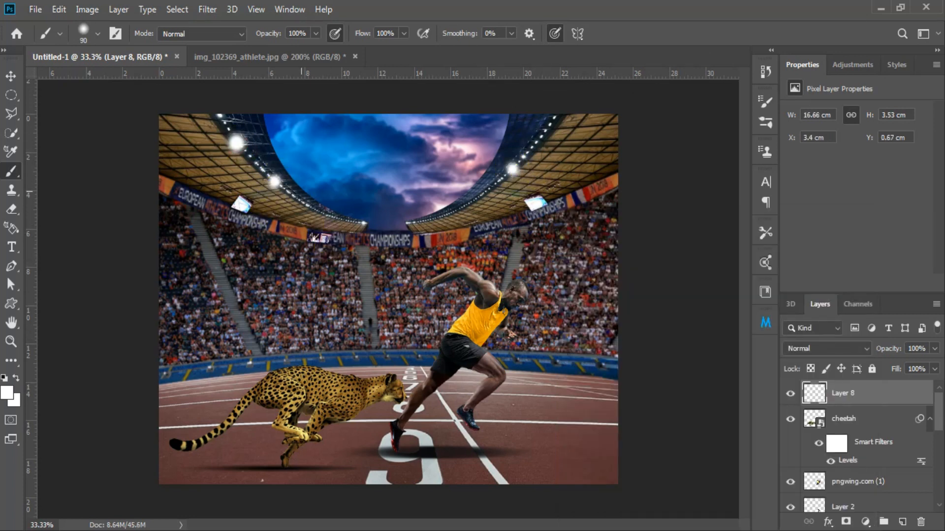
key("bracketleft")
left_click(490, 187)
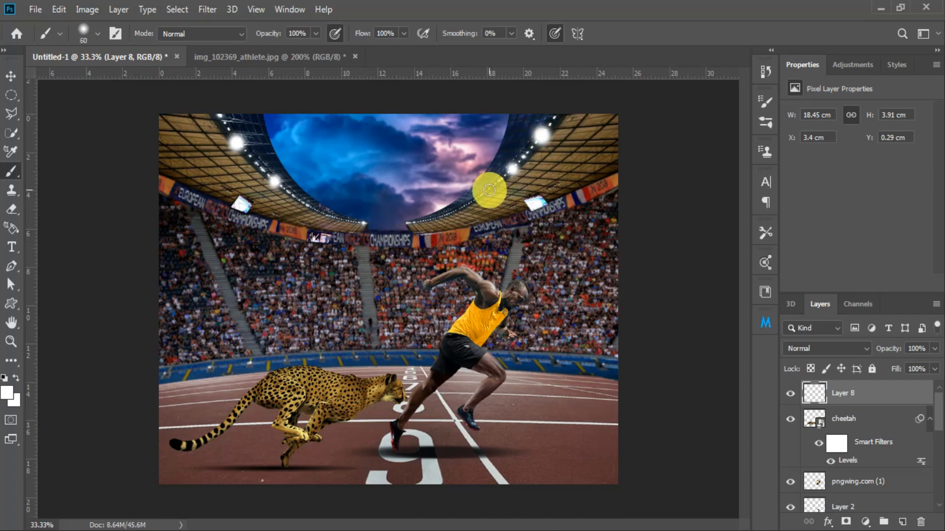
left_click(303, 208)
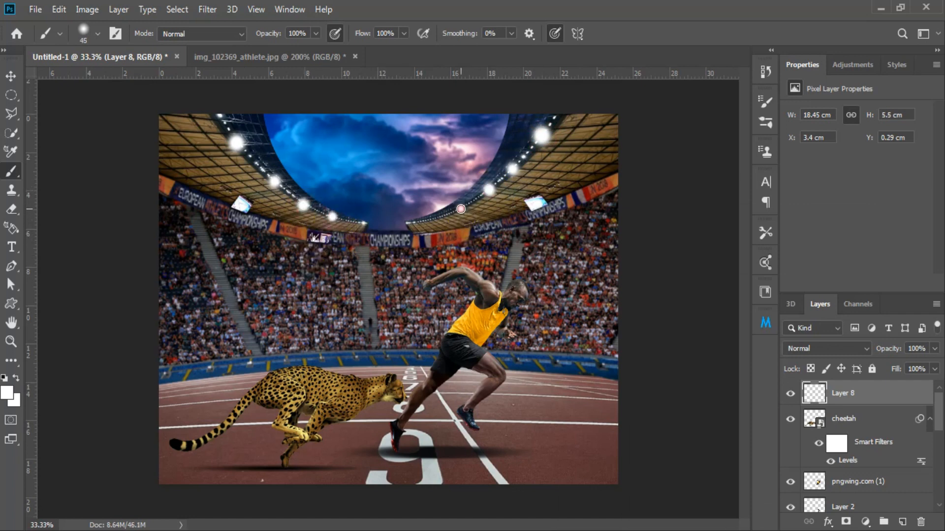
left_click(414, 310)
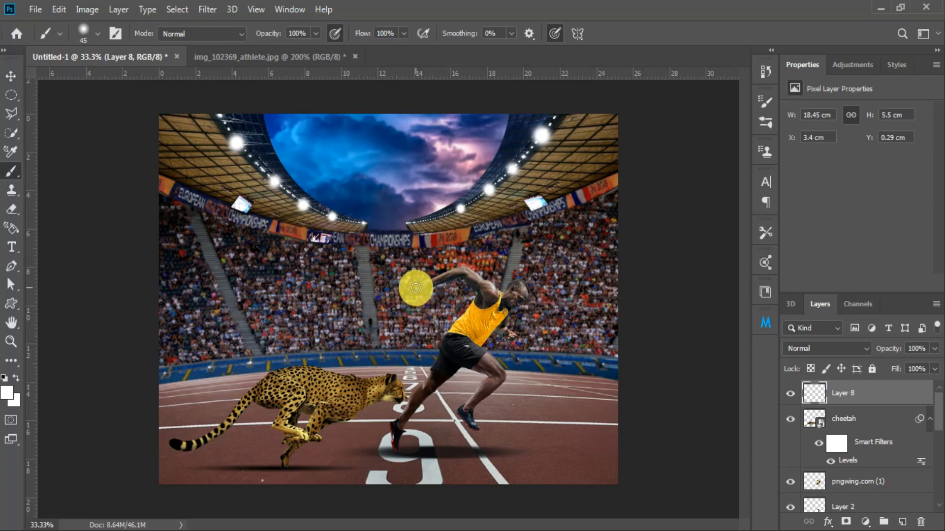
Merge the two stadium roof layers, Layer 3 and Layer 4, into one layer
key("v")
scroll(868, 413, "down", 4)
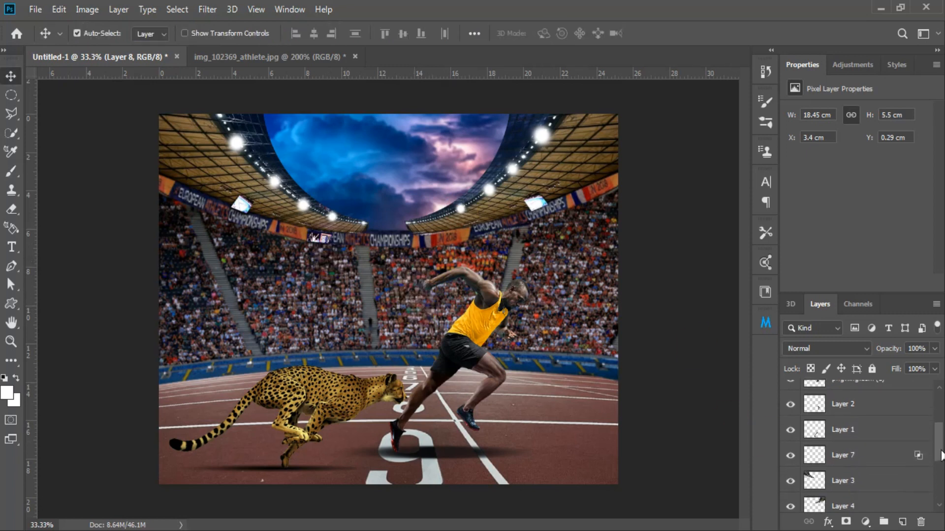
left_click(853, 473)
left_click(857, 503, "ctrl")
left_click(217, 10)
left_click(217, 11)
key("ctrl+e")
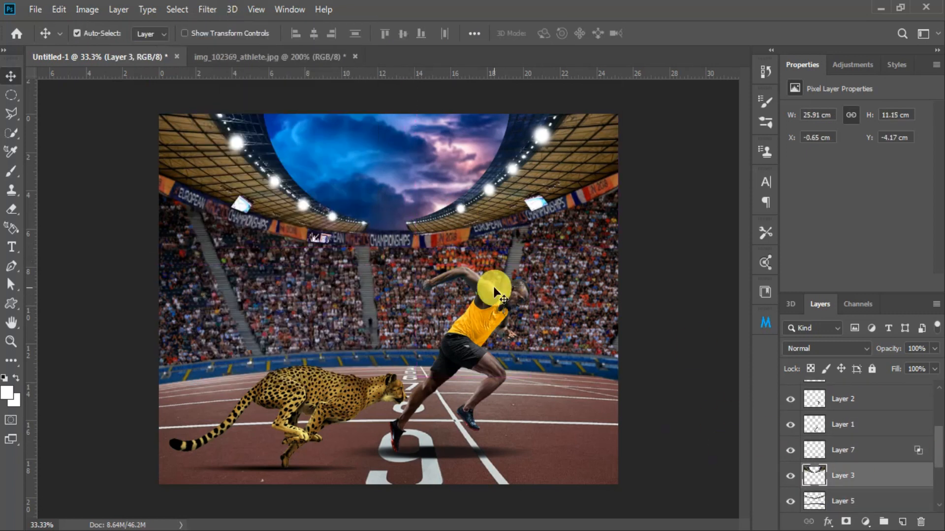
Apply a Gaussian Blur with a 1.4-pixel radius to the merged roof layer
left_click(212, 11)
left_click(212, 24)
left_click(207, 10)
mouse_move(302, 179)
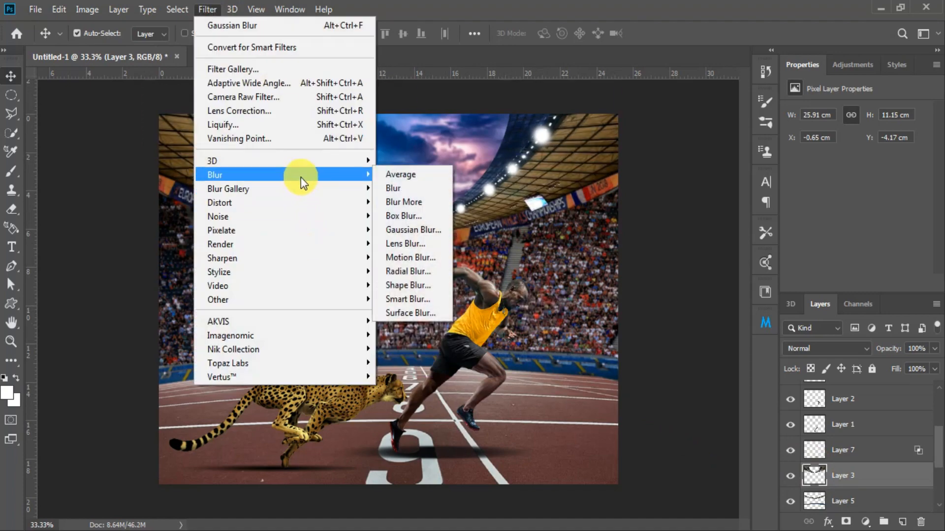
left_click(416, 220)
left_click_drag(633, 335, 629, 333)
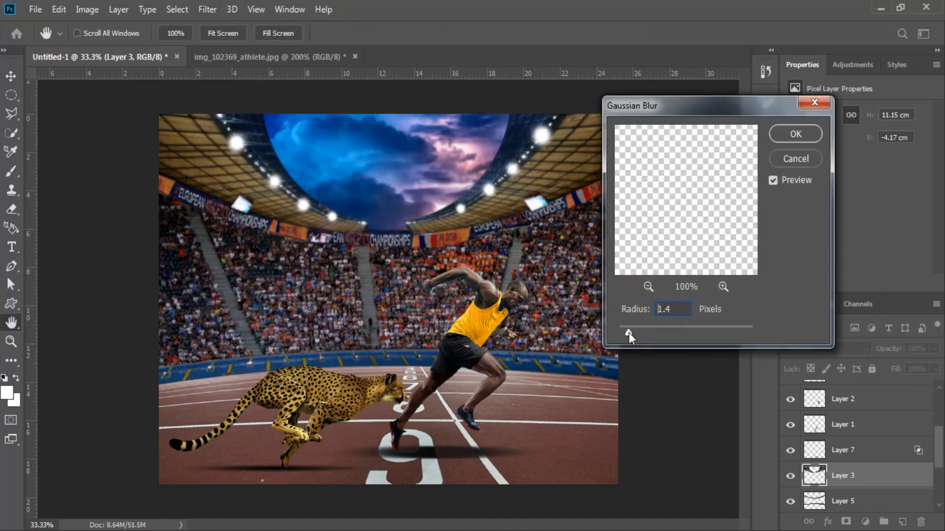
left_click(790, 135)
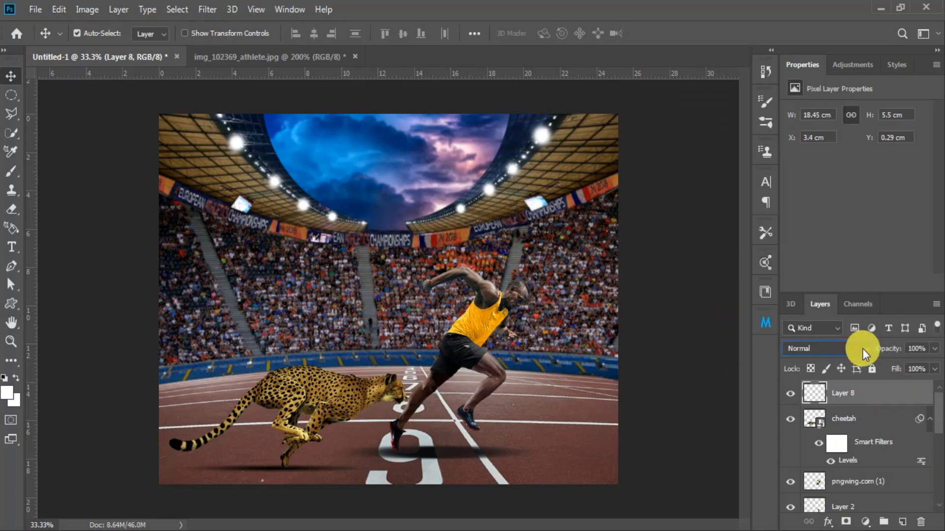
Set the glow spots on Layer 8 to Lighten blending and apply a Gaussian Blur with a 7.0-pixel radius
left_click(866, 349)
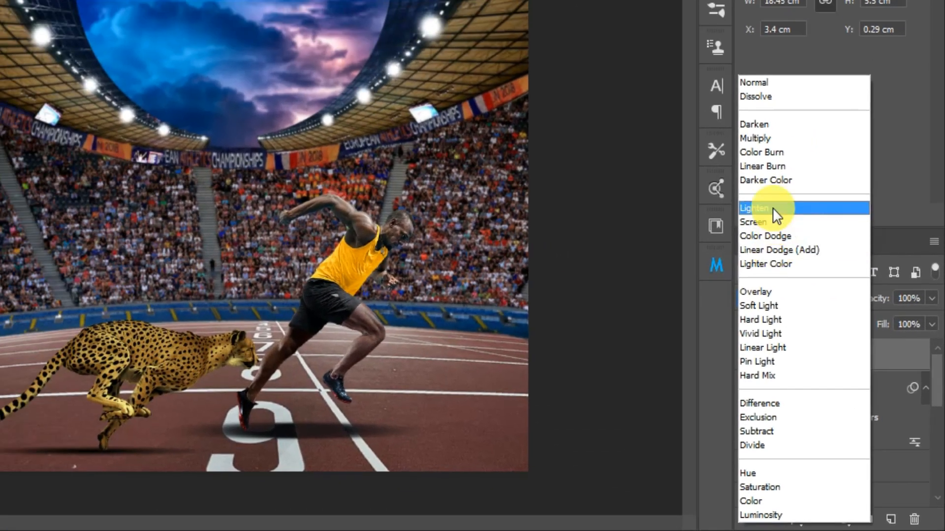
left_click(749, 142)
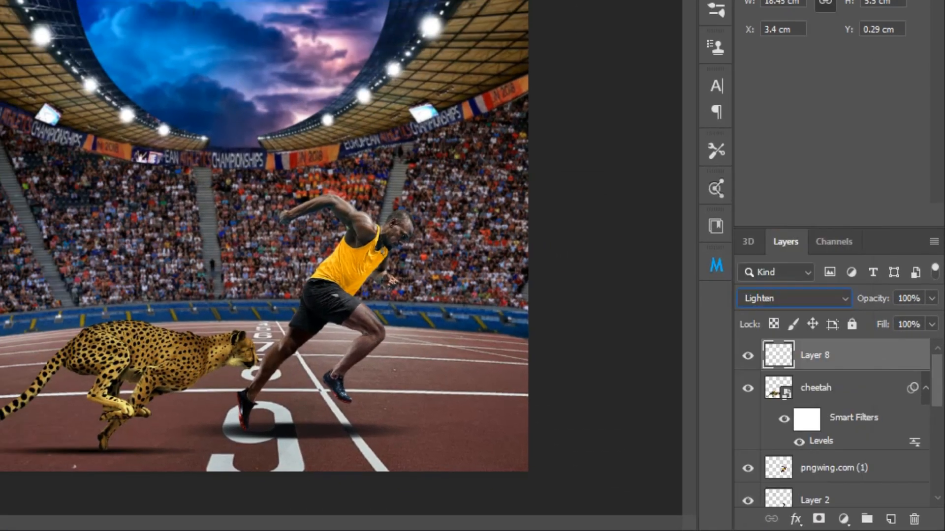
left_click(207, 9)
mouse_move(231, 177)
left_click(417, 230)
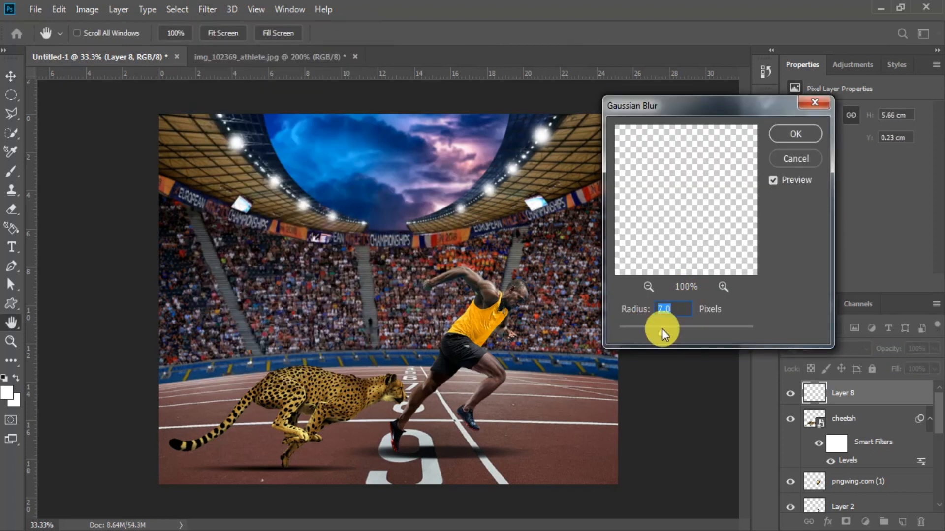
left_click(783, 137)
Lower the opacity of the glow layer, Layer 8, to 84%
left_click(935, 349)
left_click_drag(933, 364, 924, 368)
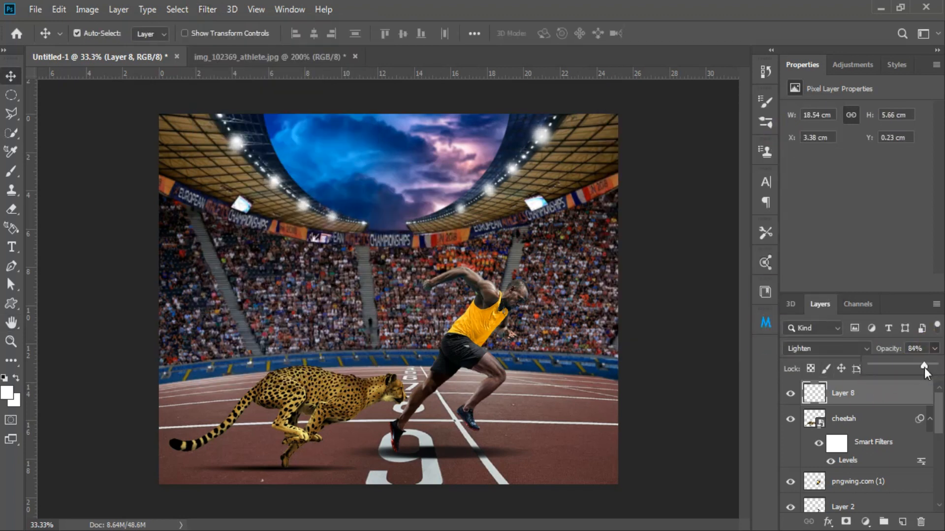
left_click(10, 80)
Add an Exposure adjustment of -2.66 above the cheetah layer and clip it to the cheetah
key("z")
left_click_drag(499, 336, 375, 380)
key("v")
left_click(350, 383)
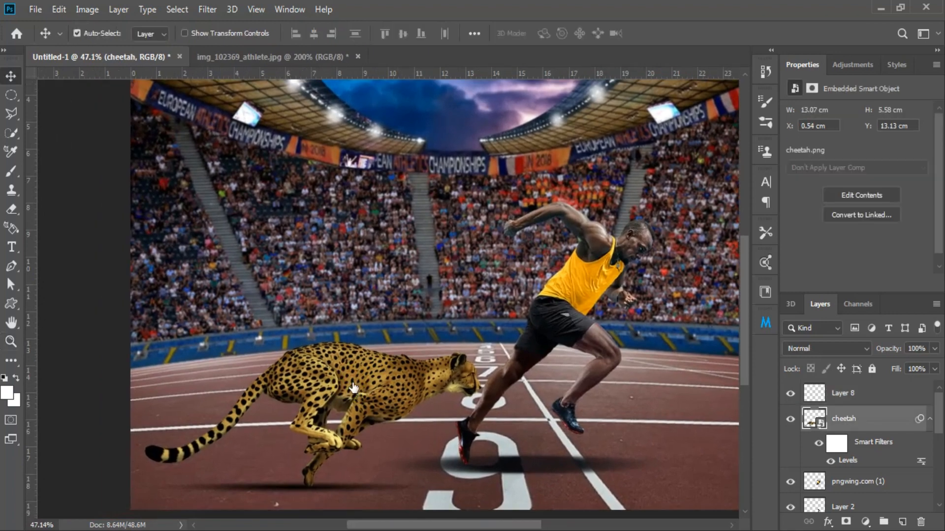
left_click(852, 65)
left_click(866, 96)
left_click_drag(855, 153, 831, 150)
key("ctrl+alt+g")
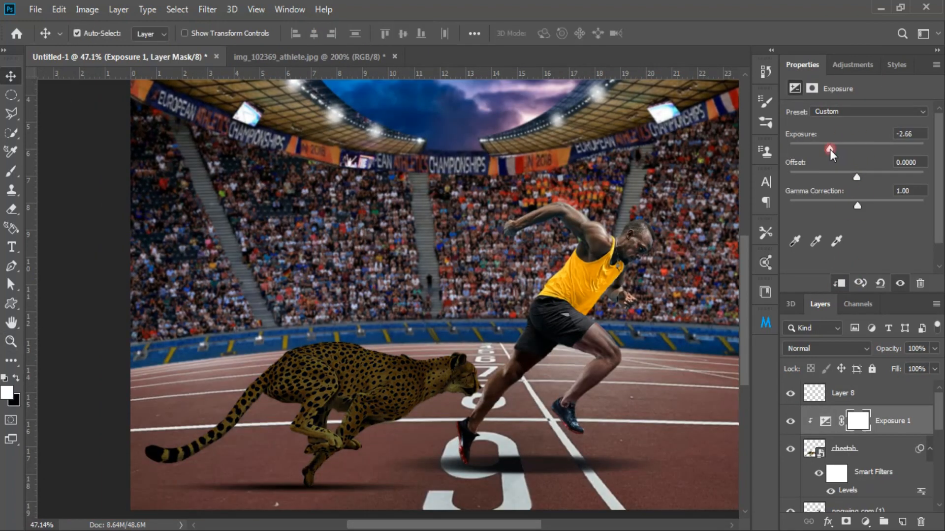
Paint black on the Exposure mask along the cheetah's back with a soft brush at 42% opacity and 37% flow
left_click(12, 172)
left_click(316, 33)
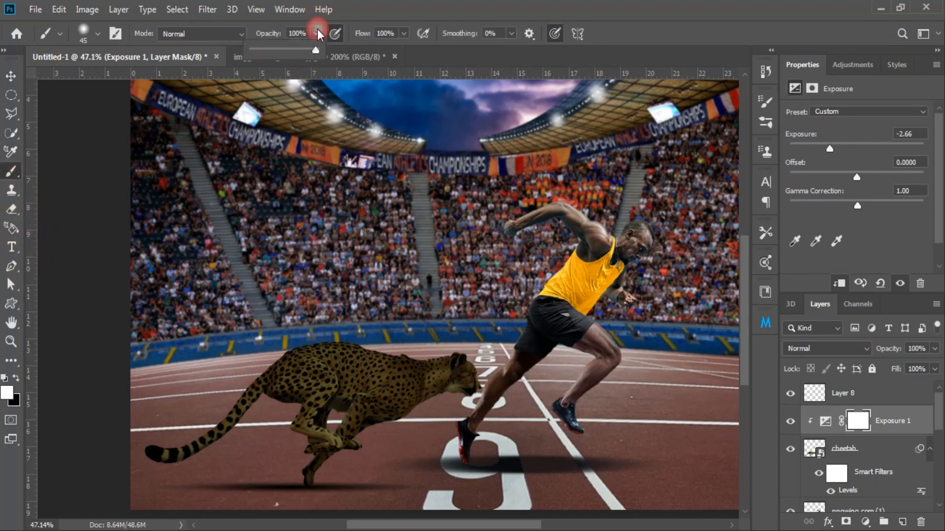
type("37")
key("Return")
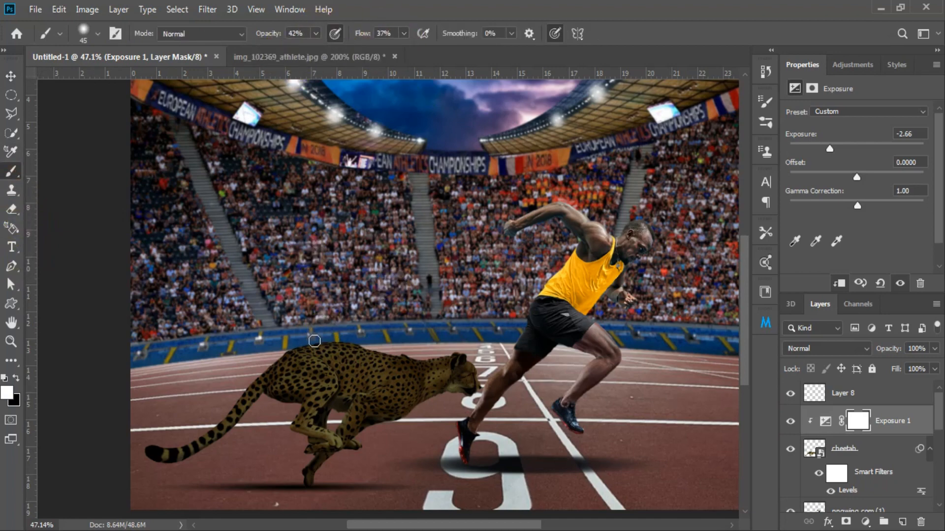
left_click(336, 347)
key("ctrl+space")
left_click_drag(369, 350, 411, 325)
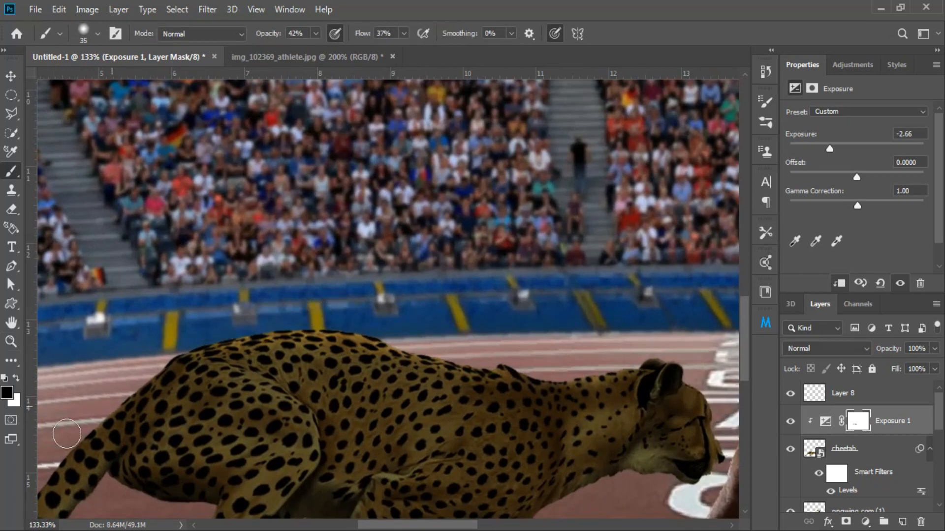
Continue brightening the cheetah's upper edge on the Exposure mask with the 35 px black brush, from the head to the tail
key("space")
left_click_drag(534, 326, 462, 280)
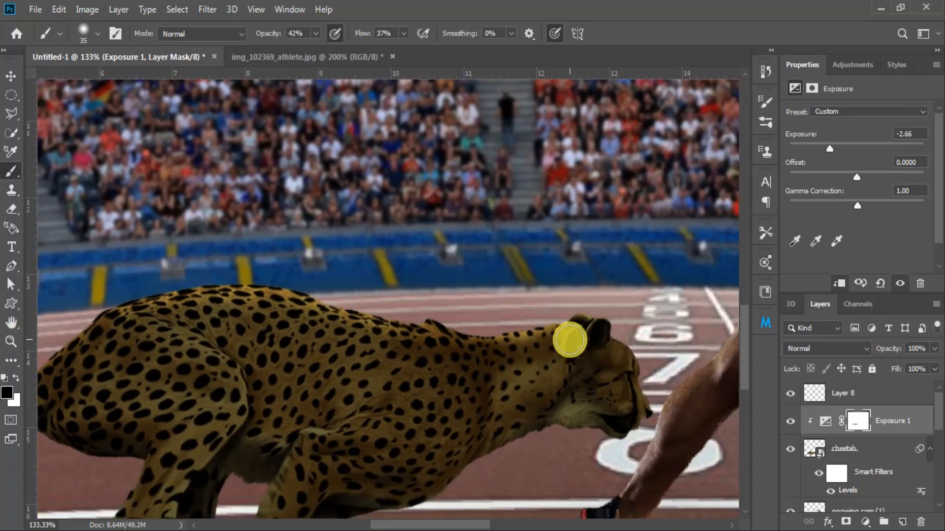
key("space")
left_click_drag(410, 301, 609, 254)
left_click_drag(201, 349, 70, 490)
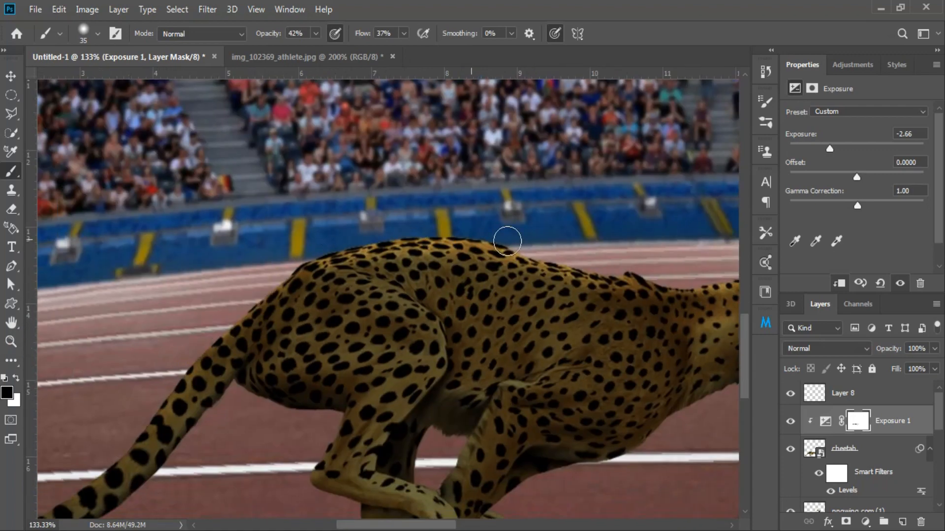
key("space")
left_click_drag(595, 299, 515, 316)
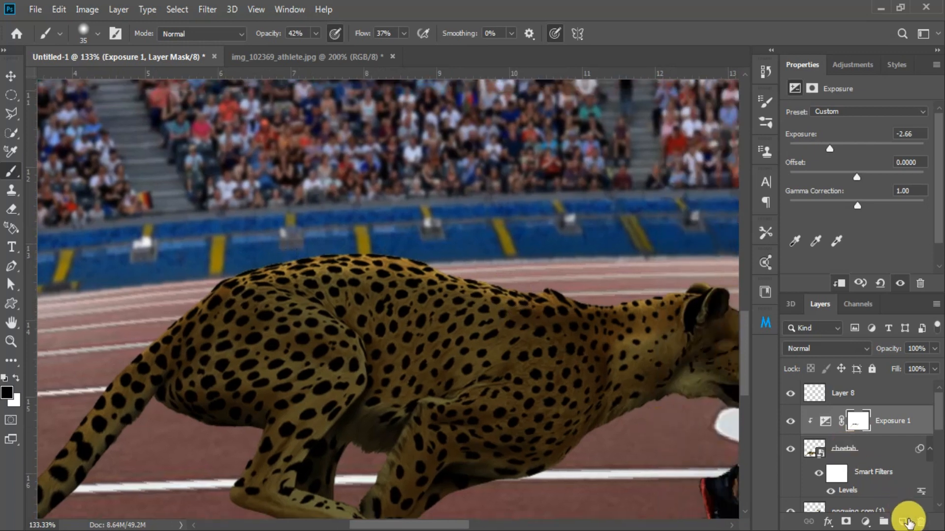
Add a clipped layer above Exposure 1 and paint a thin white rim along the cheetah's back with a 9 px brush at 100% opacity
left_click(903, 522)
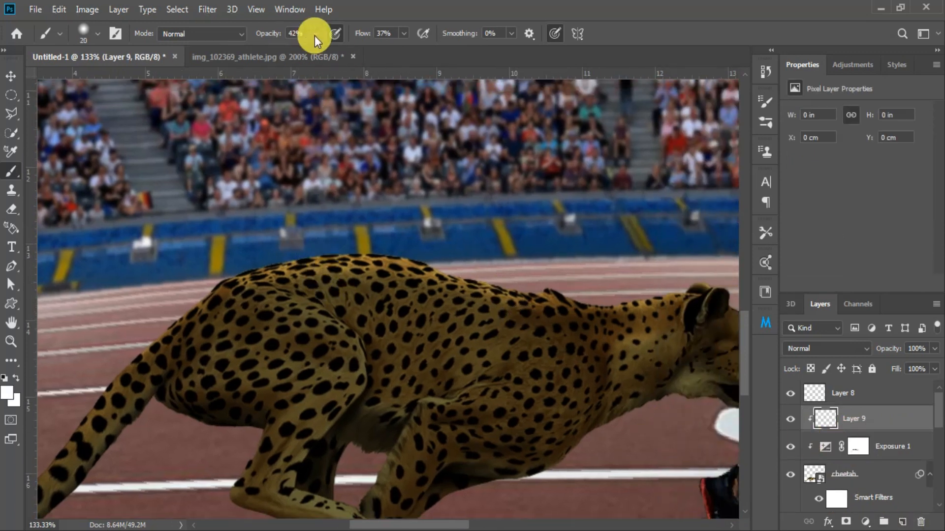
mouse_move(316, 35)
left_mouse_down()
mouse_move(374, 54)
mouse_move(454, 52)
left_mouse_up()
key("bracketleft")
key("bracketleft")
key("bracketleft")
key("bracketleft")
key("bracketleft")
key("bracketleft")
left_click(310, 258)
left_click_drag(311, 258, 414, 257)
mouse_move(308, 256)
left_mouse_down()
mouse_move(262, 266)
mouse_move(470, 272)
mouse_move(541, 294)
left_mouse_up()
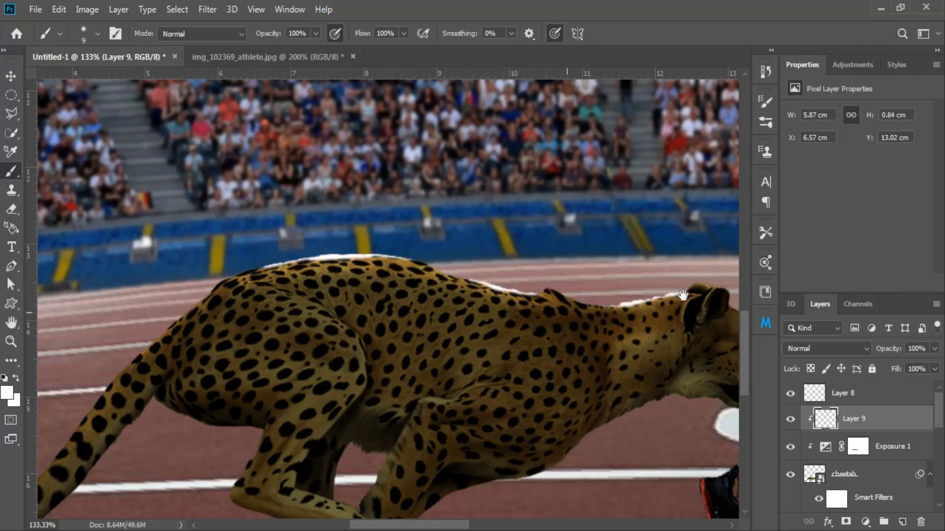
Extend the thin white rim highlight over the cheetah's head, hindquarters and tail
left_click_drag(683, 295, 553, 292)
left_click_drag(207, 296, 476, 242)
left_click_drag(290, 230, 225, 267)
left_click_drag(268, 264, 371, 203)
left_click_drag(378, 180, 350, 205)
left_click_drag(259, 278, 362, 238)
left_click_drag(462, 164, 390, 226)
left_click_drag(252, 360, 336, 291)
left_click_drag(145, 372, 223, 377)
left_click(354, 247)
mouse_move(441, 221)
left_mouse_down()
mouse_move(362, 262)
mouse_move(379, 237)
mouse_move(344, 284)
mouse_move(371, 249)
left_mouse_up()
mouse_move(560, 185)
left_mouse_down()
mouse_move(384, 270)
mouse_move(287, 263)
left_mouse_up()
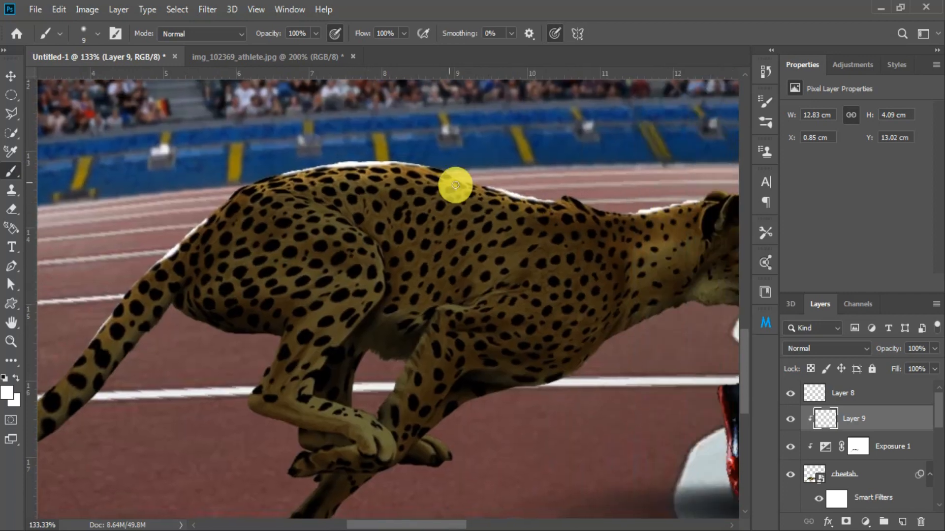
Set Layer 9 to Linear Dodge (Add) and split the black Blend If slider of the underlying layer so dark spots show through
right_click(874, 416)
left_click(713, 25)
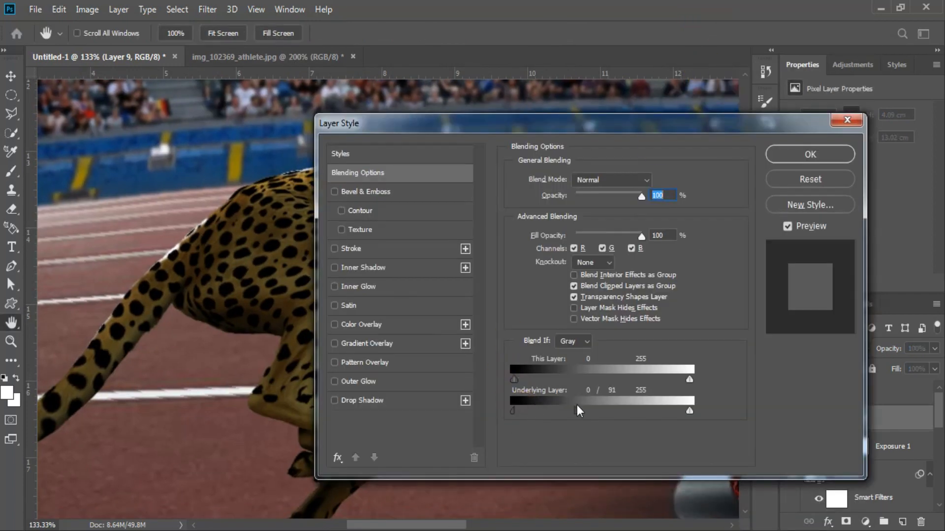
left_click(585, 181)
left_click(612, 302)
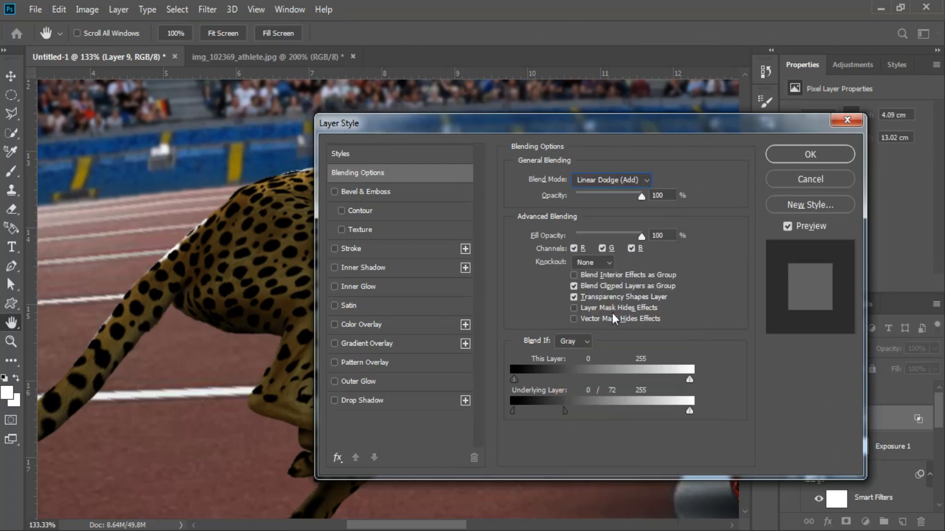
left_click_drag(541, 410, 581, 412)
left_click(810, 154)
Enlarge the white brush to 40 px and strengthen the highlight along the cheetah's back, neck and ears
key("b")
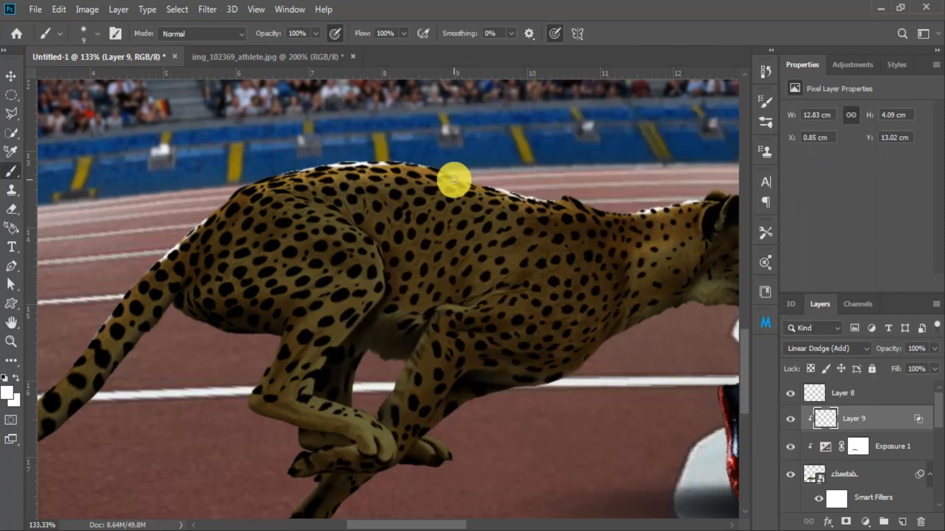
key("bracketright")
key("bracketright")
key("bracketright")
key("bracketright")
key("bracketright")
key("bracketright")
key("bracketright")
mouse_move(325, 165)
left_mouse_down()
mouse_move(214, 200)
mouse_move(356, 146)
mouse_move(389, 143)
left_mouse_up()
left_click_drag(521, 173, 388, 152)
left_click_drag(549, 170, 627, 168)
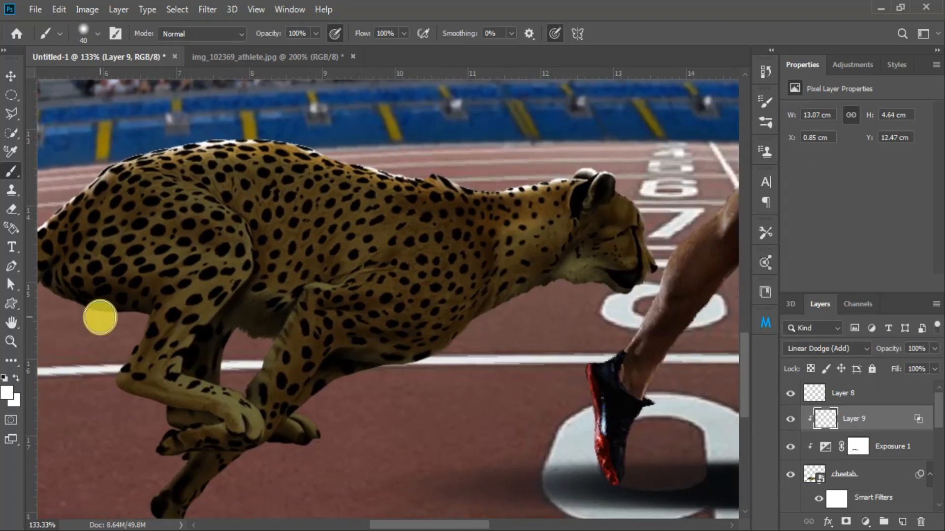
Paint softer highlights over the cheetah's tail and back with the brush at 37% opacity and 39% flow
left_click_drag(99, 316, 403, 258)
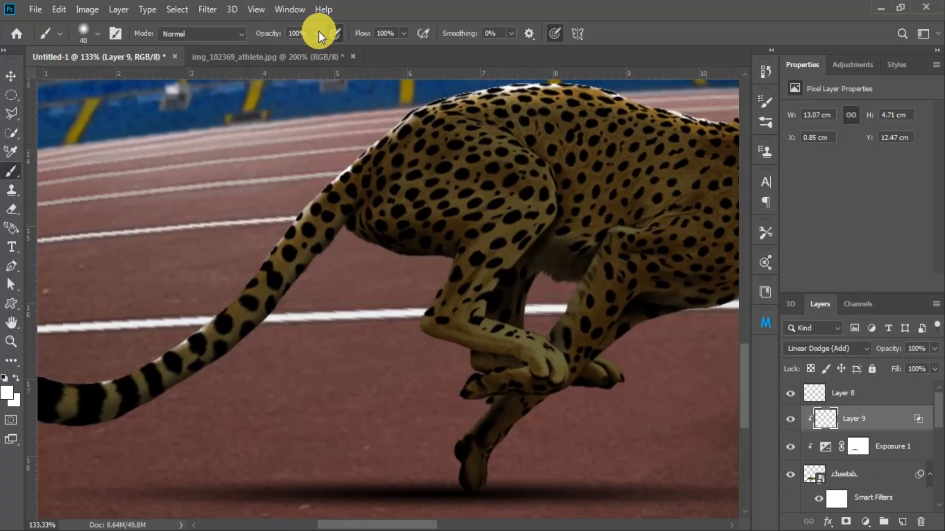
left_click_drag(316, 33, 279, 50)
left_click_drag(403, 33, 380, 67)
left_click(301, 207)
mouse_move(427, 182)
left_mouse_down()
mouse_move(310, 266)
mouse_move(261, 317)
left_mouse_up()
mouse_move(277, 241)
left_mouse_down()
mouse_move(492, 251)
mouse_move(364, 217)
left_mouse_up()
left_click_drag(245, 214, 175, 212)
mouse_move(360, 215)
left_mouse_down()
mouse_move(460, 247)
mouse_move(566, 241)
left_mouse_up()
left_click_drag(652, 252, 484, 192)
mouse_move(197, 216)
left_mouse_down()
mouse_move(445, 176)
mouse_move(236, 281)
mouse_move(154, 213)
left_mouse_up()
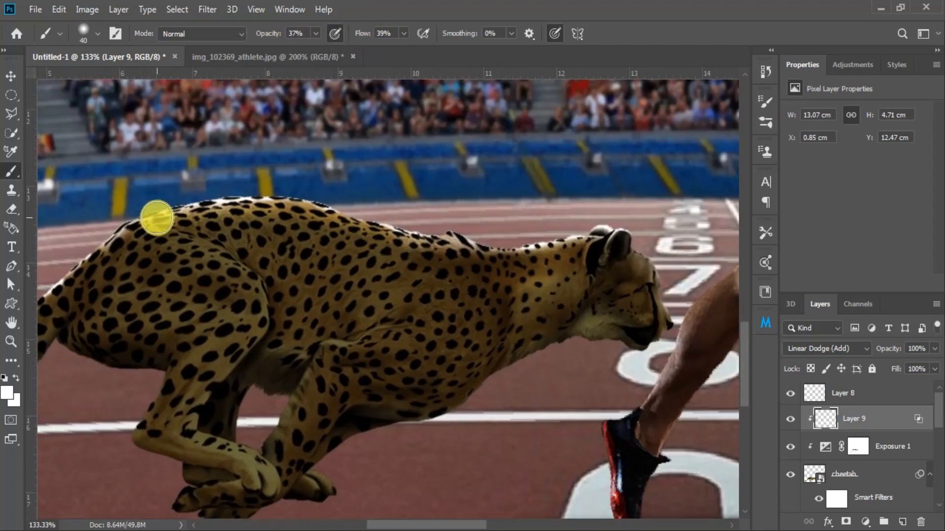
key("z")
left_click_drag(562, 152, 612, 154)
left_click_drag(509, 240, 494, 344)
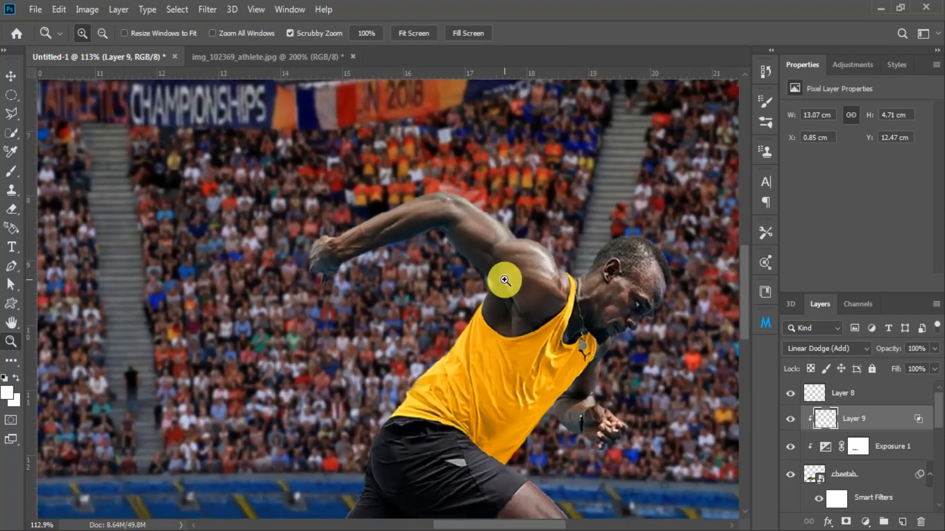
key("v")
left_click(503, 280)
left_click(843, 72)
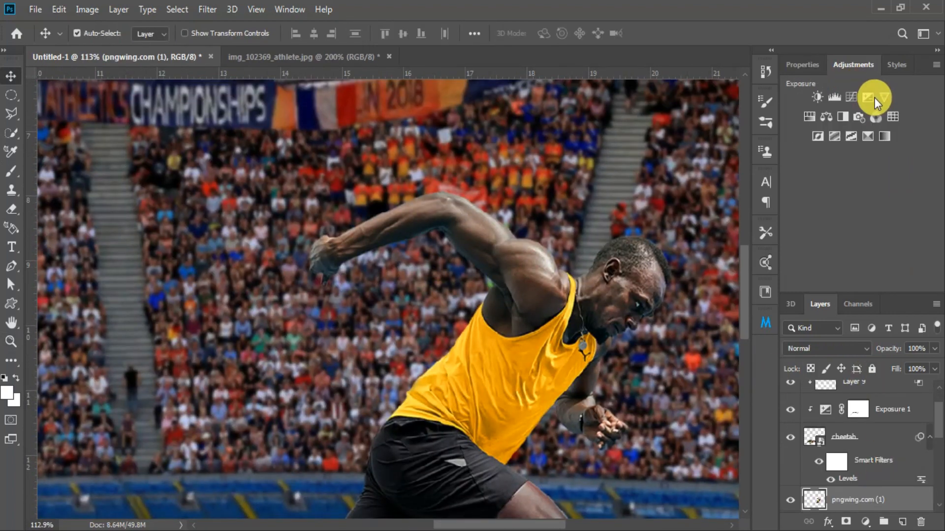
left_click(875, 97)
key("ctrl+z")
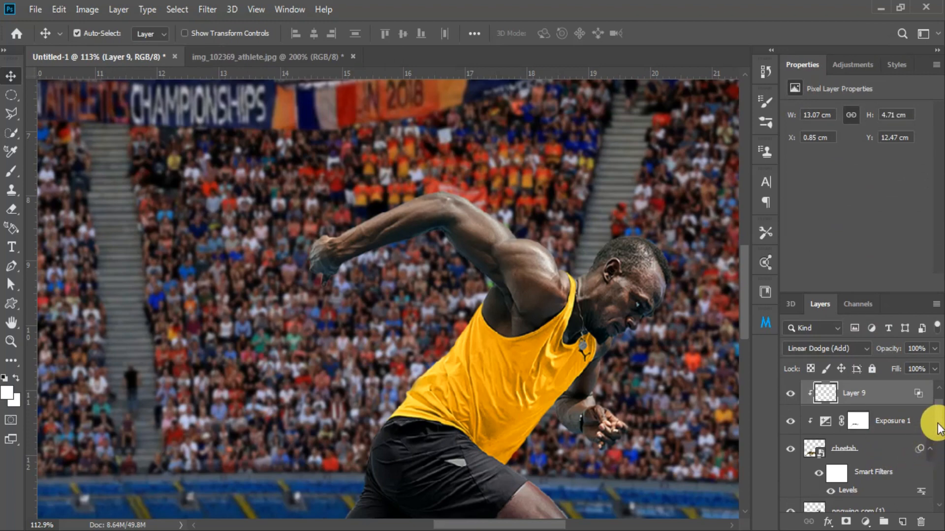
Select the athlete's stacked layers and merge them into a single layer
left_click_drag(938, 425, 938, 456)
left_click(867, 395)
left_click(846, 448, "shift")
key("ctrl+e")
Darken the athlete with a clipped Exposure adjustment of -1.07 and brush its mask along the raised arm
left_click_drag(520, 428, 534, 389)
left_click(872, 345)
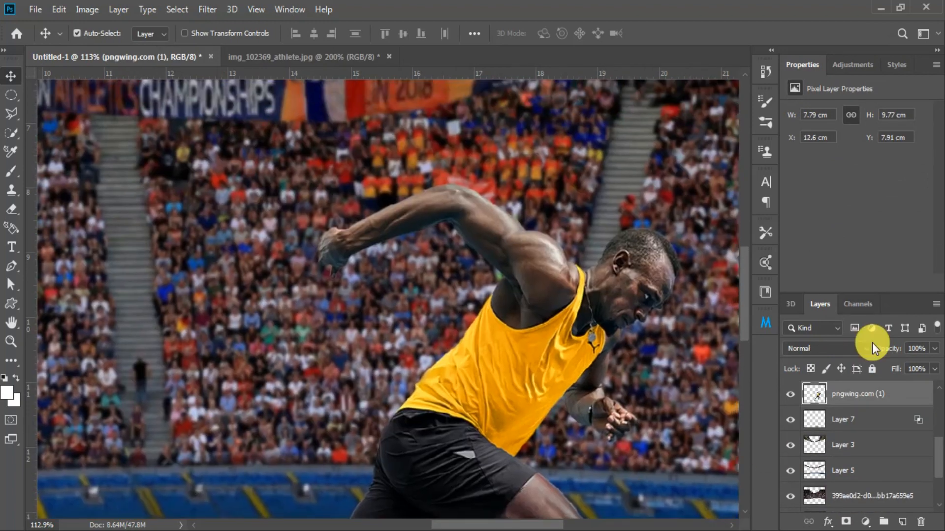
left_click(858, 64)
left_click(874, 98)
left_click_drag(856, 149, 846, 148)
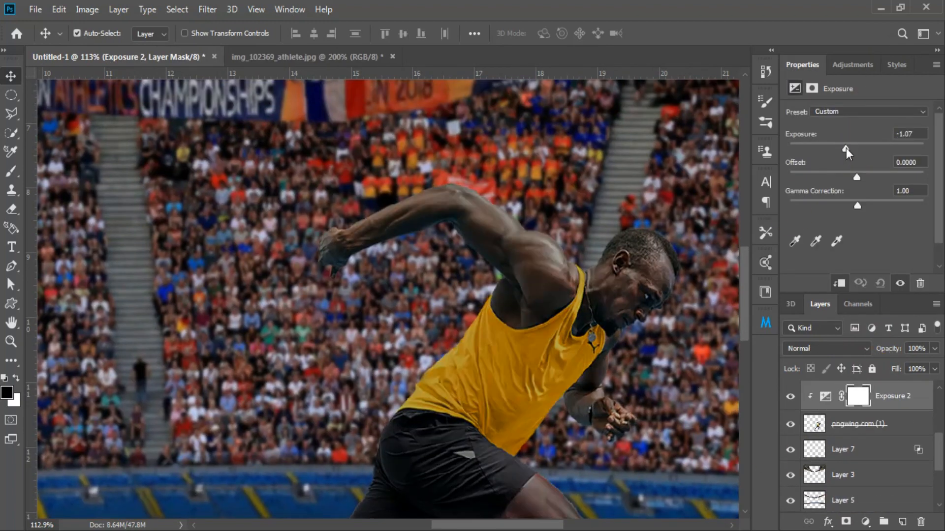
left_click(858, 396)
key("b")
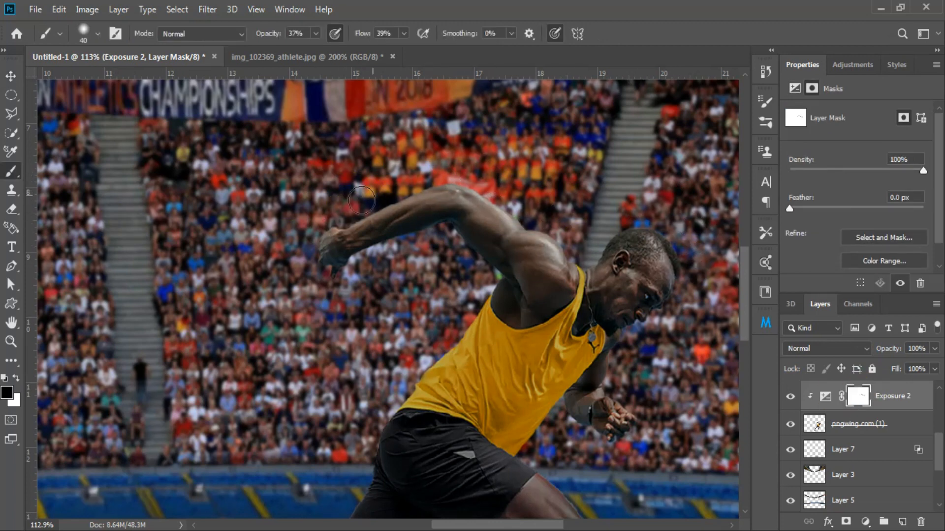
On a new clipped layer, paint a white rim highlight along the athlete's raised arm with a 15 px brush at 71% opacity
left_click(903, 522)
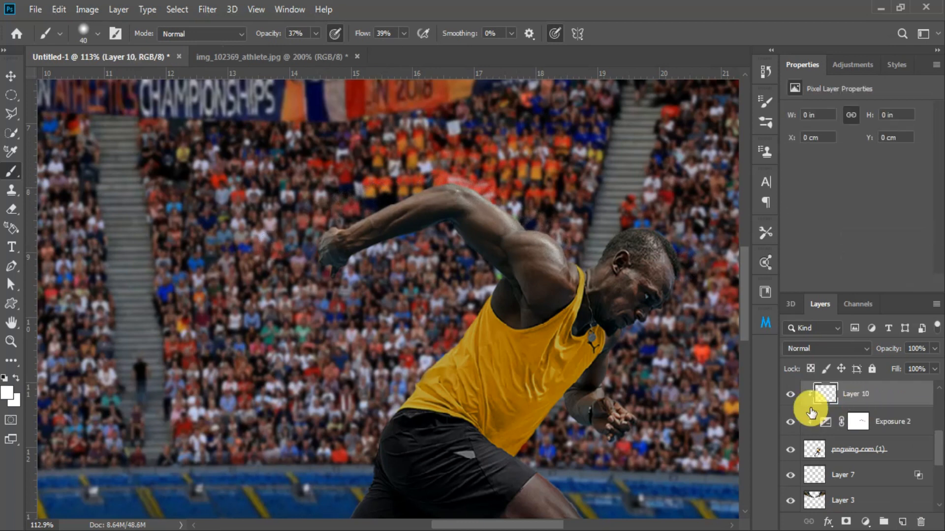
left_click_drag(316, 34, 352, 67)
key("bracketleft")
key("bracketleft")
key("bracketleft")
key("bracketleft")
key("bracketleft")
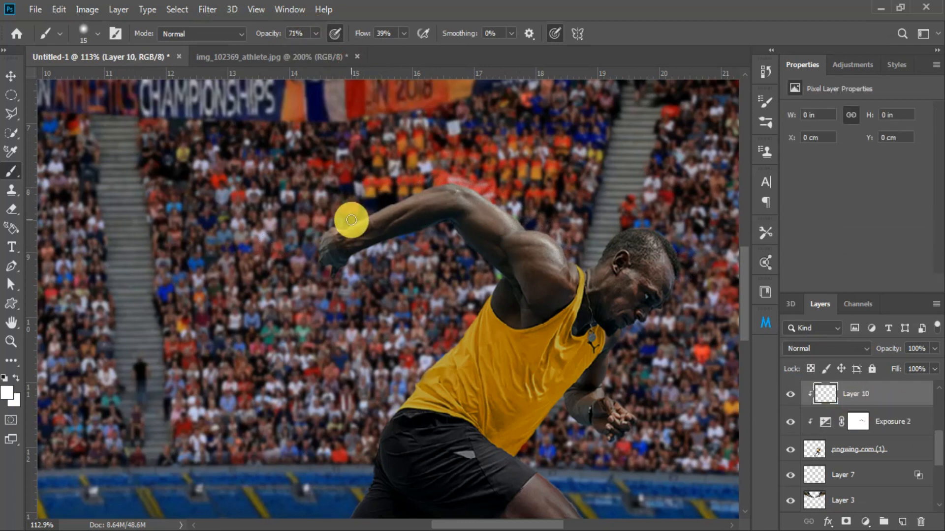
mouse_move(347, 225)
left_mouse_down()
mouse_move(368, 223)
mouse_move(414, 191)
mouse_move(389, 201)
mouse_move(453, 183)
mouse_move(477, 192)
mouse_move(453, 182)
mouse_move(483, 191)
mouse_move(530, 233)
mouse_move(558, 237)
mouse_move(561, 264)
left_mouse_up()
left_click_drag(316, 240, 406, 198)
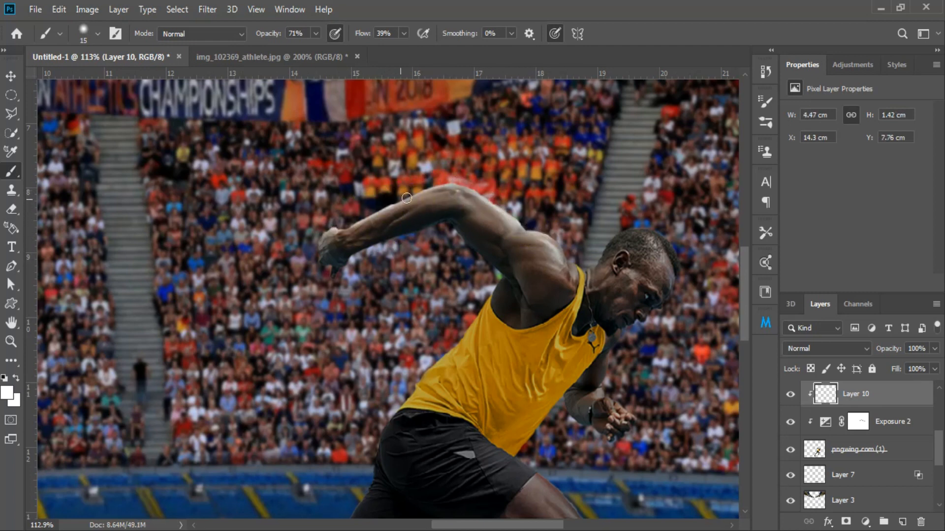
Extend the white rim highlight over the athlete's shoulder and the top of his head
left_click_drag(600, 270, 458, 275)
left_click_drag(517, 238, 541, 268)
left_click(380, 344)
mouse_move(416, 272)
left_mouse_down()
mouse_move(425, 254)
mouse_move(403, 242)
left_mouse_up()
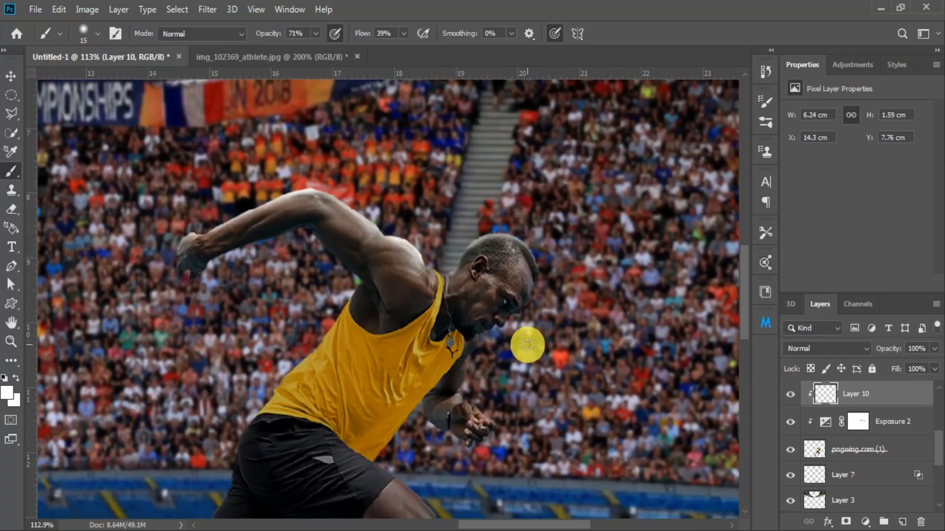
Paint the white rim highlight along the athlete's front thigh and knee, rear leg and the edge of his shorts
left_click_drag(527, 344, 551, 156)
mouse_move(427, 294)
left_mouse_down()
mouse_move(479, 351)
mouse_move(471, 329)
mouse_move(430, 293)
mouse_move(470, 332)
mouse_move(497, 387)
left_mouse_up()
left_click_drag(304, 382, 418, 313)
left_click(260, 375)
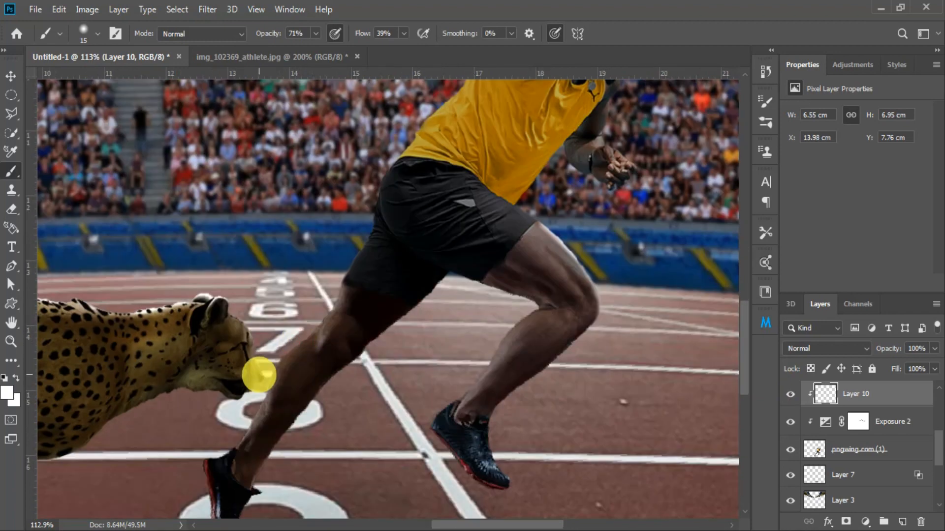
left_click_drag(252, 412, 263, 400)
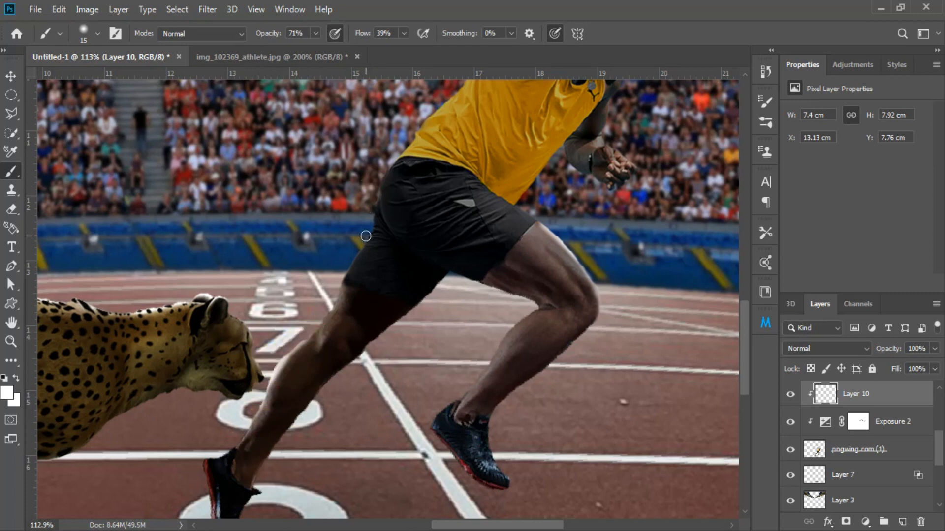
left_click_drag(346, 274, 331, 306)
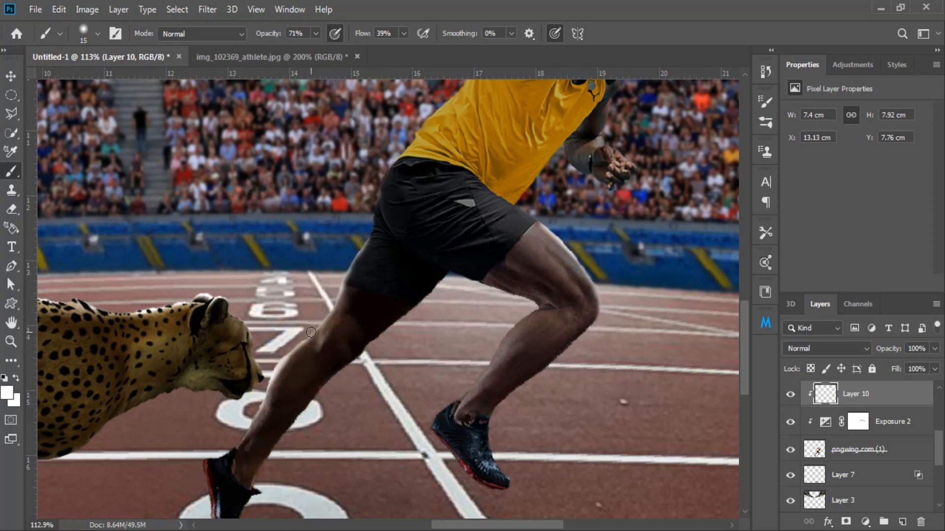
Select all layers down to Background and stamp them into a new merged layer on top
left_click_drag(517, 353, 543, 225)
key("z")
mouse_move(610, 248)
left_mouse_down()
mouse_move(580, 254)
mouse_move(522, 295)
left_mouse_up()
key("v")
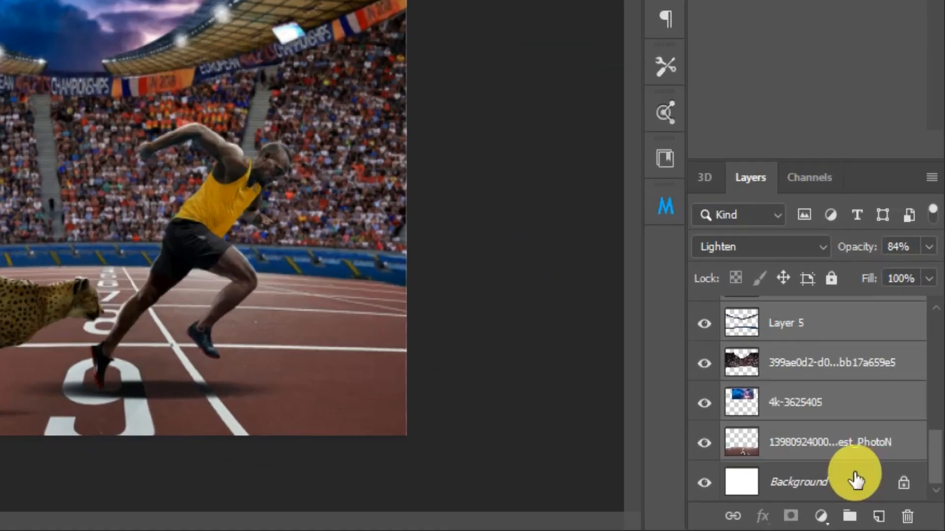
left_click(808, 478, "shift")
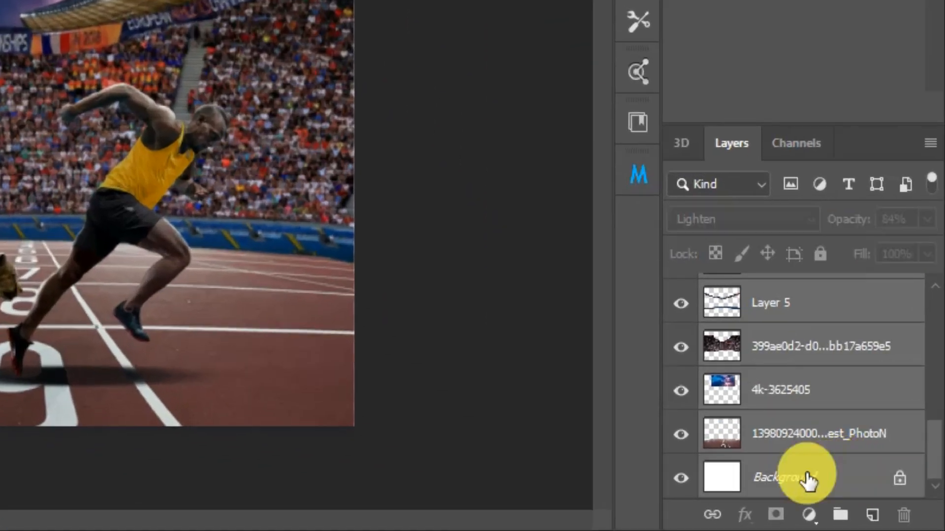
key("ctrl+shift+alt+e")
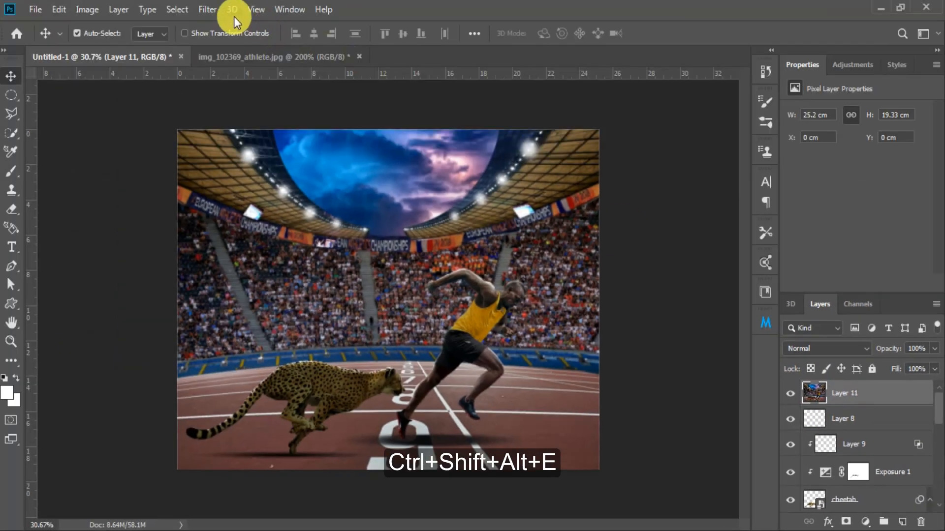
In the Camera Raw Filter, set Exposure +0.35, Contrast +27, Highlights +13, Shadows -5, Whites -18, Blacks +4, Texture +16, Clarity +13 and Dehaze -12
left_click(207, 9)
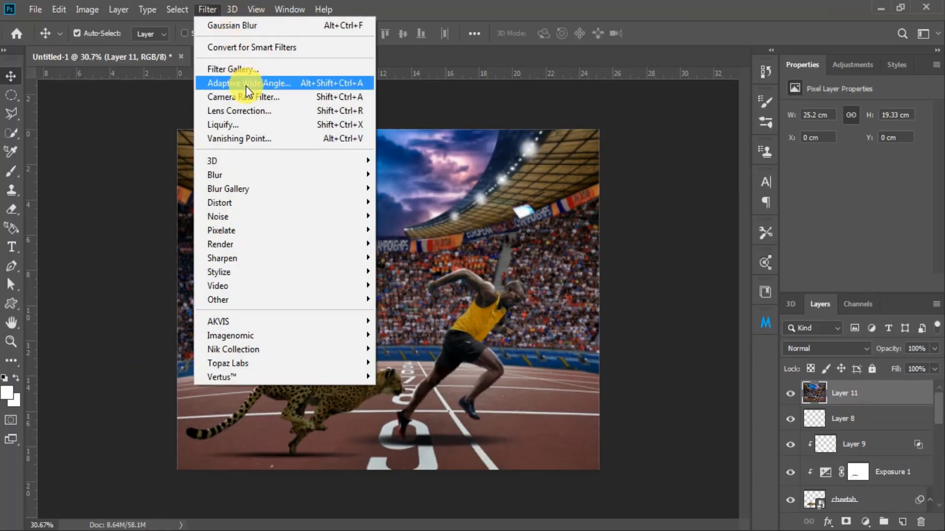
left_click(246, 96)
left_click_drag(700, 348, 703, 462)
scroll(702, 443, "down", 3)
left_click_drag(699, 373, 690, 419)
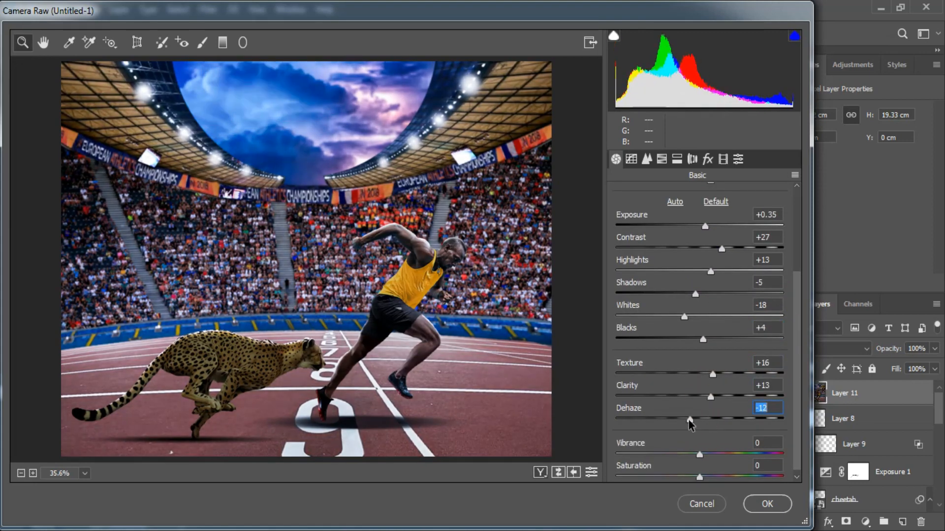
Set the HSL saturation to Reds +27, Oranges +24, Aquas +30 and Blues +8
left_click(661, 159)
left_click(673, 197)
left_click_drag(703, 250, 724, 274)
left_click_drag(703, 347, 729, 348)
left_click_drag(704, 372, 716, 375)
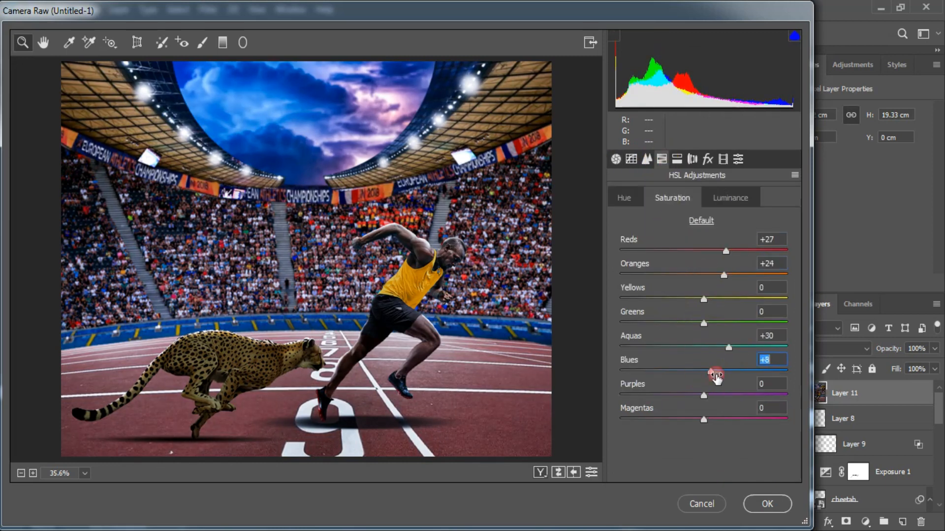
Shift the yellow and orange hues, and set their luminance to Yellows +42 and Oranges +24
left_click(637, 197)
left_click_drag(703, 300, 716, 274)
left_click(721, 200)
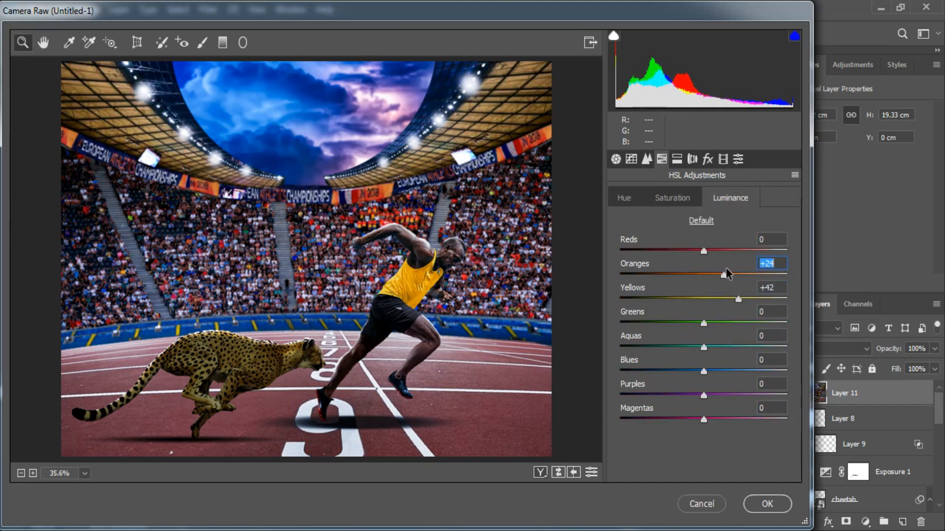
Split-tone highlights with hue 198 and saturation 13, shadows with hue 74 and saturation 11, and apply the Camera Raw filter
left_click(677, 159)
left_click_drag(640, 245, 642, 245)
left_click_drag(637, 218, 713, 219)
left_click_drag(620, 332, 634, 332)
left_click_drag(621, 355, 715, 332)
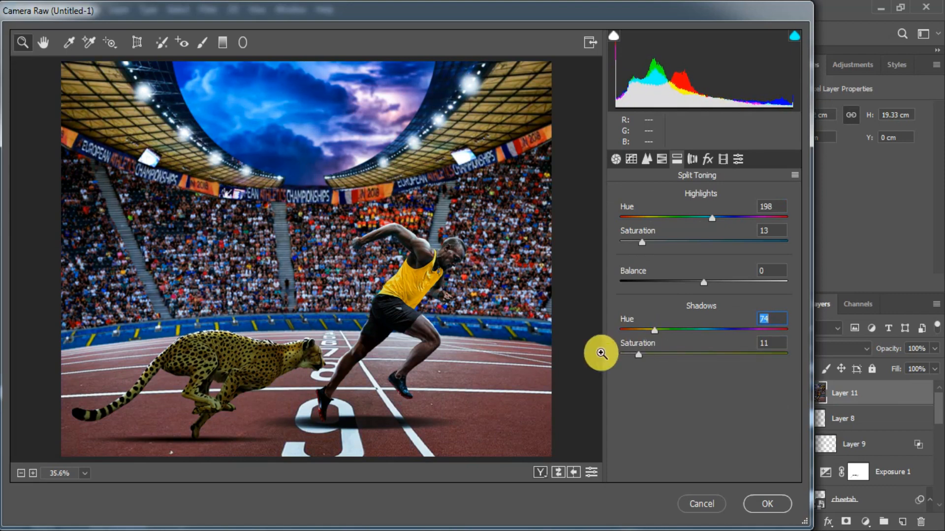
left_click(774, 509)
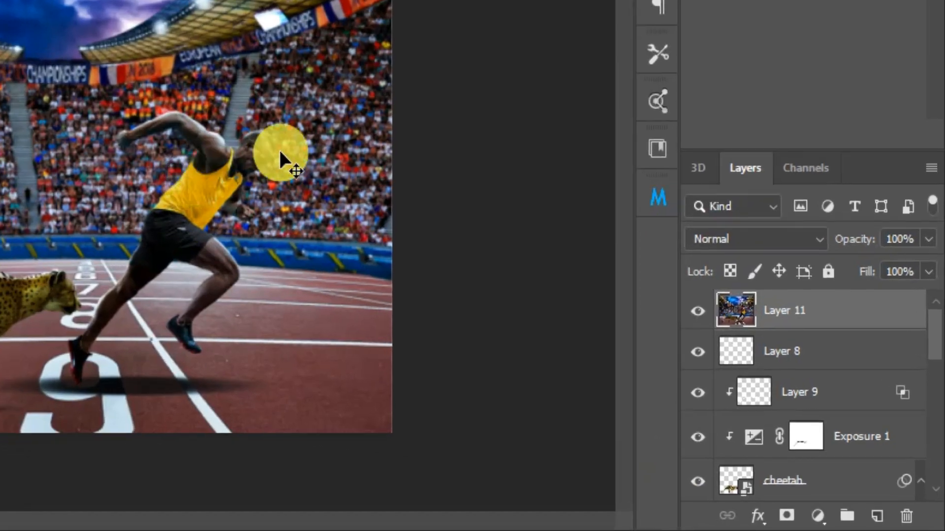
Add a new Hard Light layer, turn it into a Radial Gradient Fill, and move the glow onto the sky
left_click(877, 516)
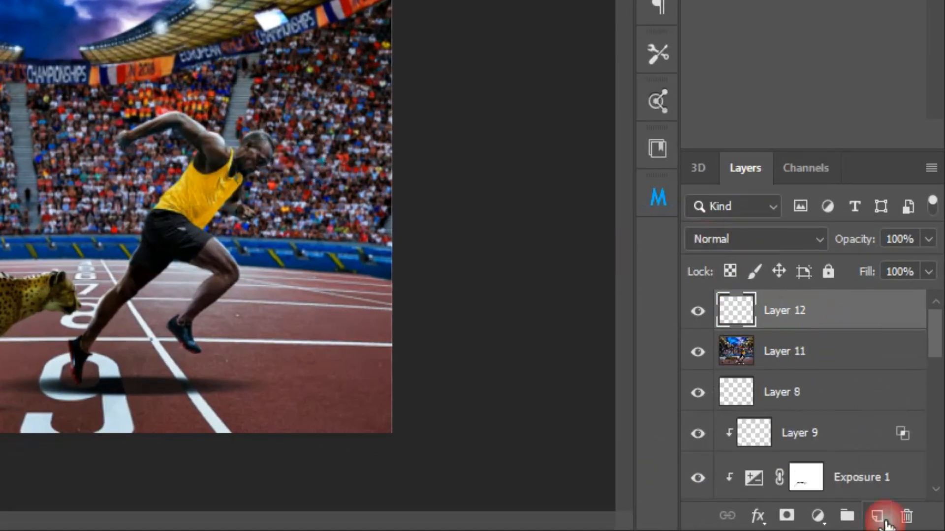
left_click(781, 239)
left_click(781, 265)
left_click(817, 516)
left_click(793, 131)
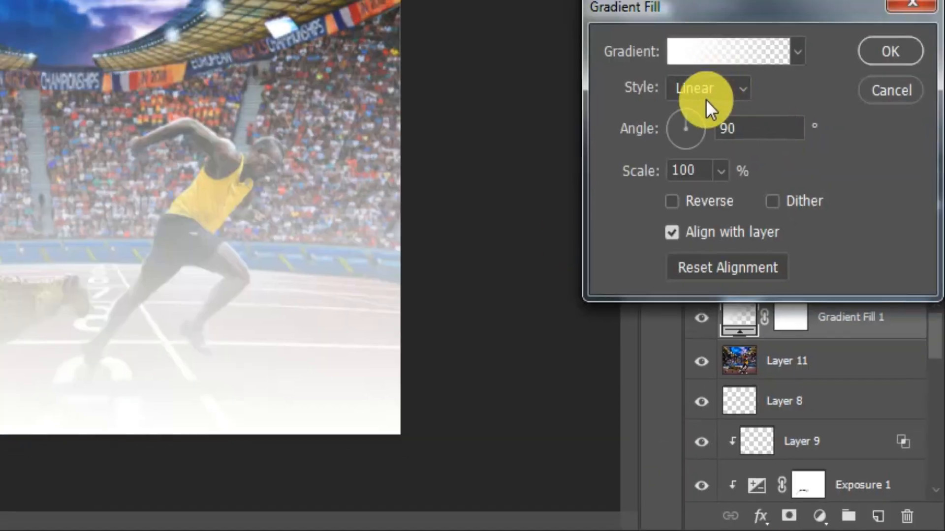
left_click(705, 96)
left_click(626, 123)
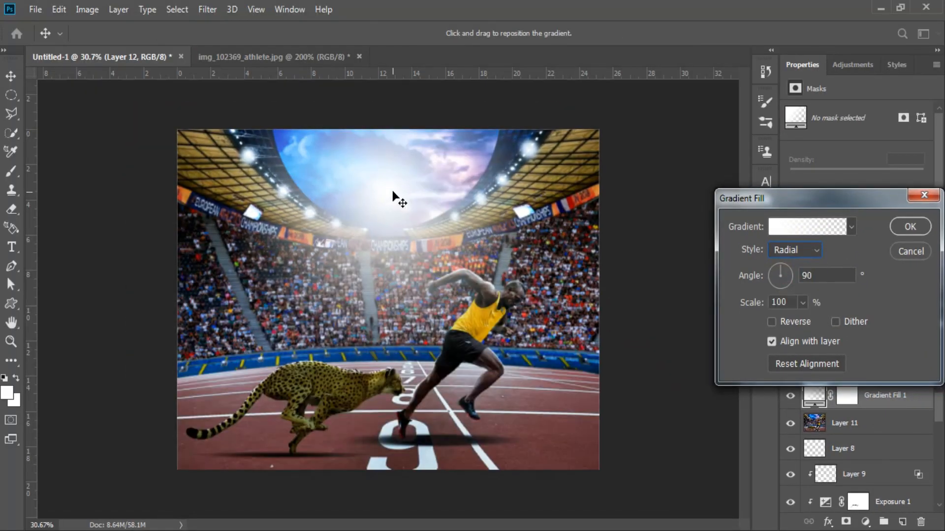
left_click_drag(393, 192, 399, 184)
Set the gradient's opaque color stop to a light magenta-violet and accept the edited gradient
left_click(819, 230)
double_click(459, 425)
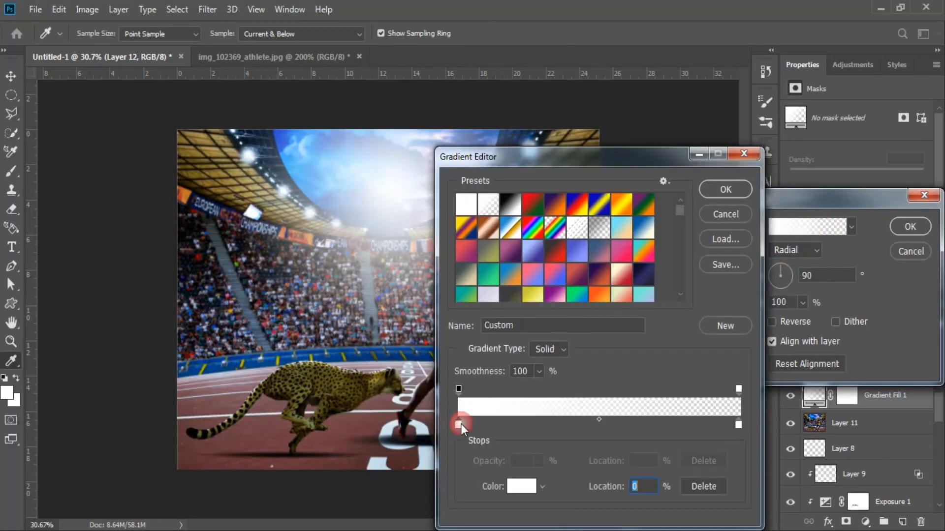
left_click(761, 301)
left_click(743, 278)
left_click_drag(761, 301, 766, 279)
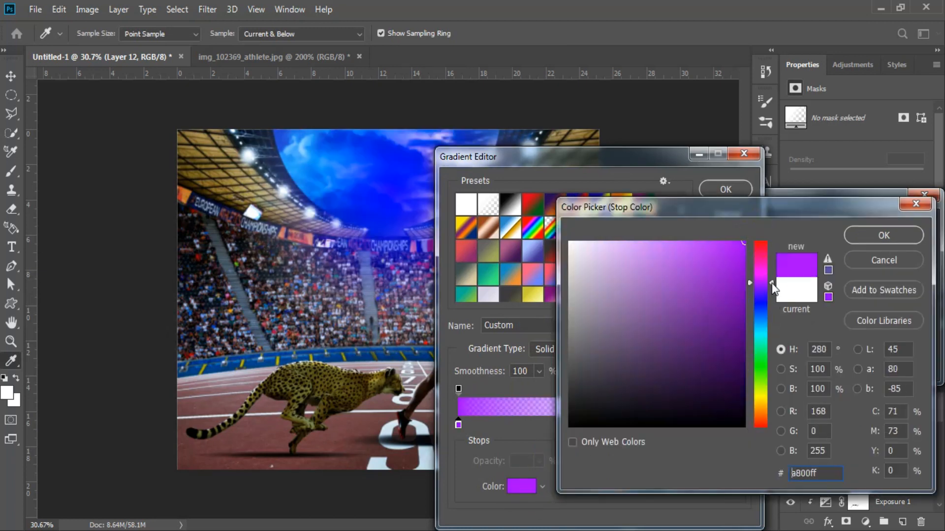
left_click(707, 244)
left_click(884, 235)
left_click(731, 193)
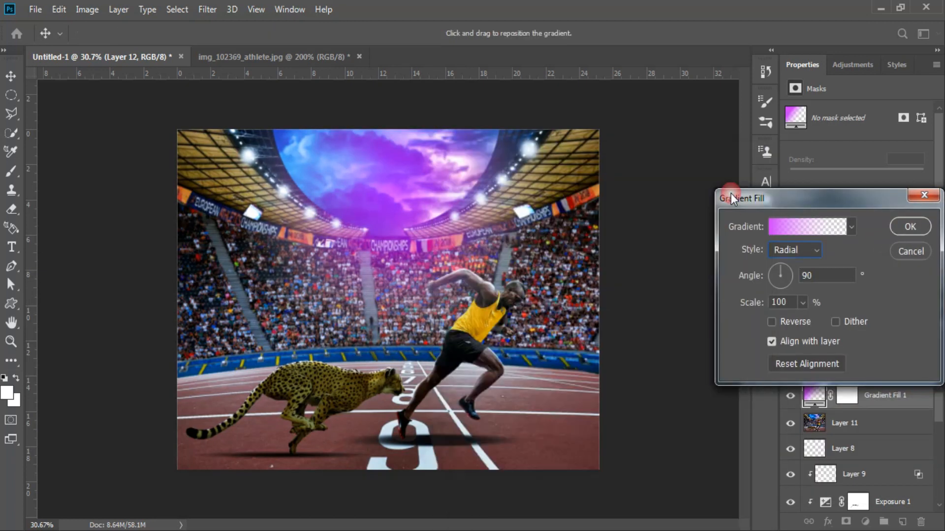
Adjust the radial gradient's scale and position over the sky, accept the fill, and set its layer opacity to 63%
left_click(803, 302)
left_click_drag(798, 322, 800, 322)
left_click_drag(467, 246, 380, 180)
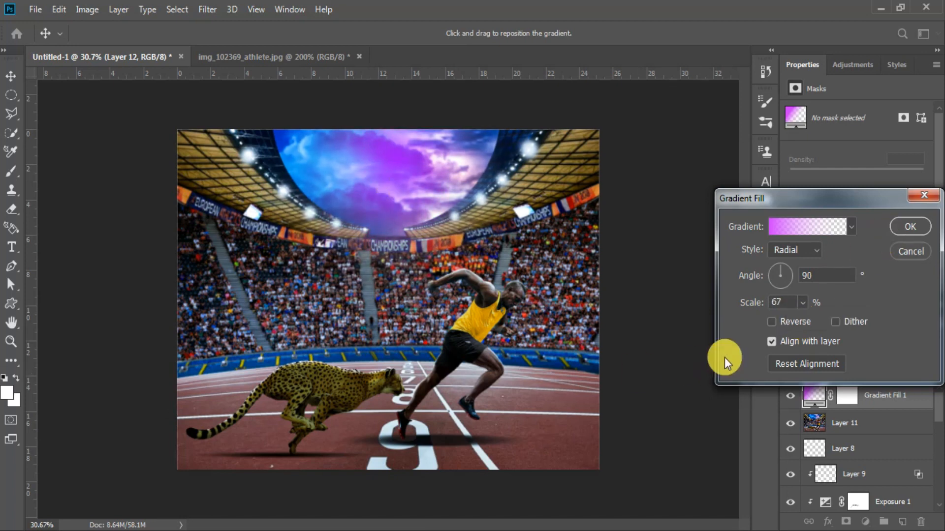
left_click_drag(802, 320, 804, 321)
left_click_drag(407, 200, 406, 181)
left_click(906, 227)
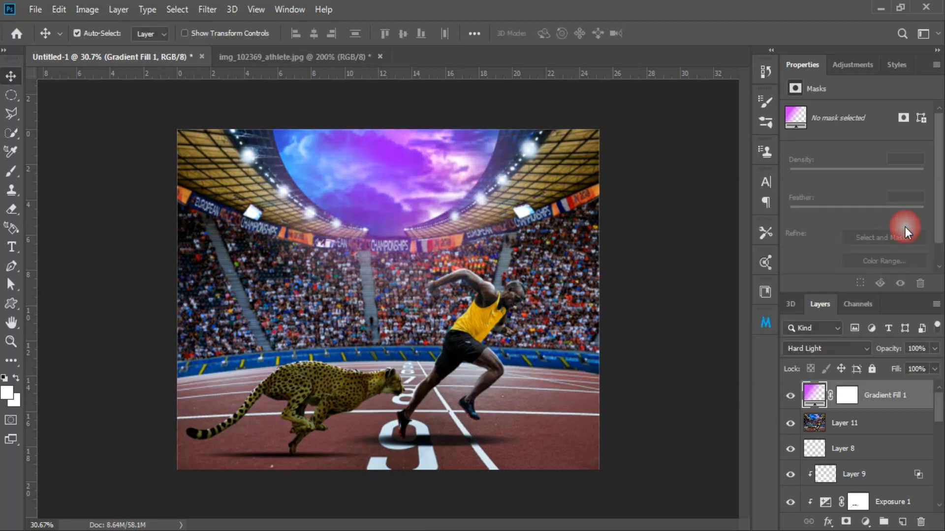
left_click_drag(934, 348, 915, 367)
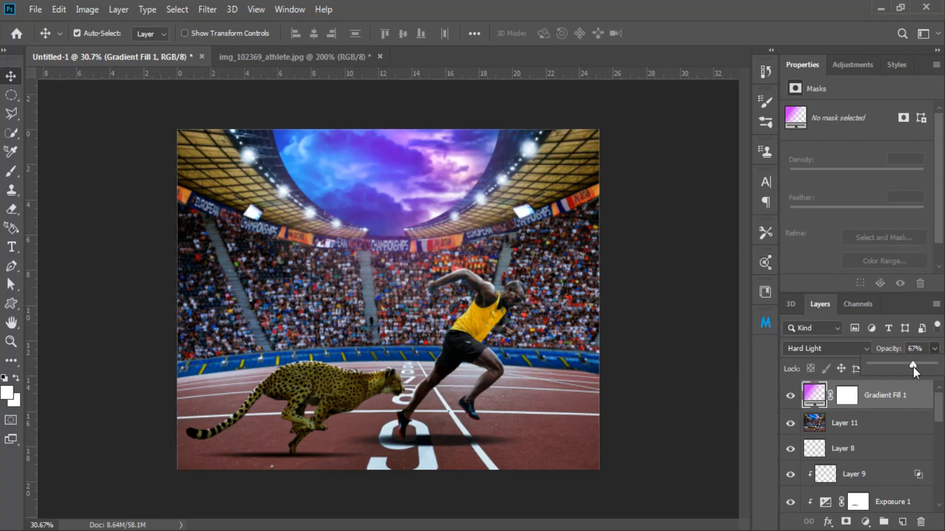
left_click(427, 320)
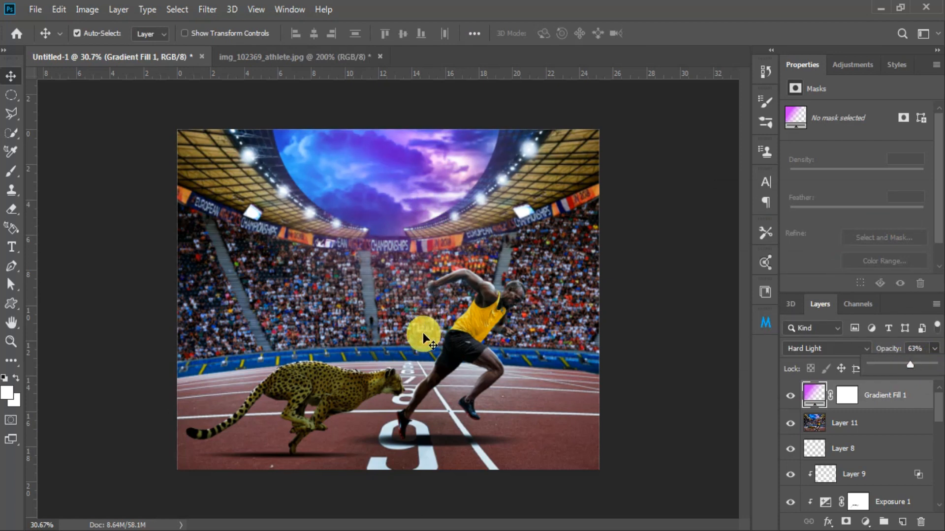
Add a Brightness/Contrast adjustment over the whole composite and raise brightness and contrast
left_click(854, 69)
left_click(817, 97)
left_click_drag(856, 147, 871, 182)
Add an Exposure adjustment on top with Exposure +0.45 and slightly lower Gamma Correction
left_click(852, 65)
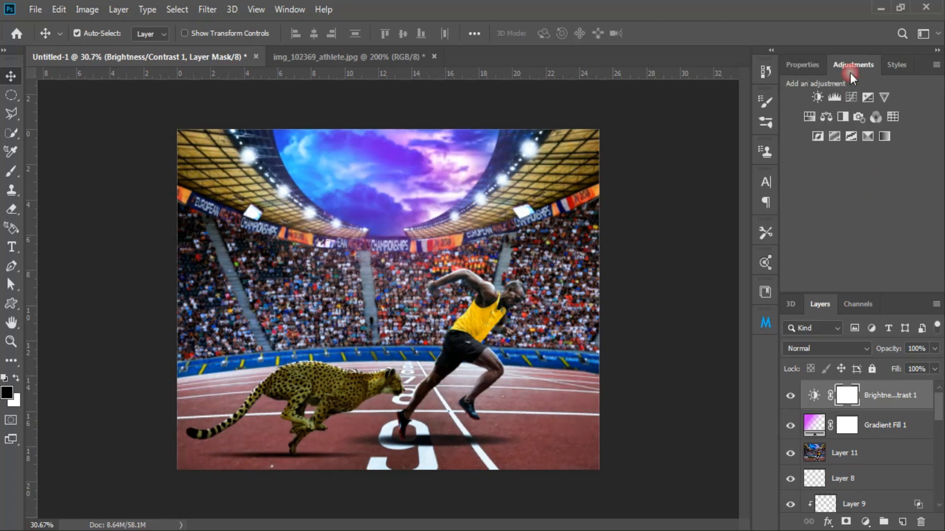
left_click(861, 98)
left_click_drag(858, 149, 860, 150)
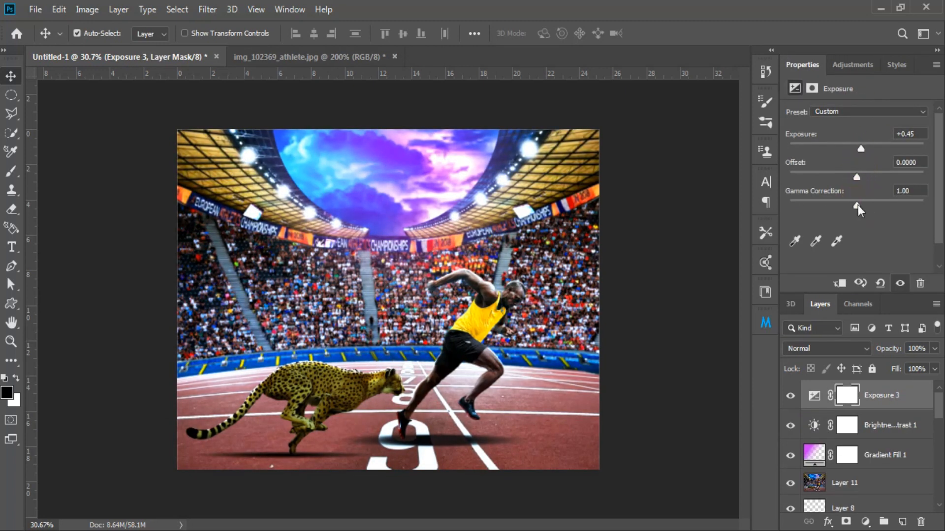
left_click_drag(858, 204, 861, 204)
Add a Color Balance adjustment above the exposure adjustment and fine-tune its midtone color sliders
left_click(856, 65)
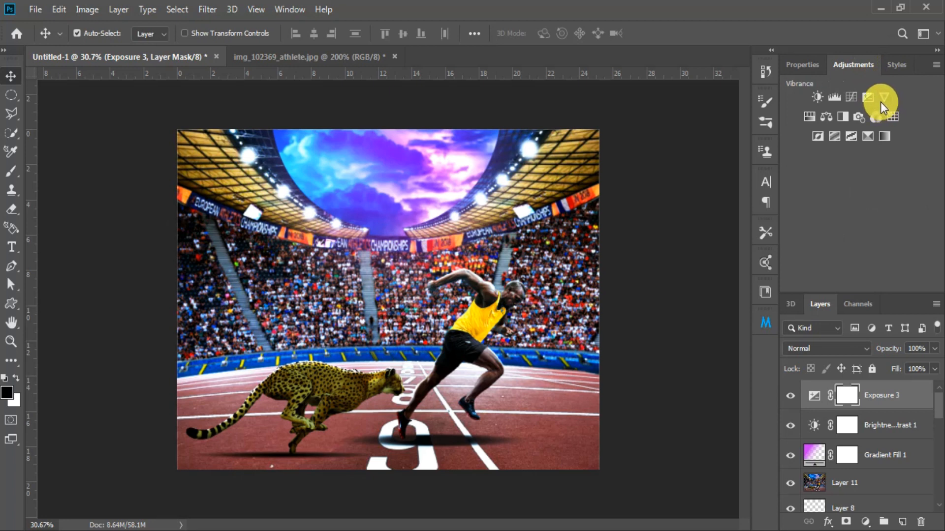
left_click(825, 117)
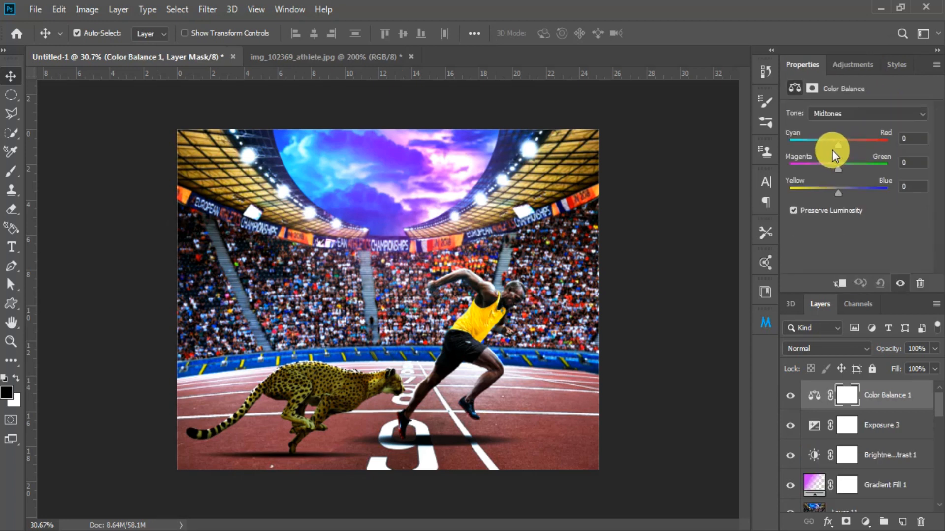
left_click_drag(832, 150, 834, 145)
left_click_drag(838, 193, 888, 182)
Add a Channel Mixer adjustment on top with the Red output channel set to Red +94% and Blue -1%
left_click(852, 65)
left_click(874, 119)
left_click_drag(857, 240, 859, 238)
left_click(858, 215)
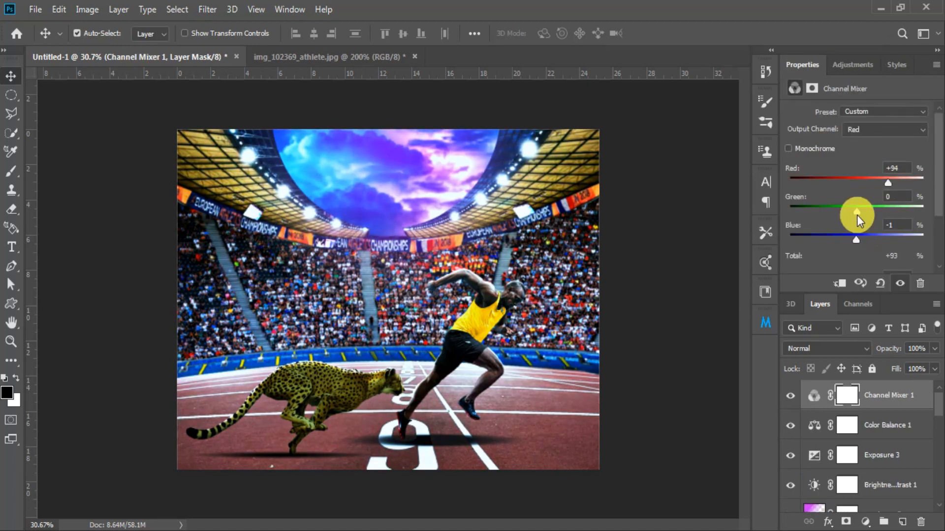
Add a Color Lookup adjustment on top and apply the Kodak 5218 3DLUT film look
left_click(852, 64)
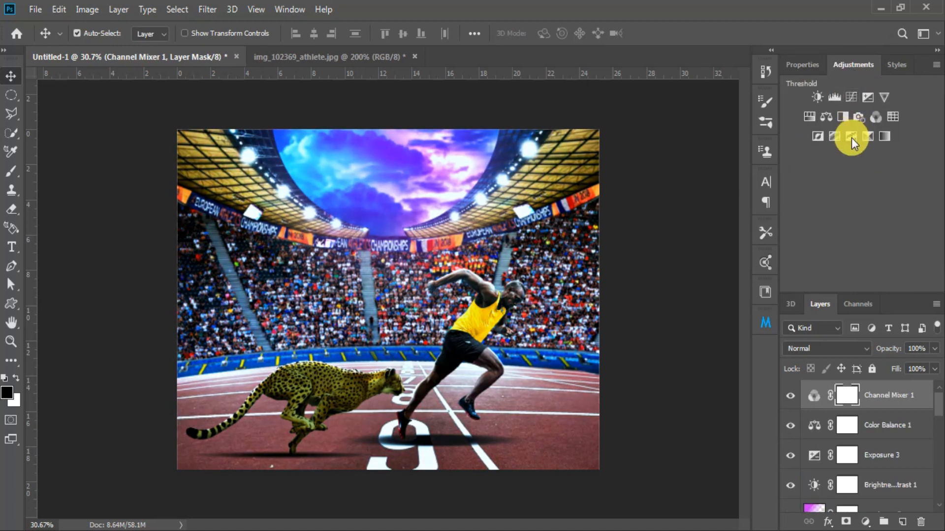
left_click(894, 124)
left_click(893, 116)
left_click(814, 427)
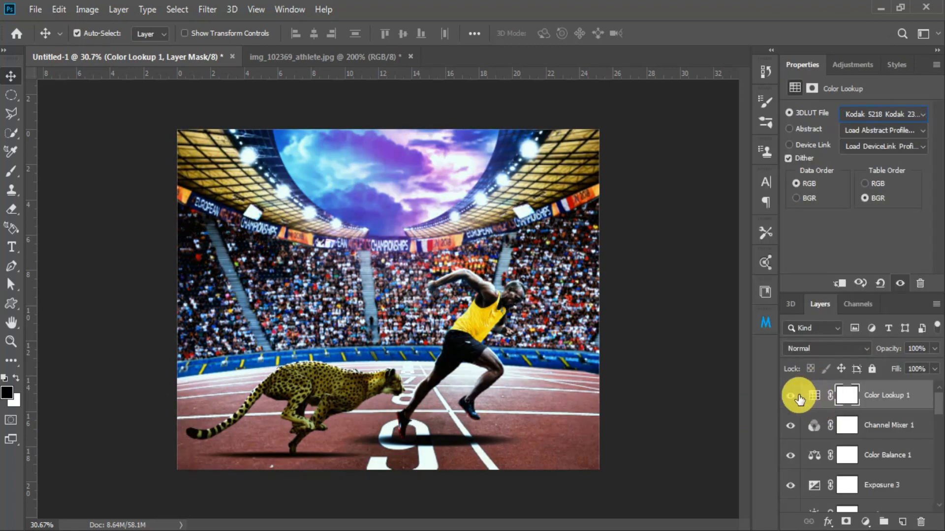
Compare the image with and without the color lookup, and reduce that adjustment layer's opacity to 35%
left_click(791, 395)
left_click(791, 395)
left_click(791, 395)
left_click(791, 395)
left_click(934, 348)
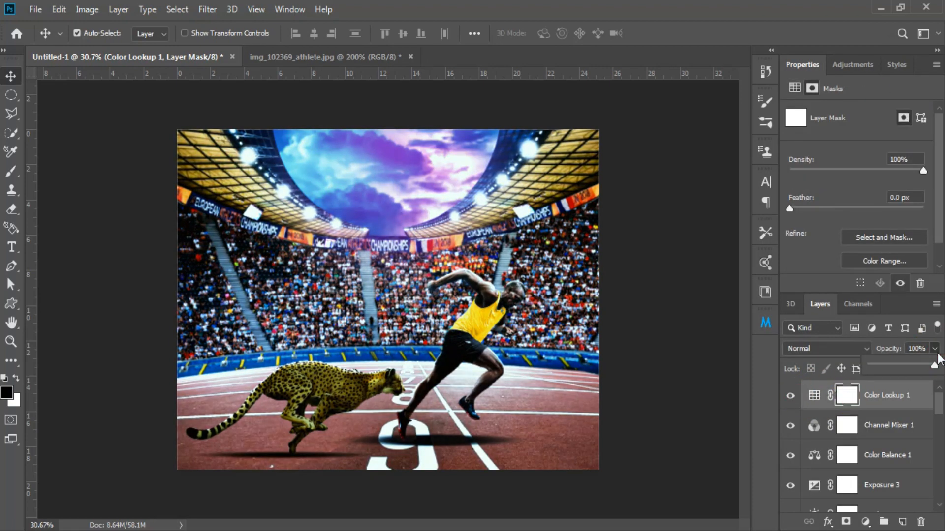
left_click_drag(863, 358, 884, 363)
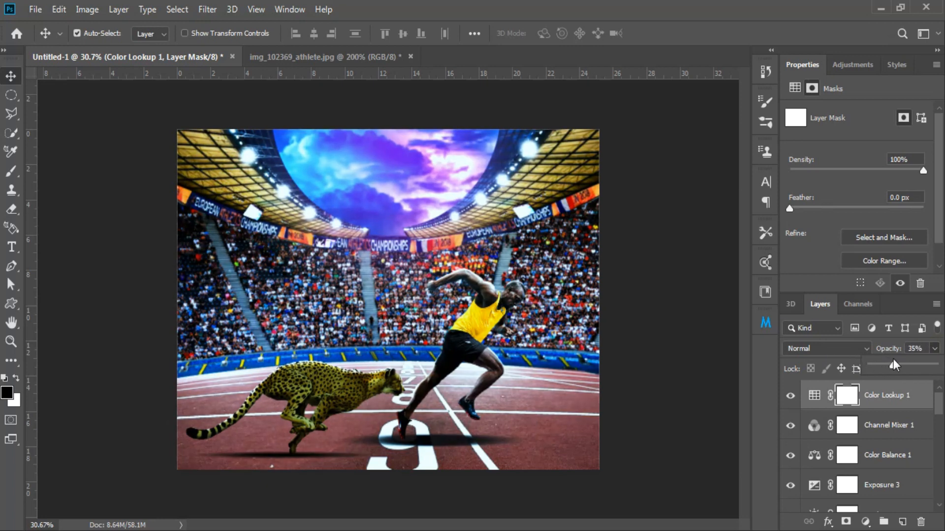
left_click(862, 401)
Apply Hue/Saturation directly to Layer 11 with Saturation at -13
scroll(862, 443, "down", 3)
left_click(862, 470)
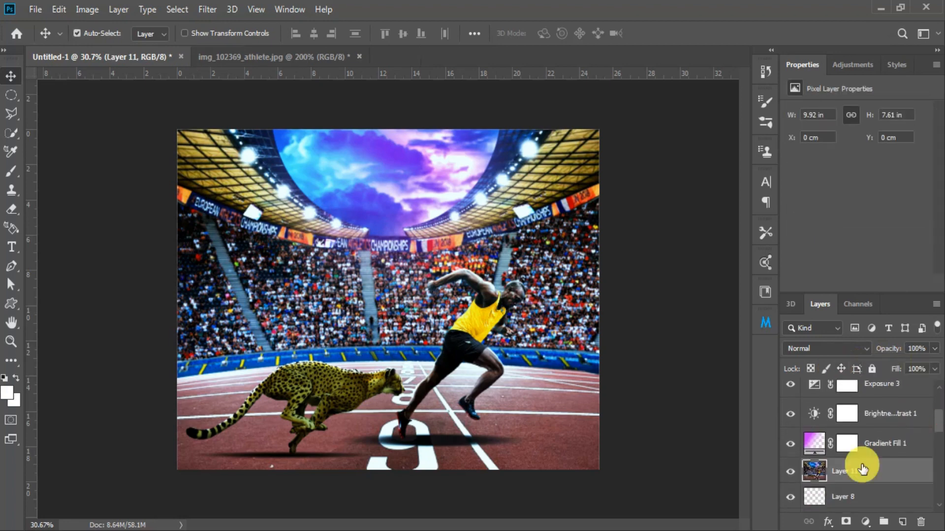
key("ctrl+u")
left_click_drag(739, 337, 731, 337)
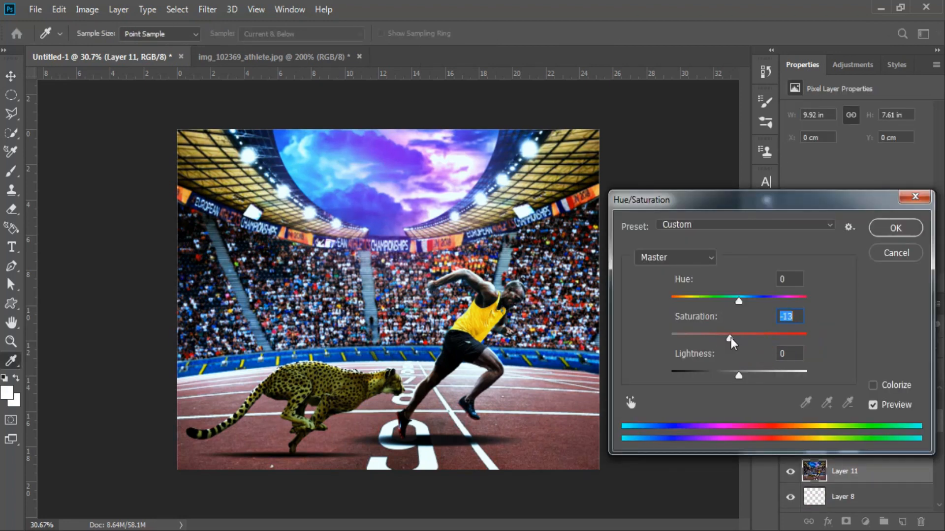
left_click(896, 227)
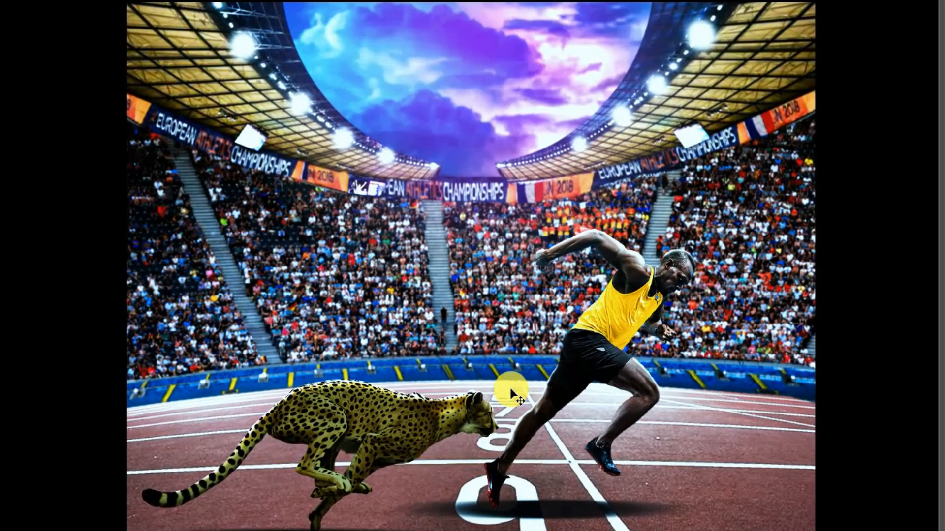